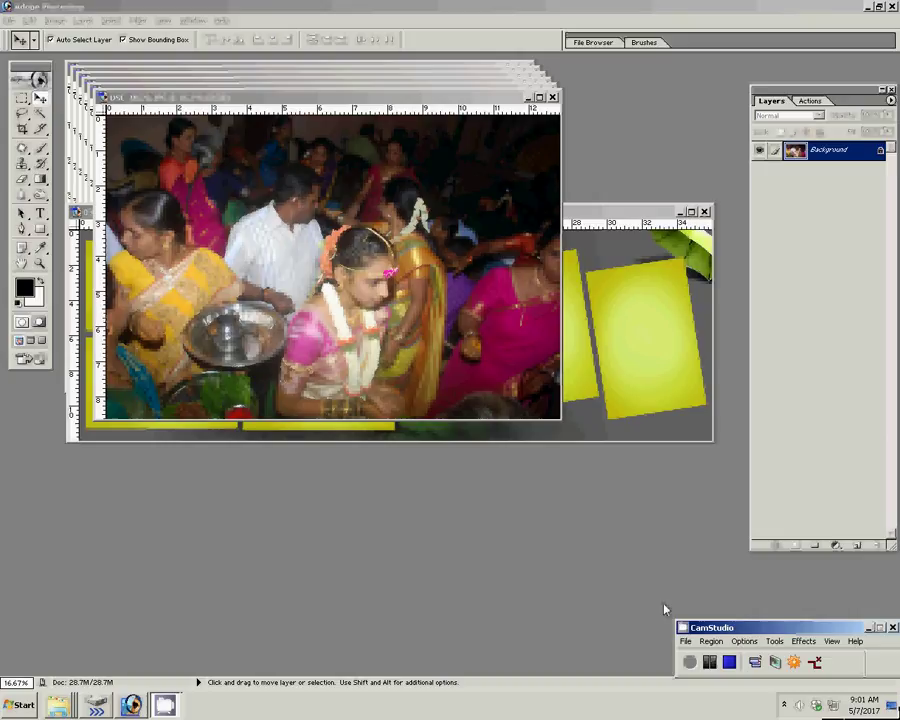
# Step: Resize DSC_0670.JPG to 8 inches wide (2400 × 1607 px) with proportions constrained
pyautogui.hotkey('ctrl', 'alt', 'i')
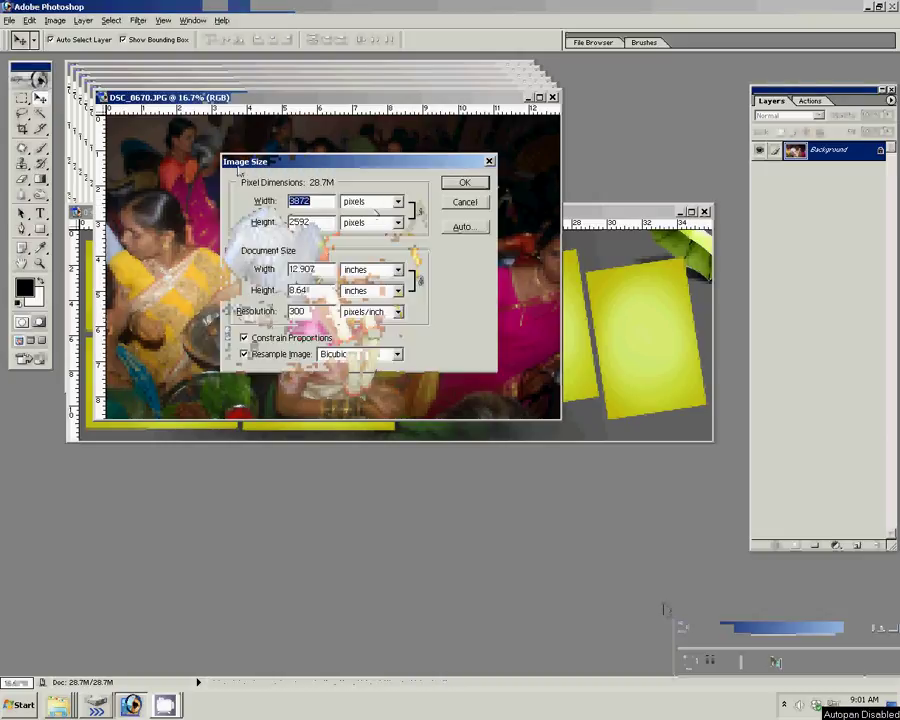
pyautogui.click(468, 201)
pyautogui.click(55, 20)
pyautogui.moveTo(75, 53)
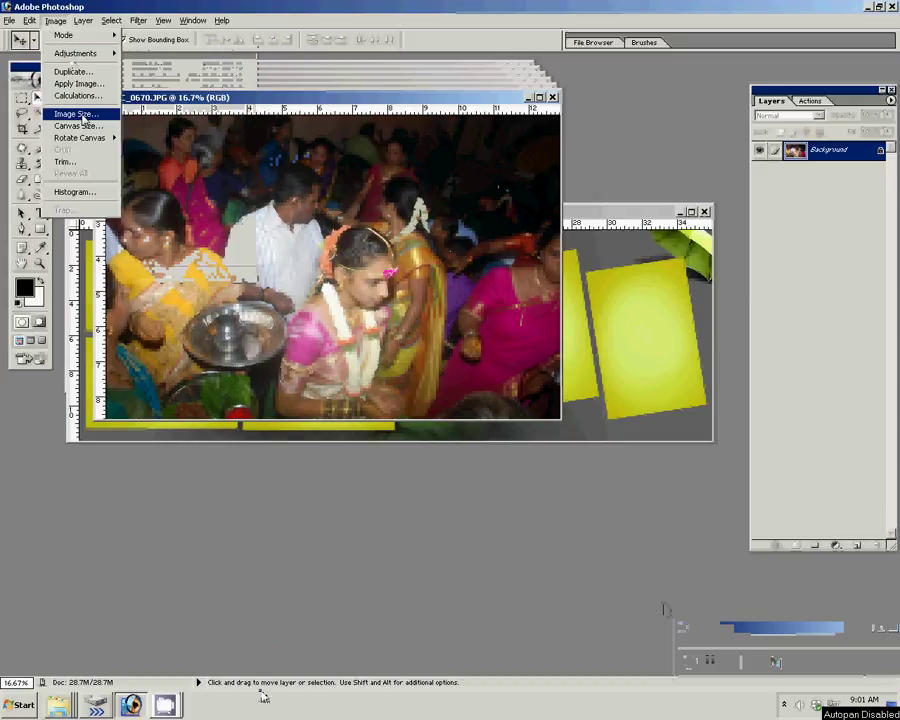
pyautogui.click(72, 113)
pyautogui.press('Tab')
pyautogui.press('Tab')
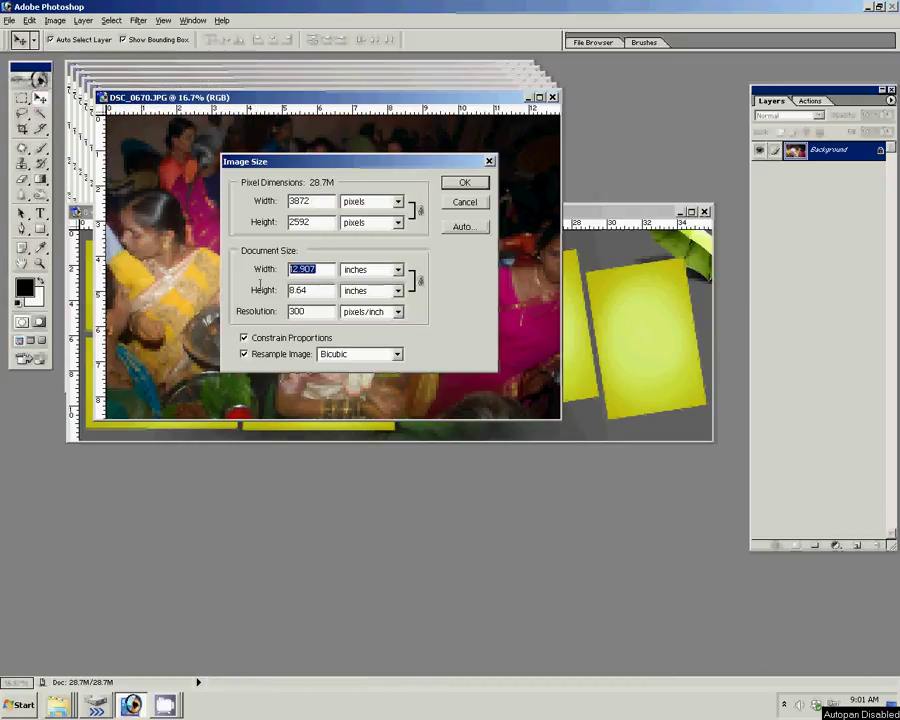
pyautogui.write('8')
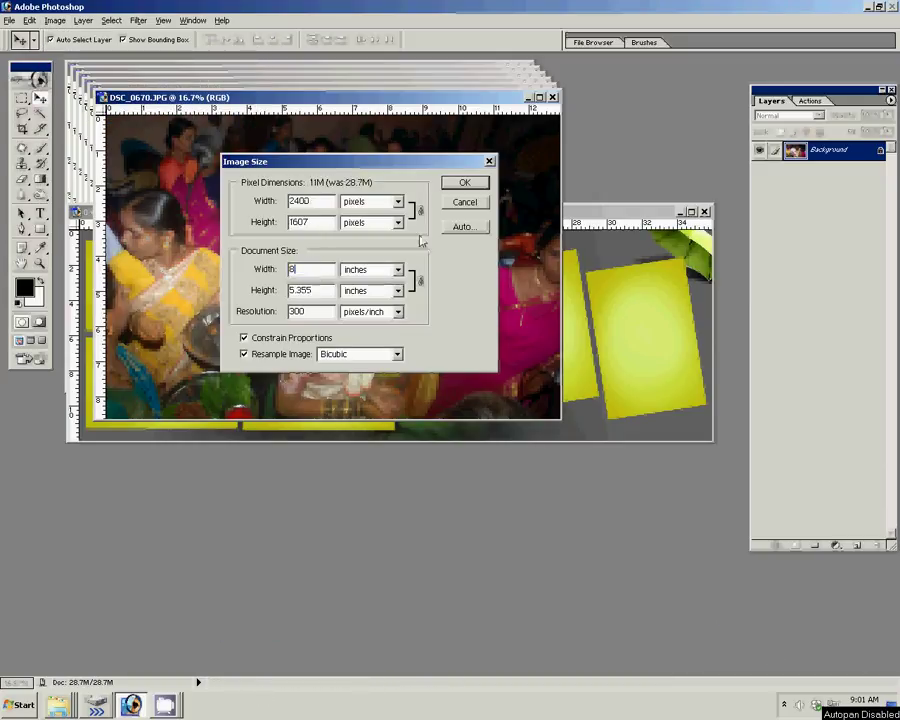
pyautogui.click(464, 183)
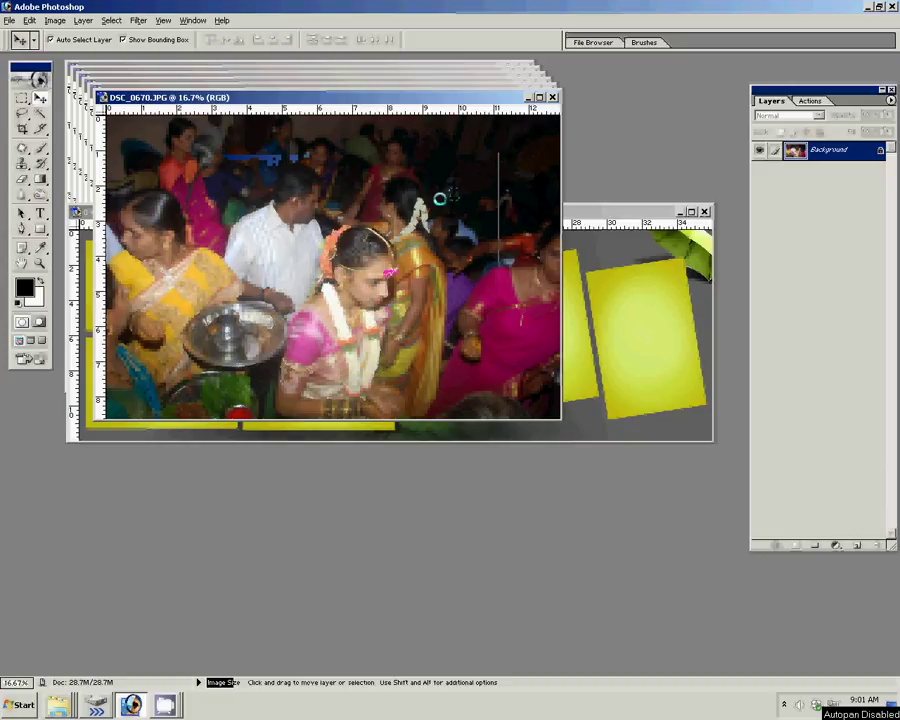
# Step: Select the whole resized photo and cut it to the clipboard
pyautogui.hotkey('ctrl', 'a')
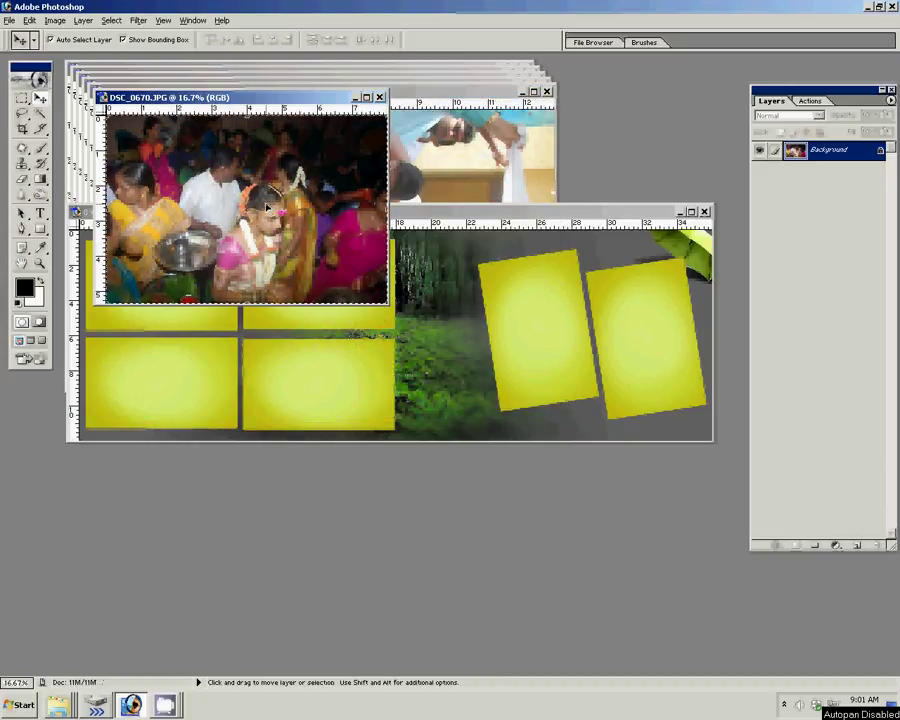
pyautogui.click(111, 20)
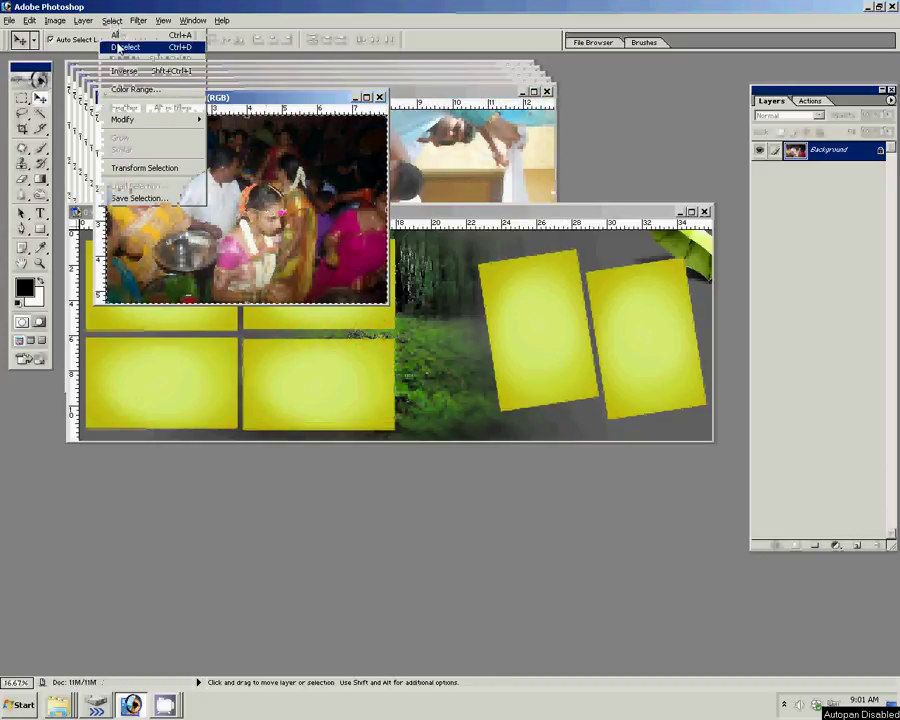
pyautogui.click(191, 47)
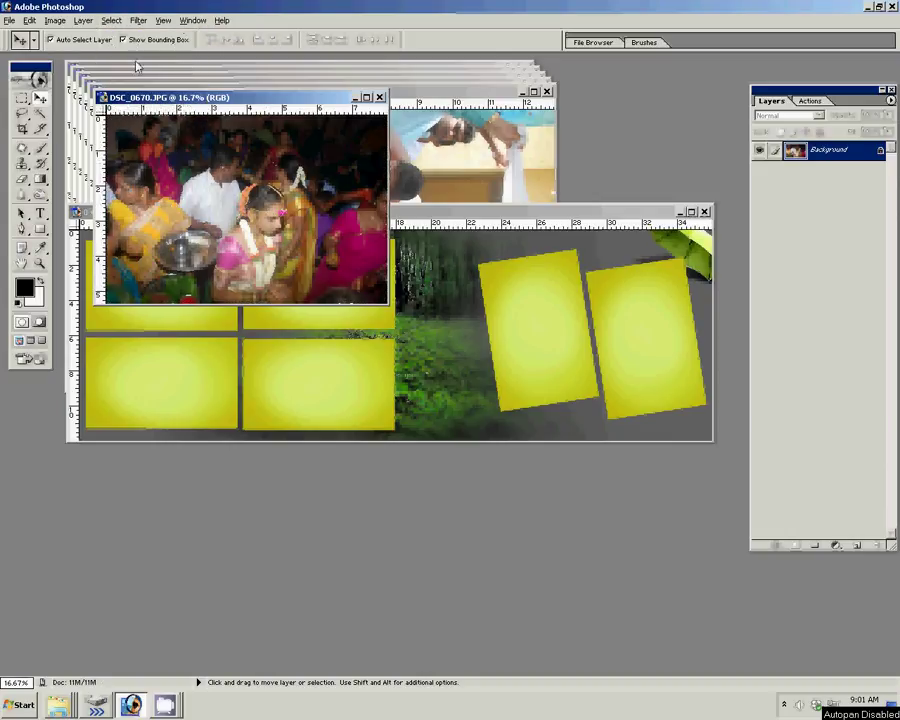
pyautogui.click(111, 20)
pyautogui.click(150, 32)
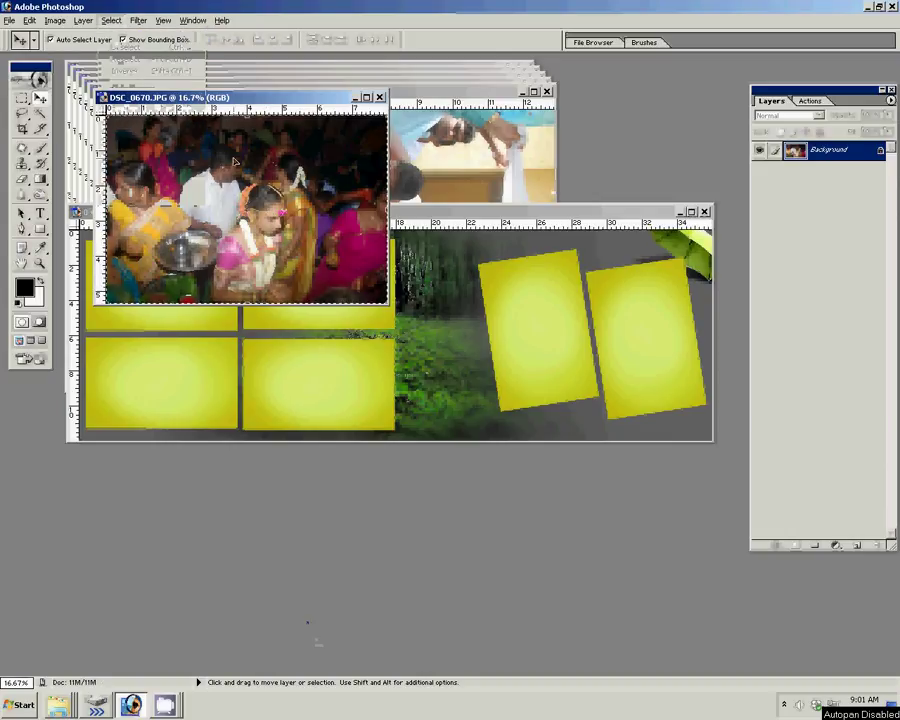
pyautogui.click(30, 20)
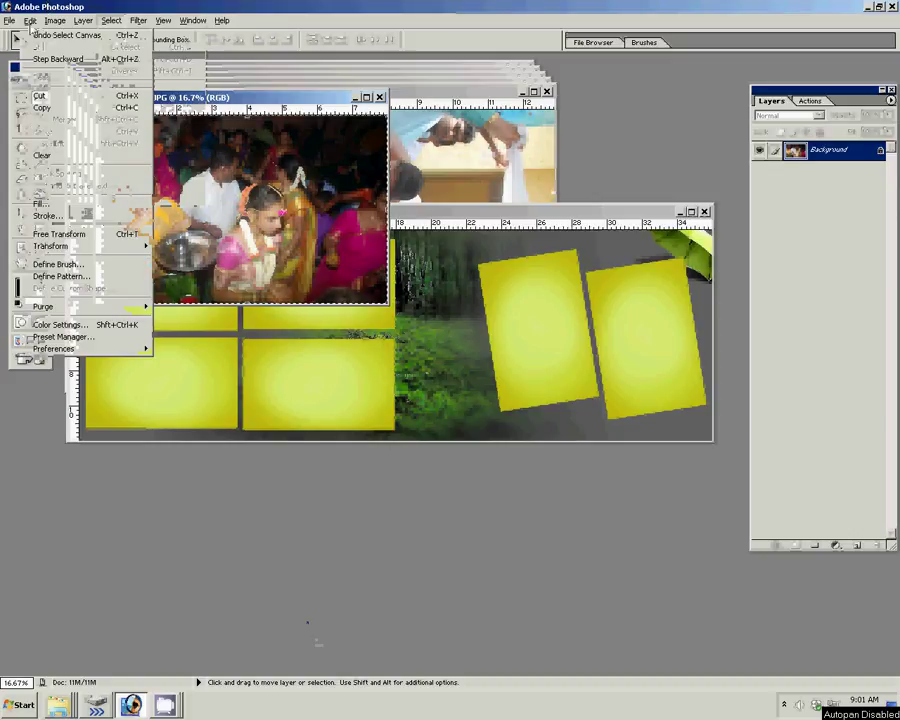
pyautogui.click(40, 95)
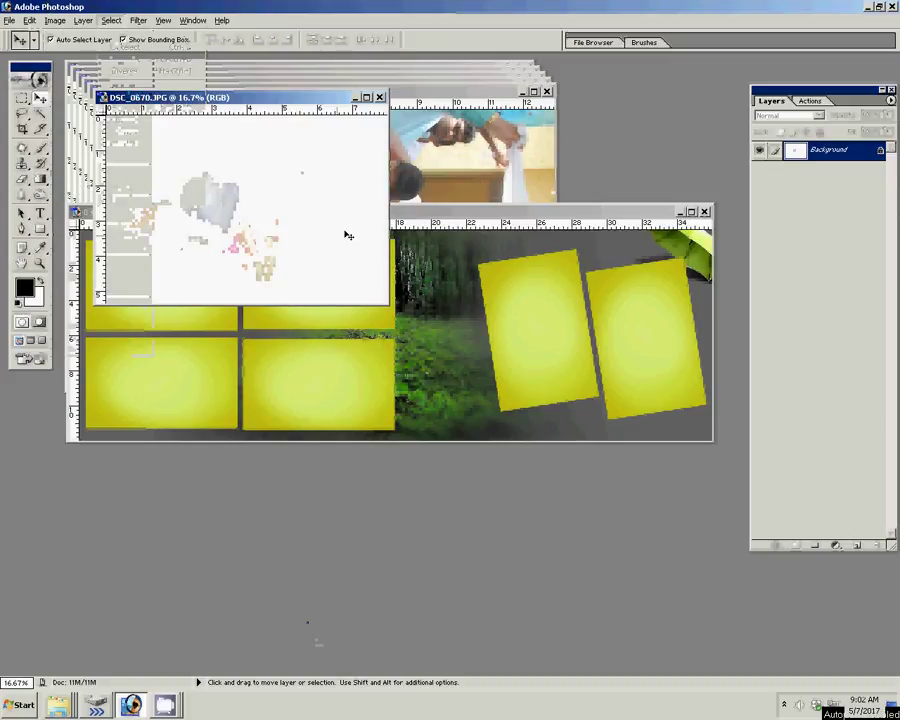
# Step: Close DSC_0670.JPG without saving and activate a yellow frame layer in 036.psd
pyautogui.hotkey('ctrl', 'w')
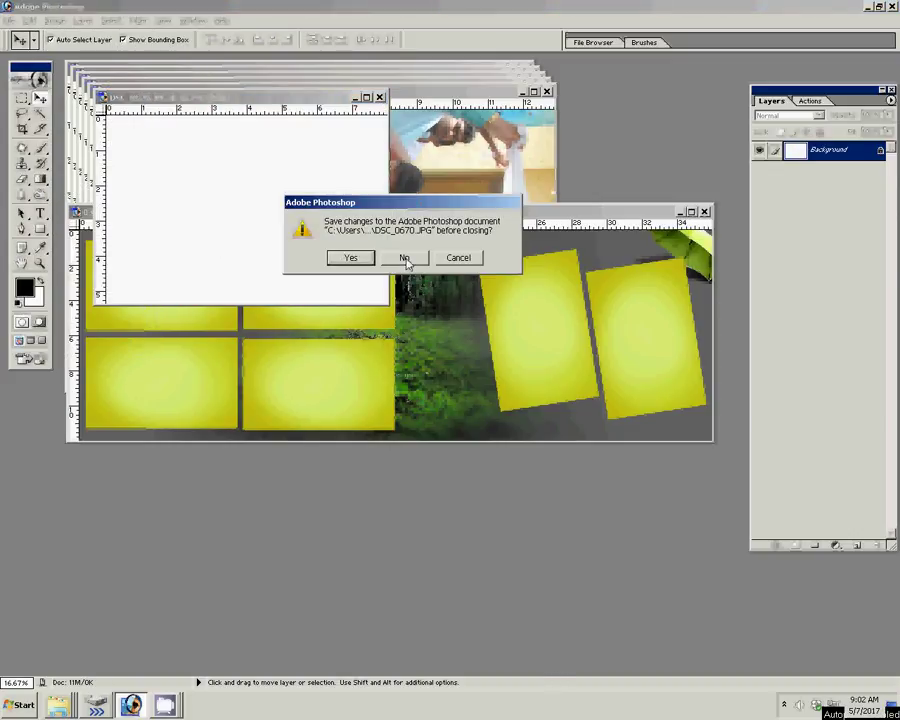
pyautogui.click(404, 257)
pyautogui.click(305, 377)
pyautogui.press('w')
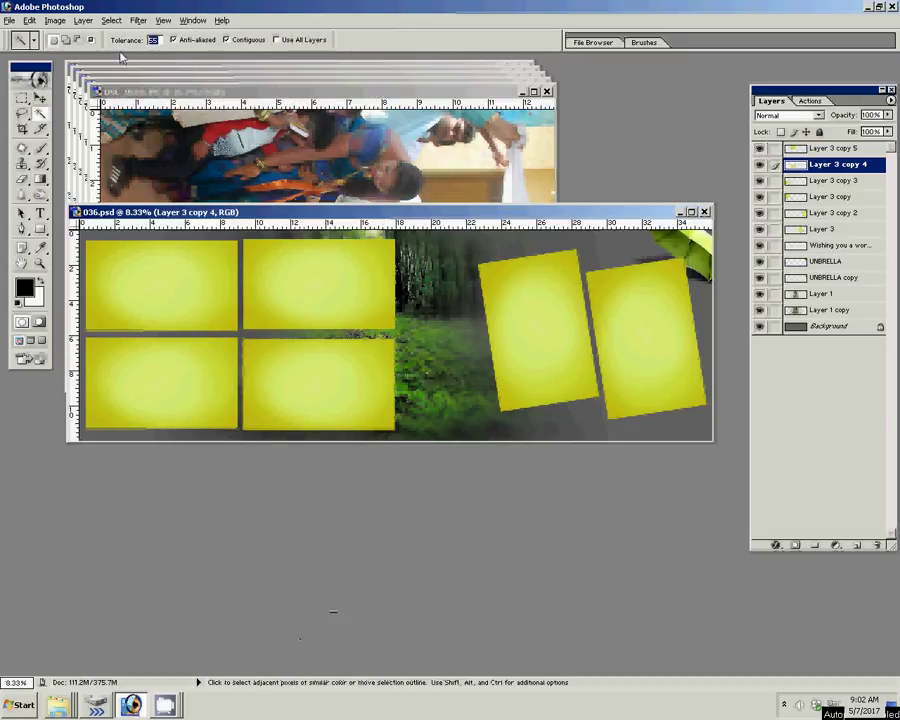
# Step: Magic Wand-select the lower-right yellow frame at tolerance 60 and paste the photo into it
pyautogui.write('0')
pyautogui.write('v')
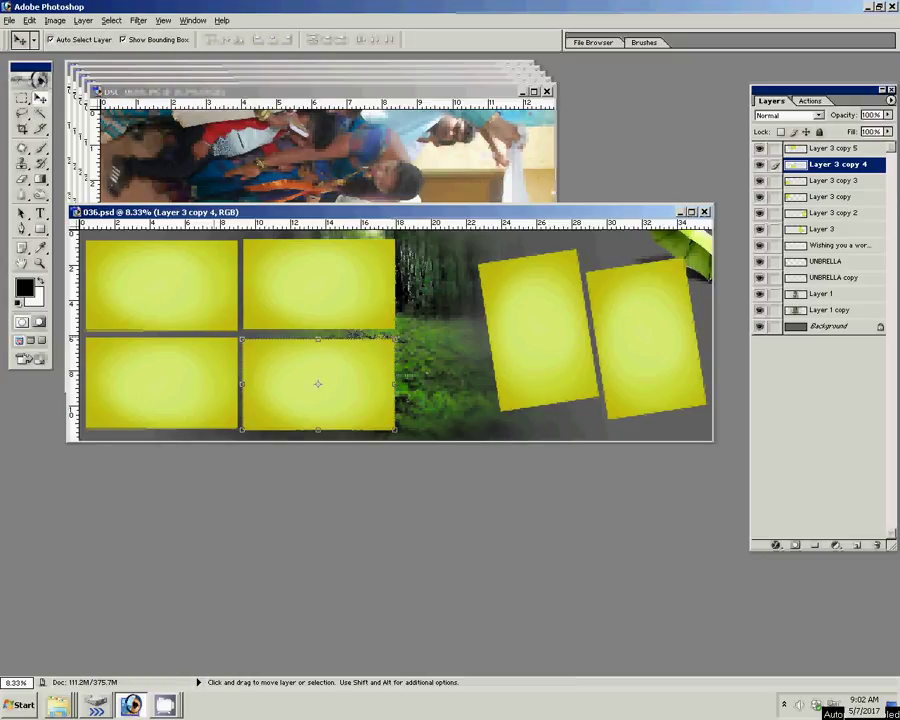
pyautogui.click(40, 116)
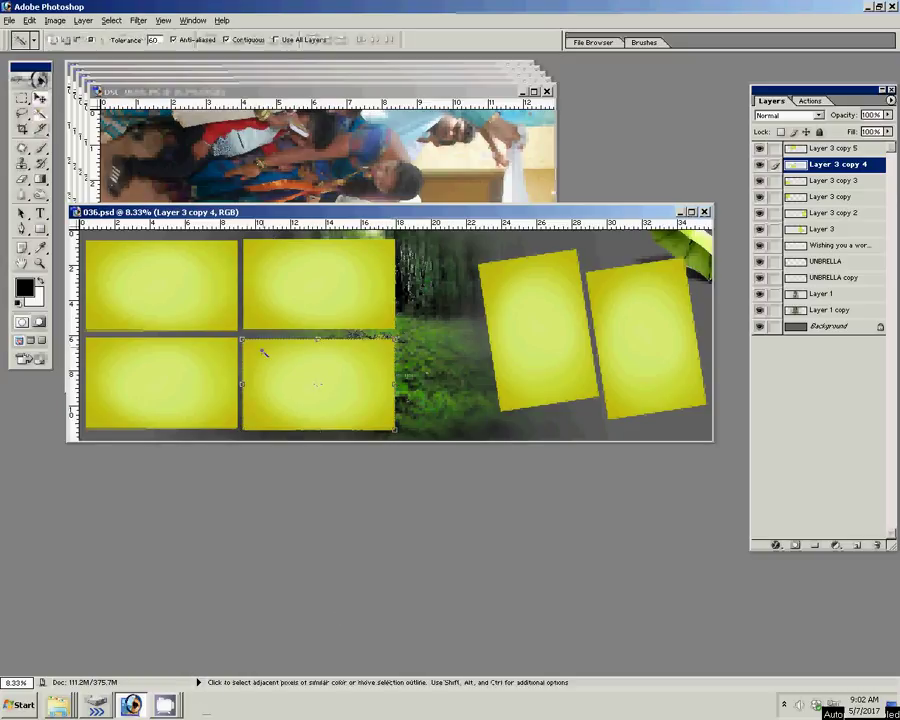
pyautogui.click(265, 358)
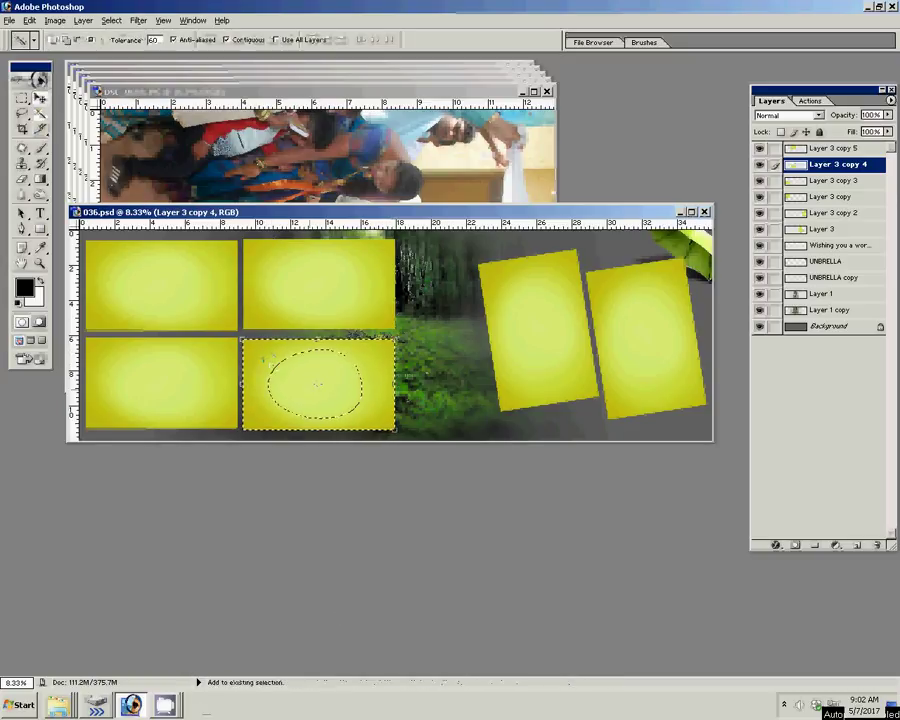
pyautogui.keyDown('shift'); pyautogui.click(312, 382); pyautogui.keyUp('shift')
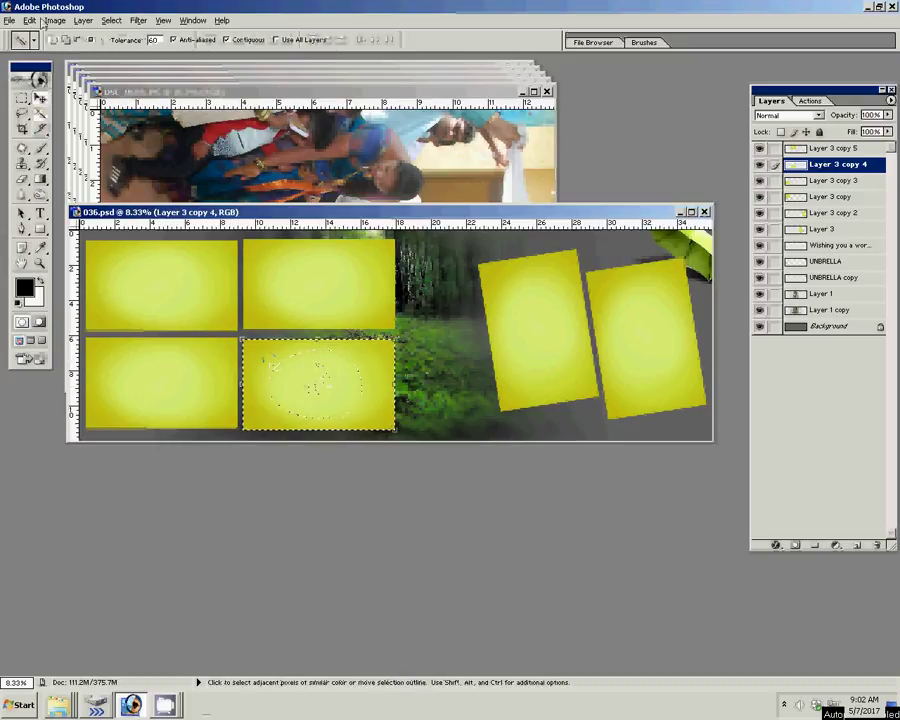
pyautogui.click(30, 20)
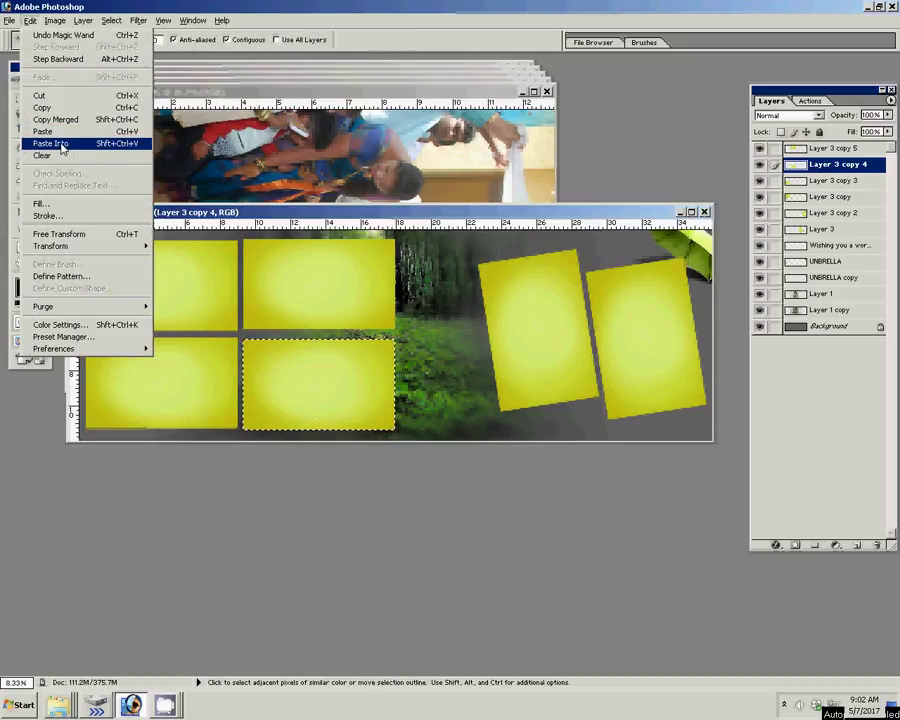
pyautogui.click(137, 143)
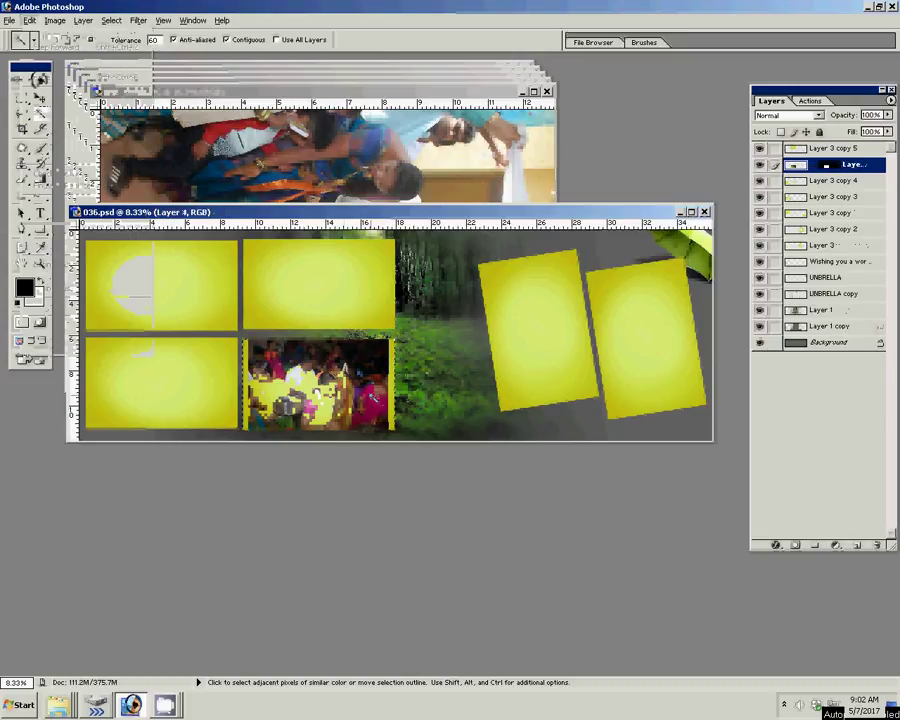
# Step: Scale the pasted photo to 112.9% so it covers the frame
pyautogui.press('v')
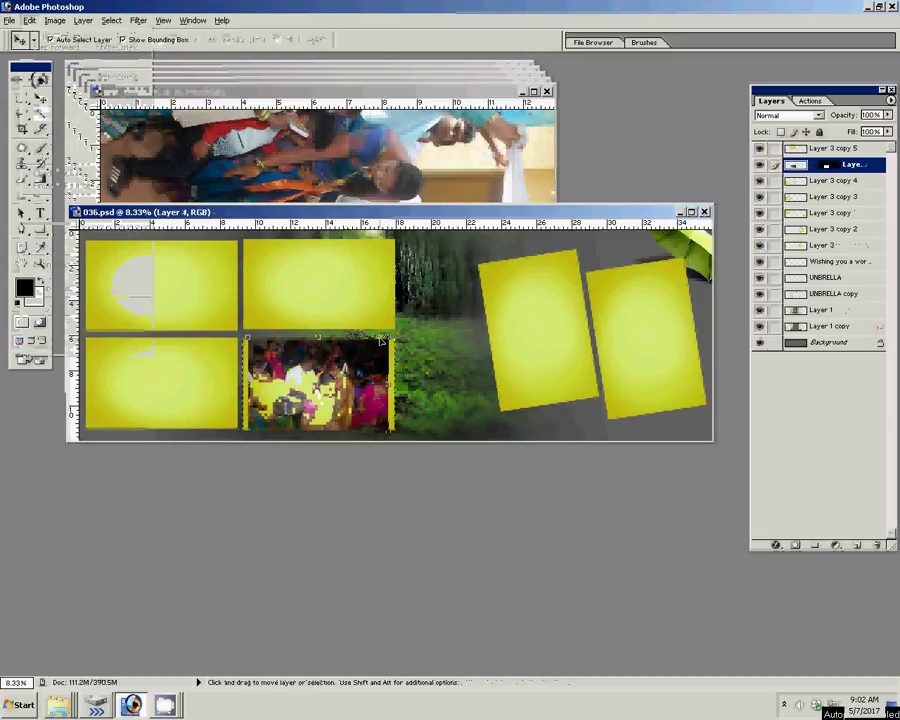
pyautogui.hotkey('ctrl', 't')
pyautogui.moveTo(390, 338); pyautogui.dragTo(397, 333)
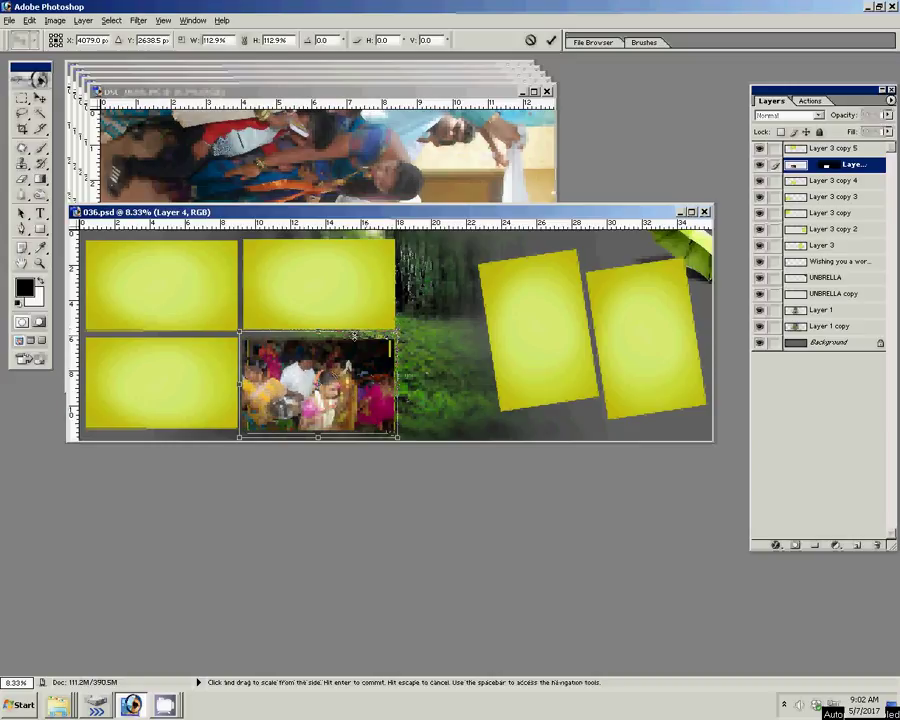
pyautogui.press('Return')
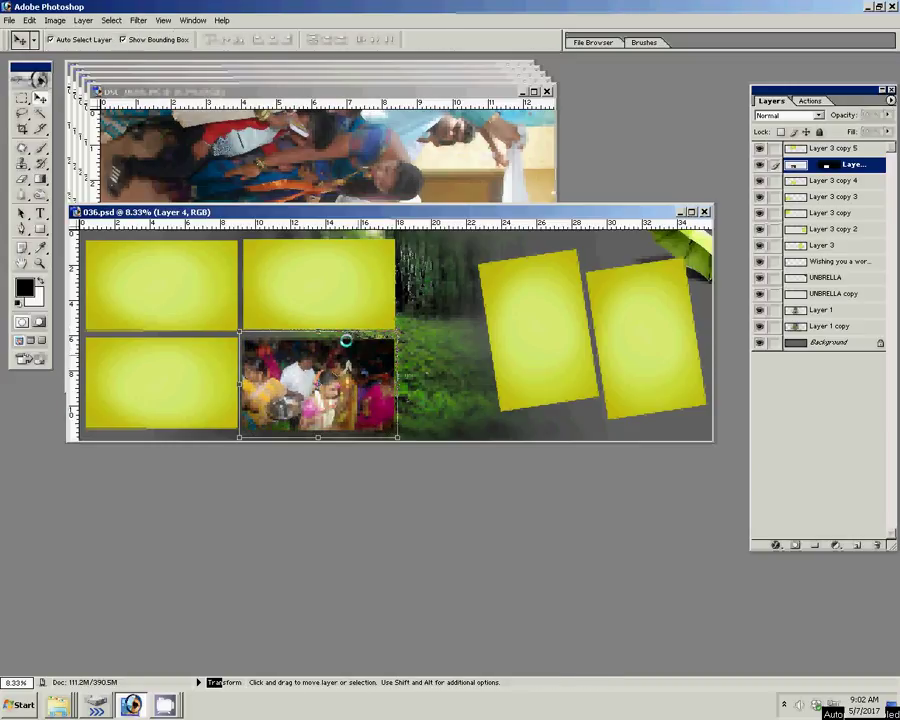
# Step: Rotate the DSC_0669 photo 90° counter-clockwise
pyautogui.click(310, 118)
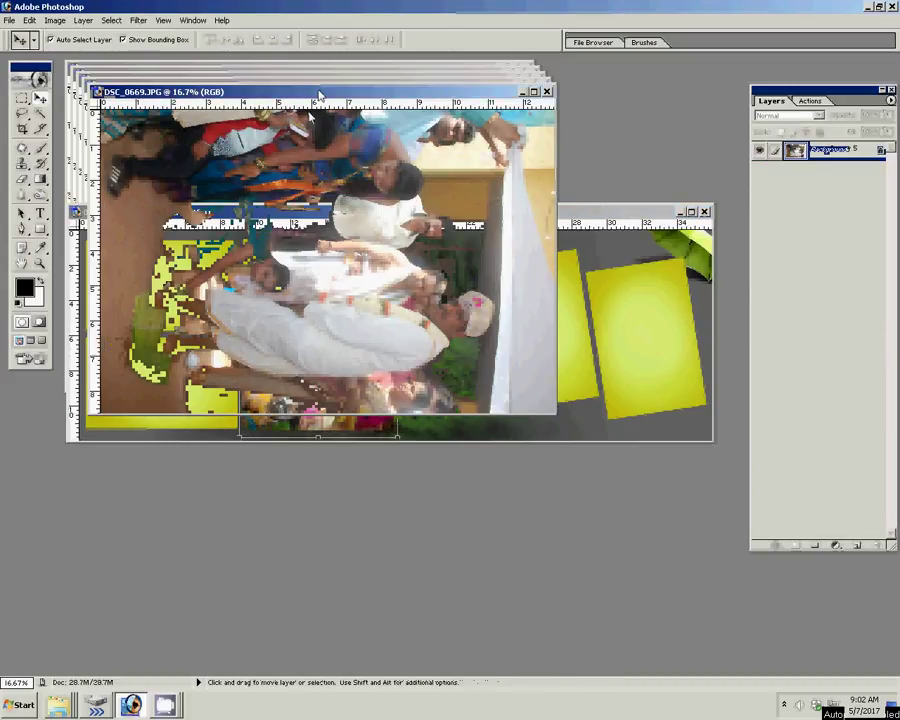
pyautogui.click(55, 20)
pyautogui.moveTo(79, 137)
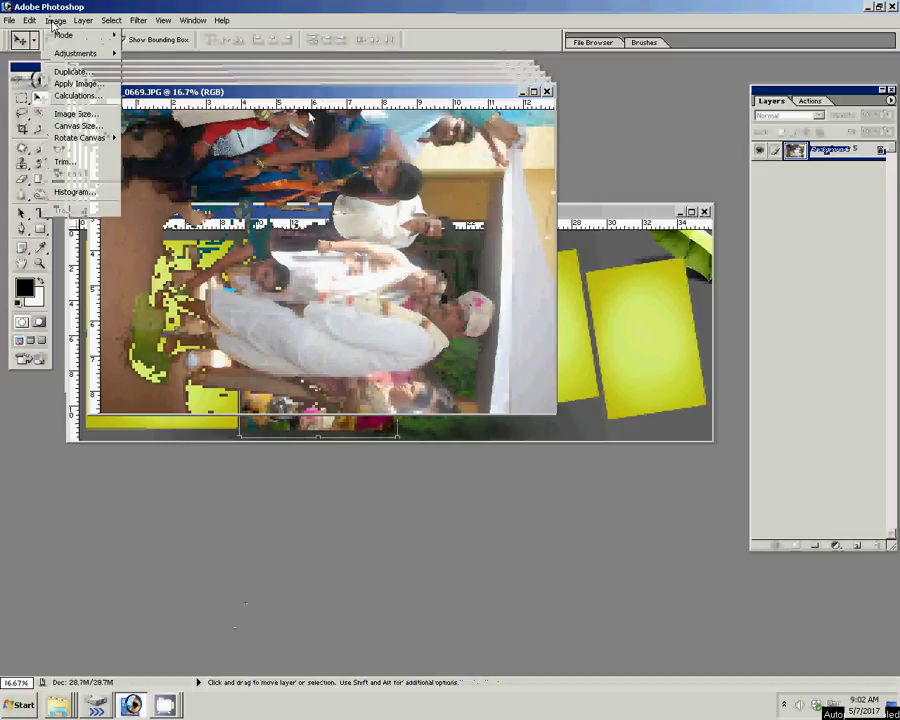
pyautogui.click(162, 163)
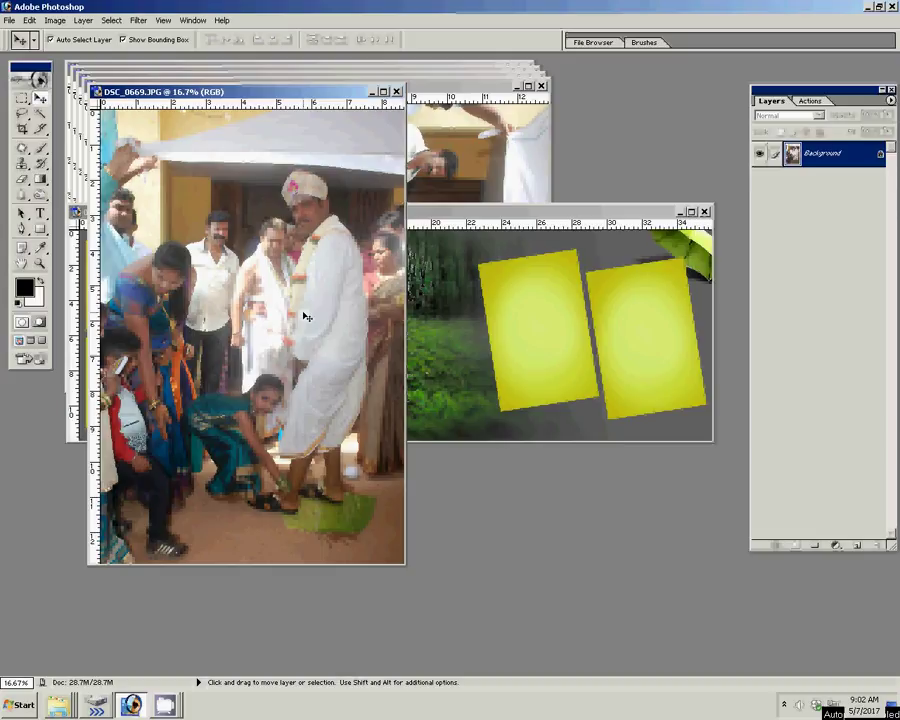
pyautogui.click(304, 318)
pyautogui.click(410, 262)
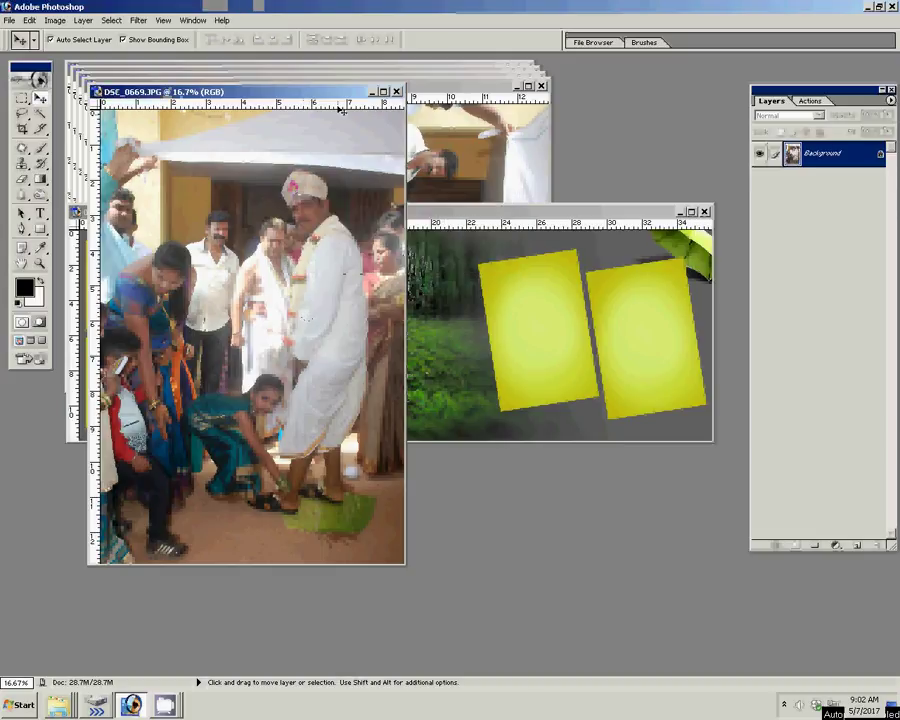
# Step: Resize DSC_0669 to 4 inches wide (1200 × 1793 px at 300 ppi)
pyautogui.rightClick(336, 92)
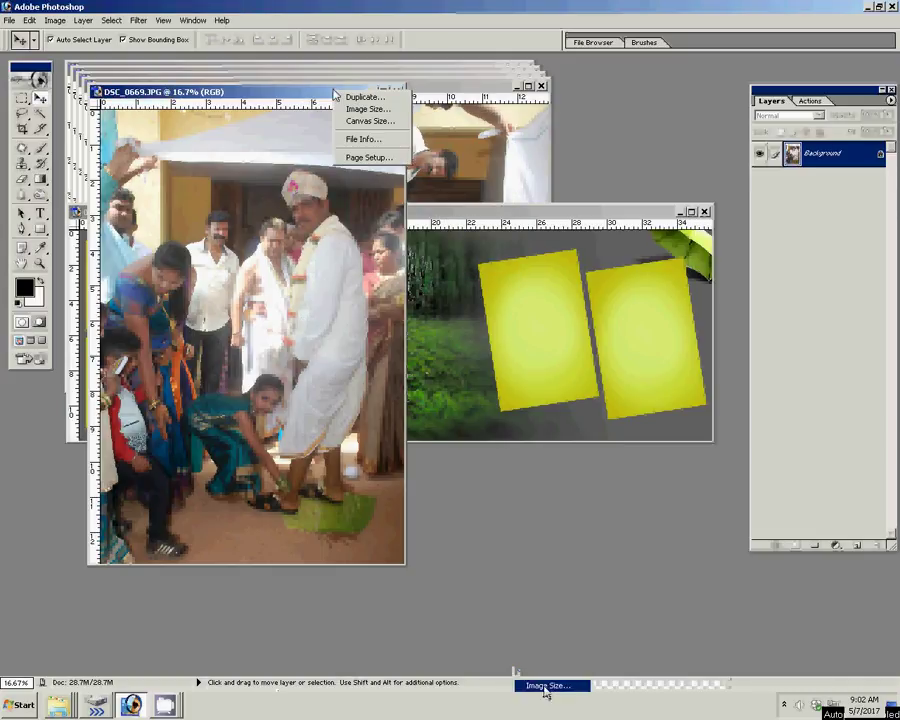
pyautogui.click(368, 108)
pyautogui.doubleClick(300, 269)
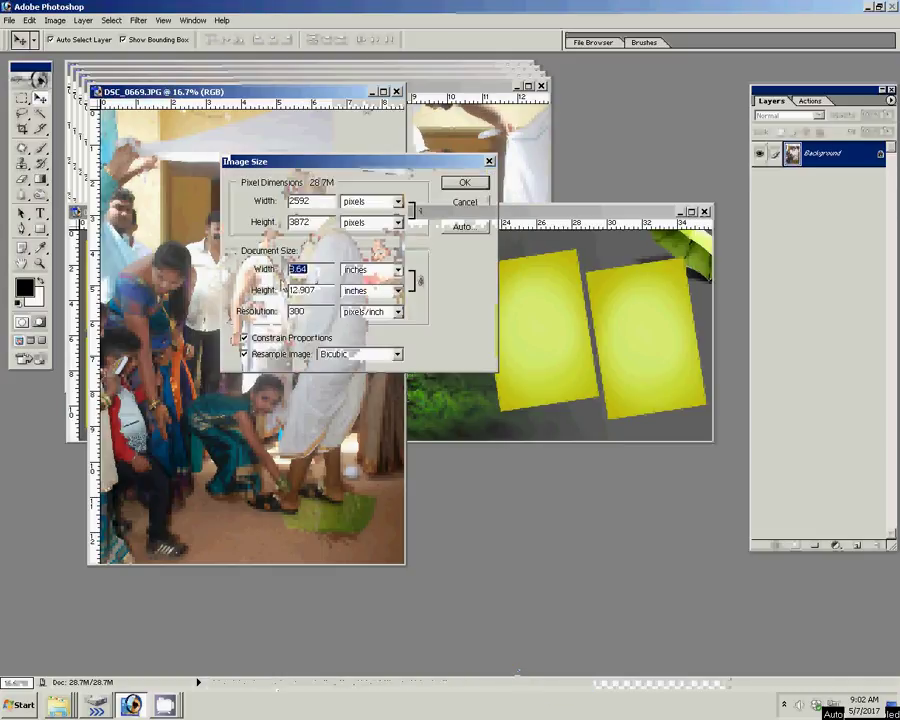
pyautogui.write('4')
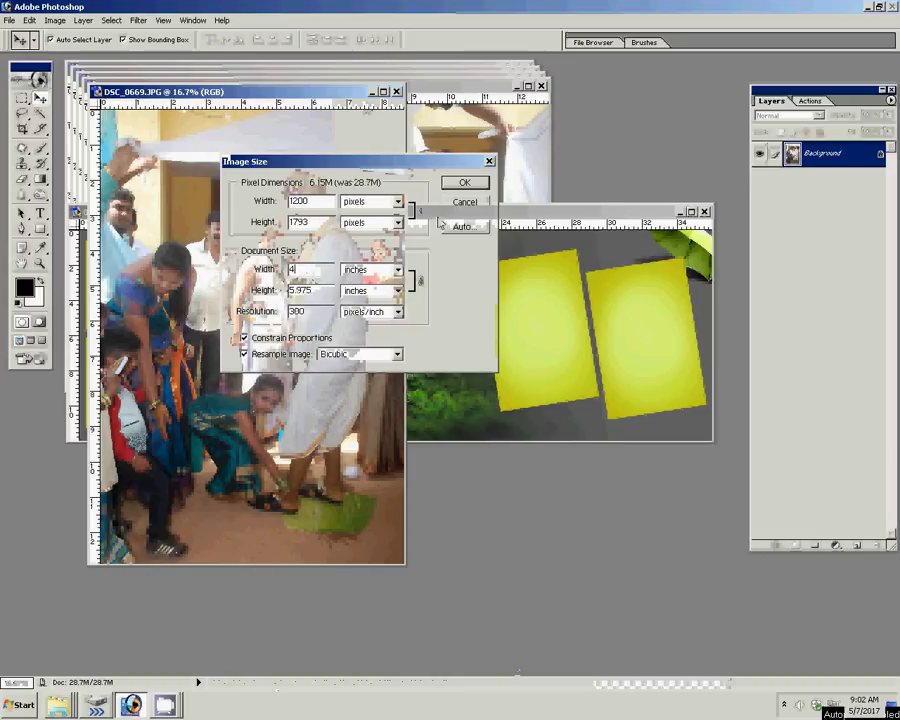
pyautogui.click(463, 183)
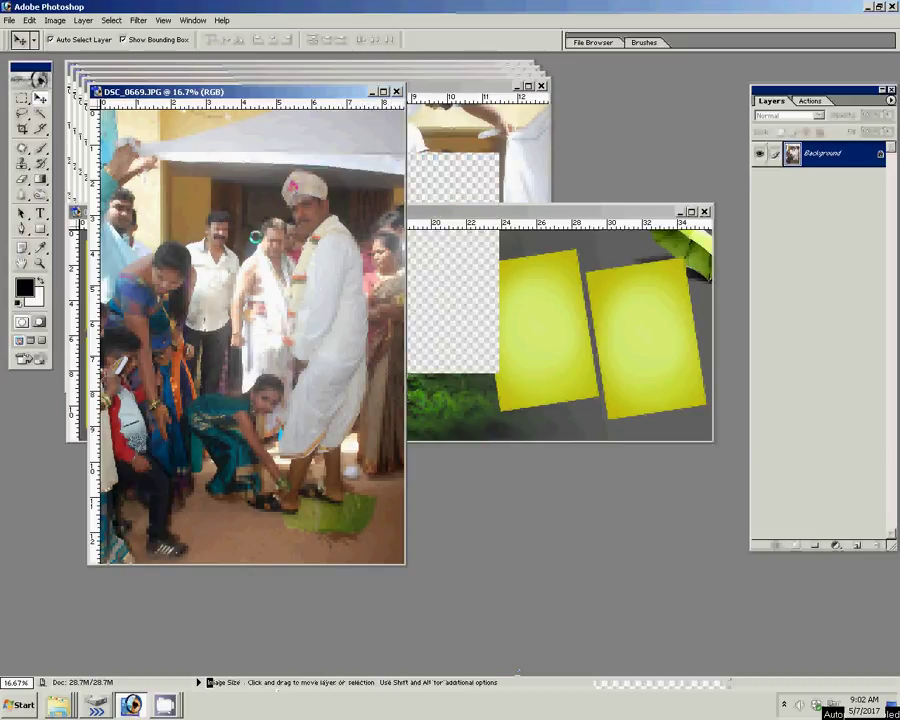
# Step: Delete the Layer 3 copy 2 frame from 036.psd and shift the remaining rotated frame left
pyautogui.click(624, 306)
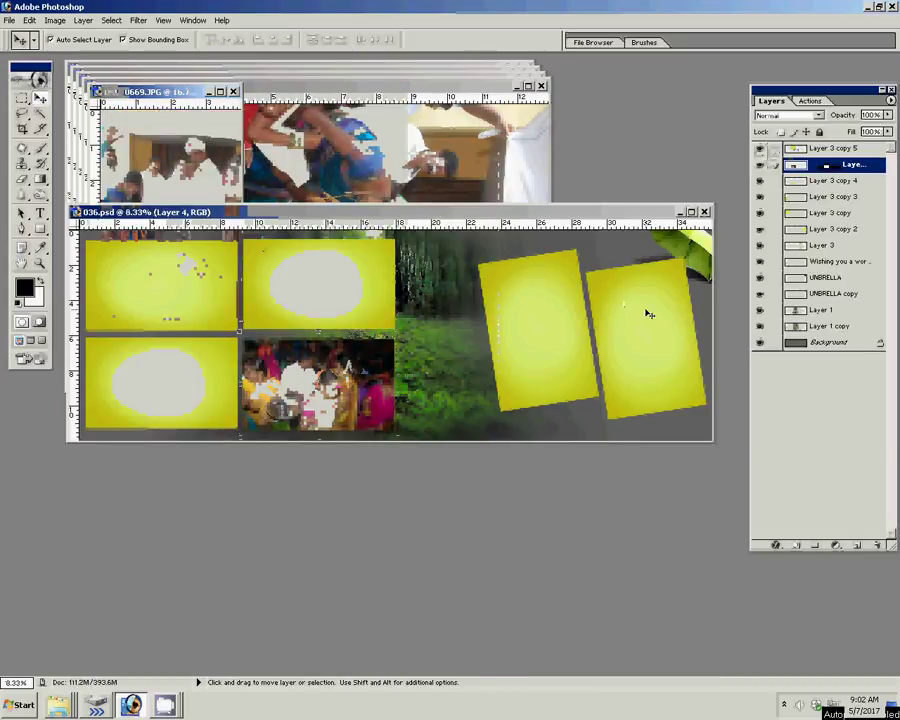
pyautogui.click(879, 545)
pyautogui.click(362, 261)
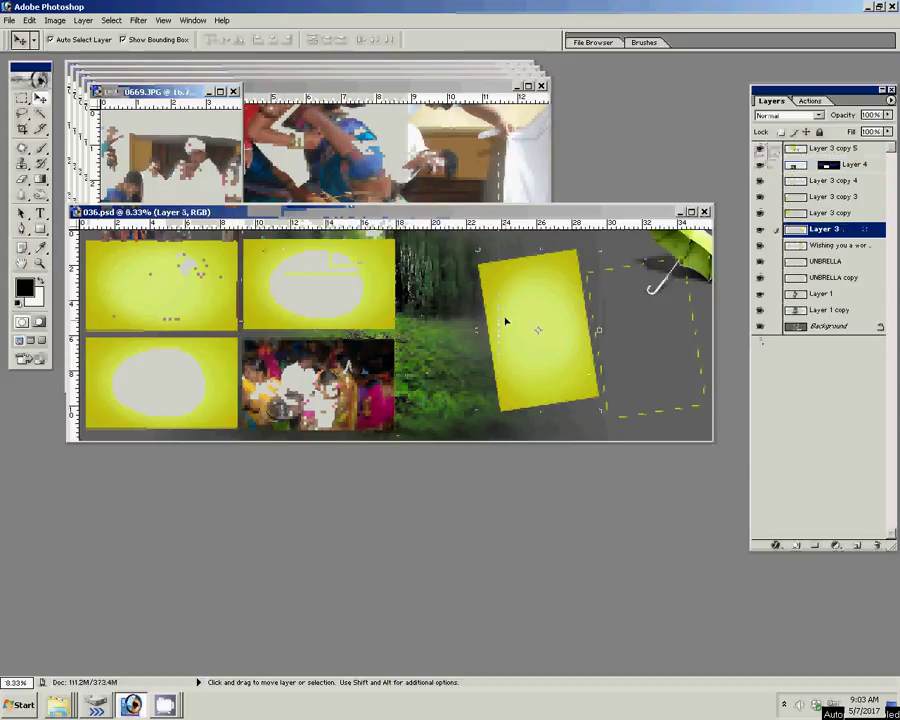
pyautogui.moveTo(506, 318)
pyautogui.mouseDown()
pyautogui.moveTo(387, 367)
pyautogui.moveTo(643, 375)
pyautogui.mouseUp()
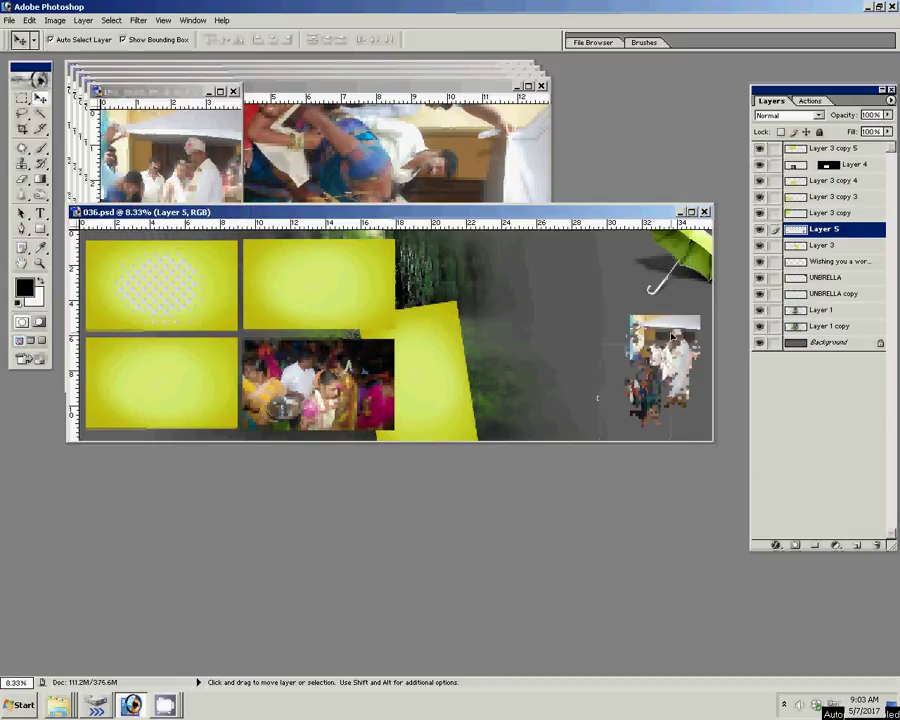
# Step: Move the DSC_0669 photo up on the album page and close the DSC_0669 document
pyautogui.moveTo(674, 334); pyautogui.dragTo(671, 272)
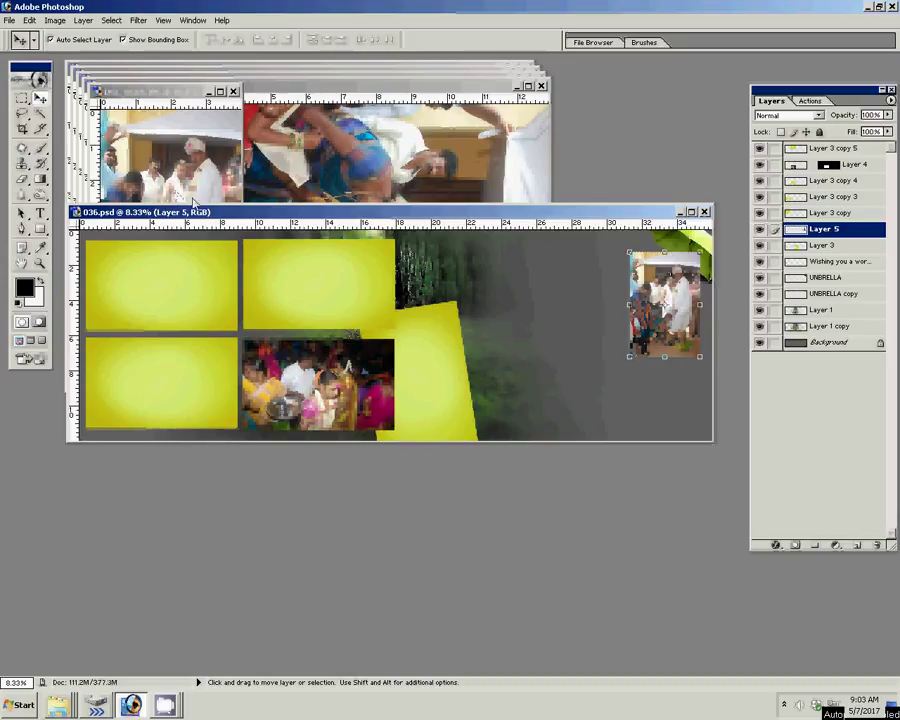
pyautogui.click(187, 155)
pyautogui.click(233, 91)
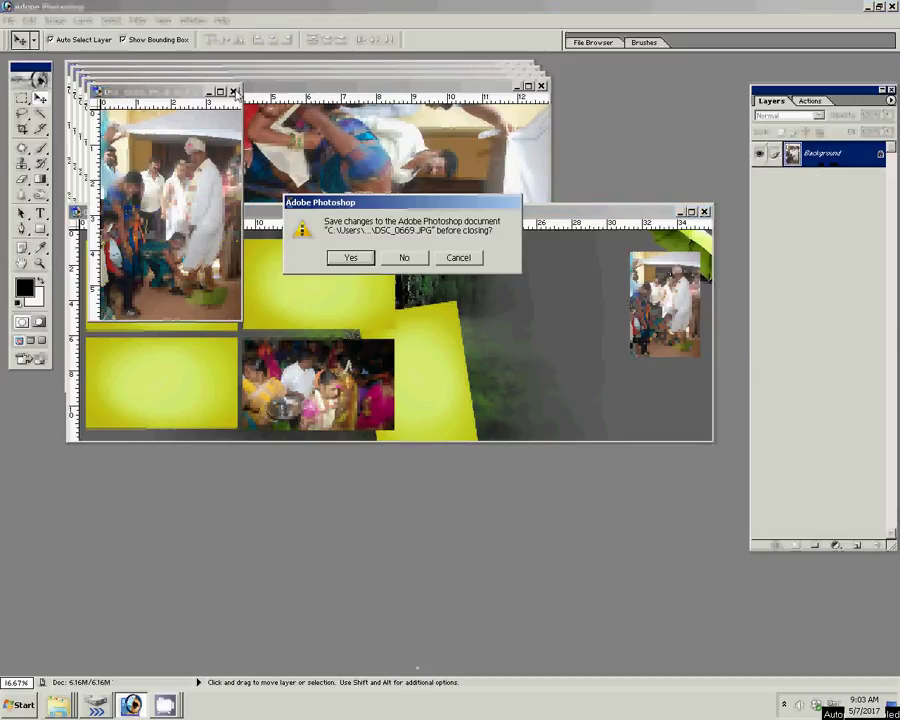
# Step: Discard DSC_0669, then rotate DSC_0666 90° counter-clockwise and resize it to 4 inches wide
pyautogui.click(395, 257)
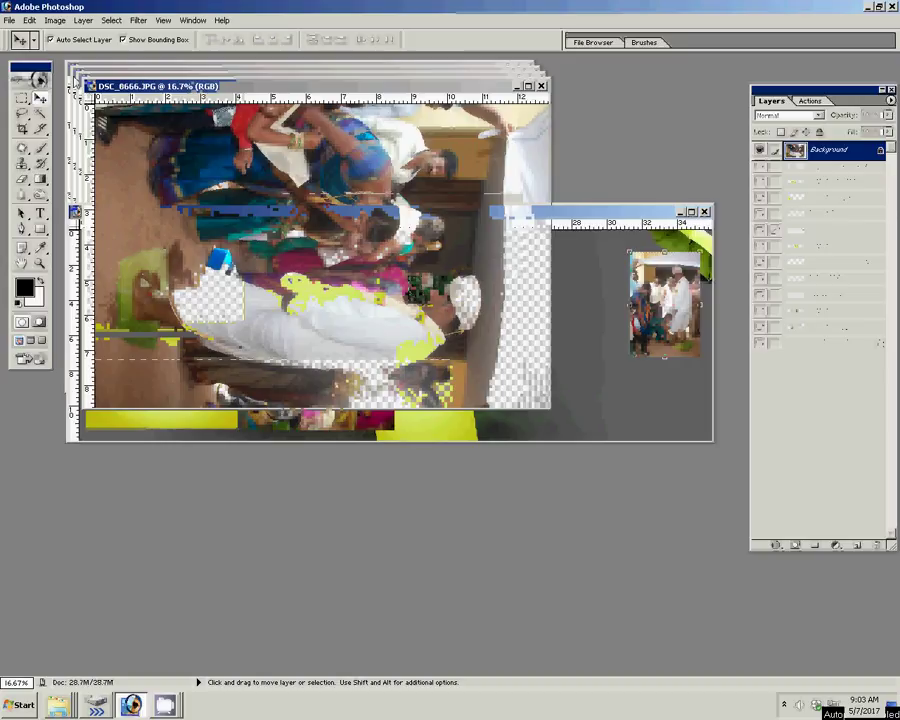
pyautogui.click(55, 20)
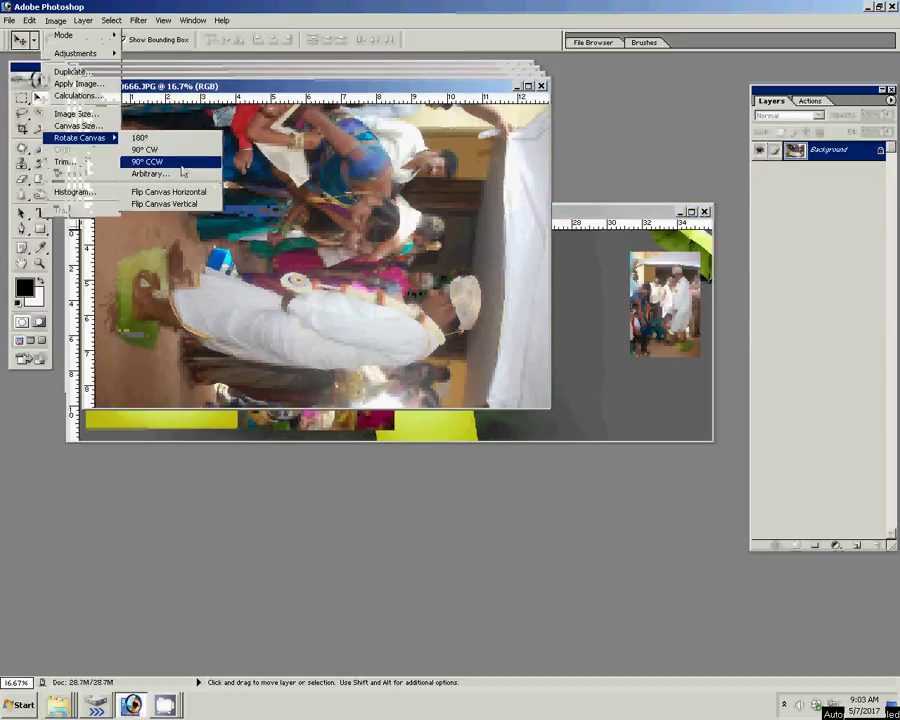
pyautogui.click(153, 161)
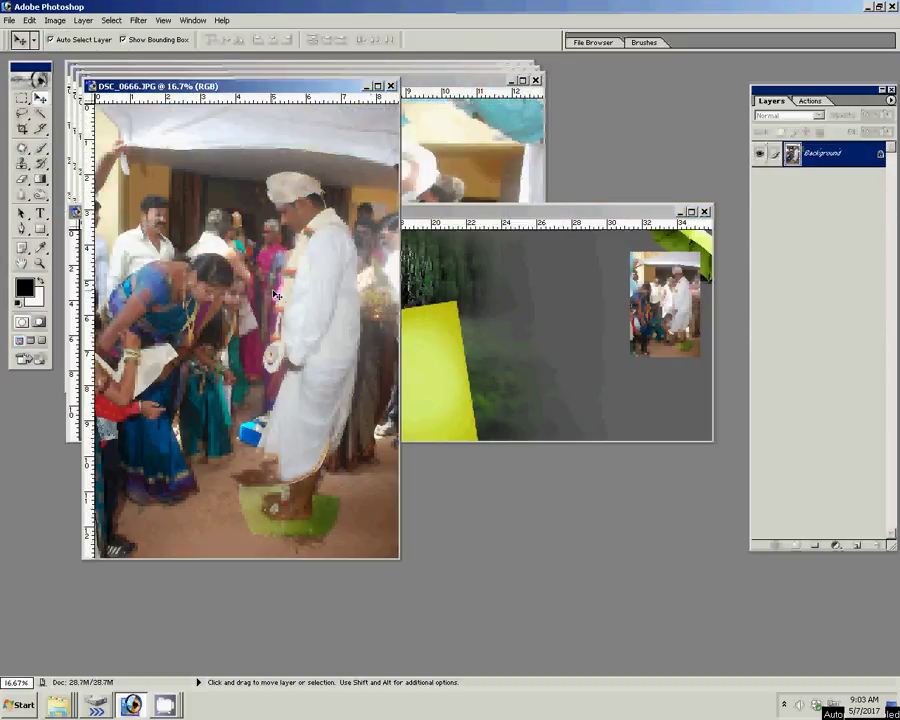
pyautogui.hotkey('ctrl', 'alt', 'i')
pyautogui.click(311, 268)
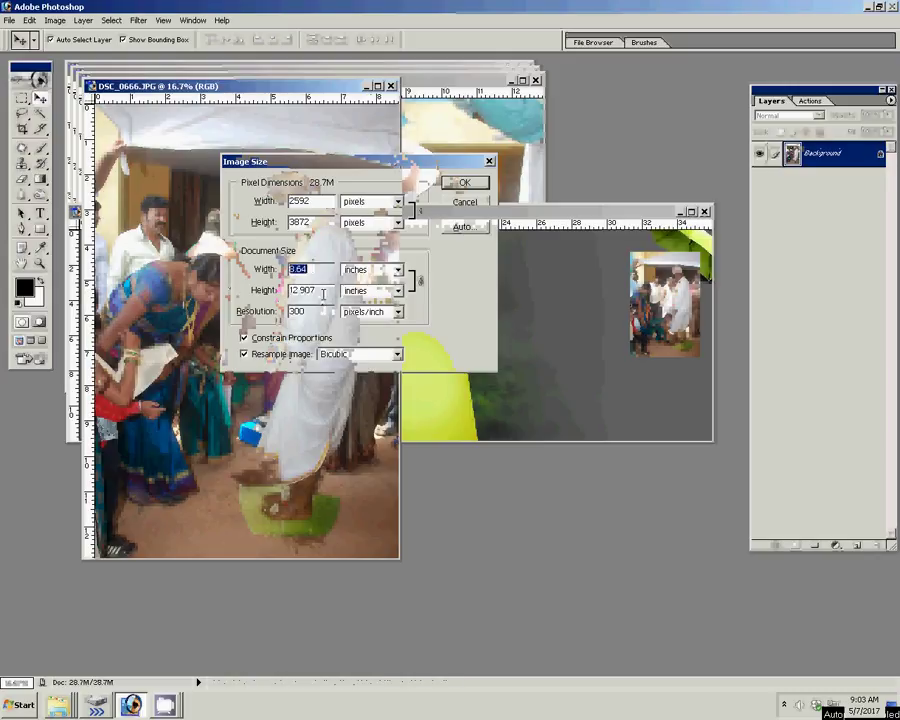
pyautogui.write('4')
pyautogui.click(462, 183)
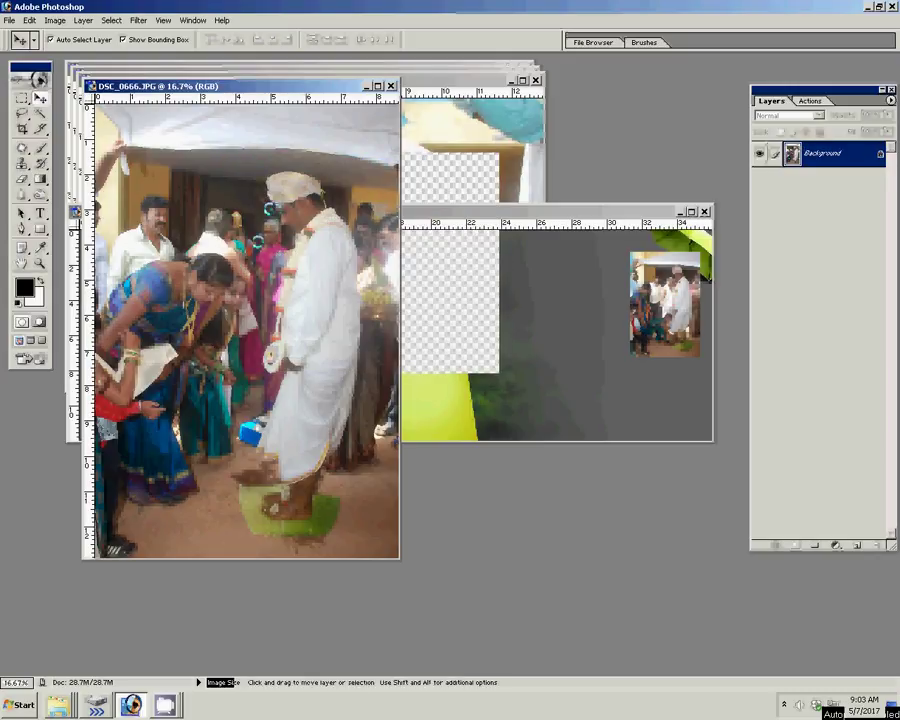
# Step: Place DSC_0666 on the album page as Layer 6, aligned beside the first photo
pyautogui.moveTo(605, 320); pyautogui.dragTo(600, 305)
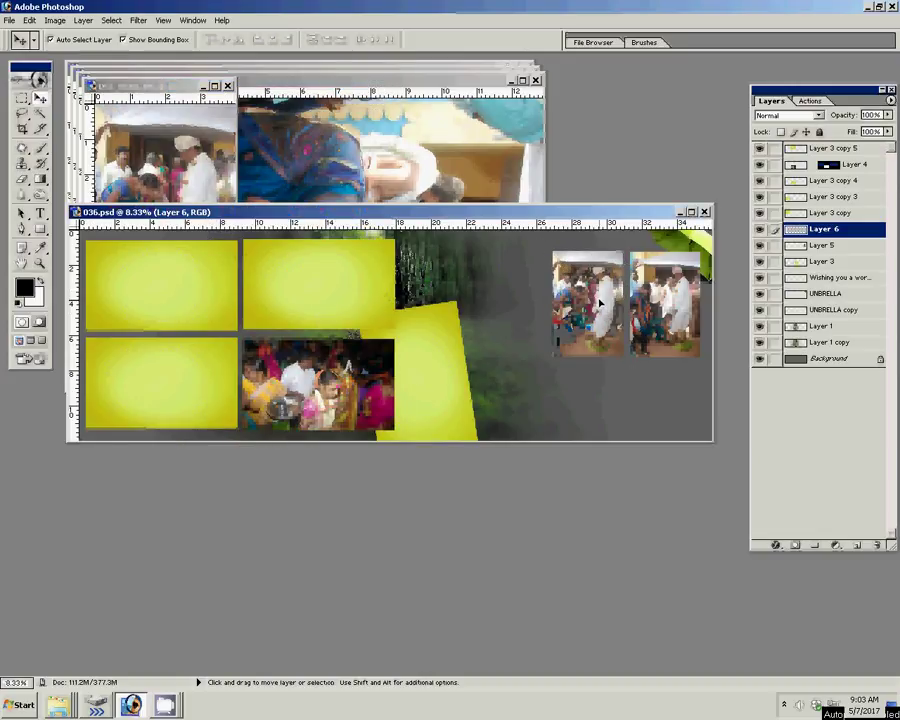
pyautogui.moveTo(600, 305); pyautogui.dragTo(600, 296)
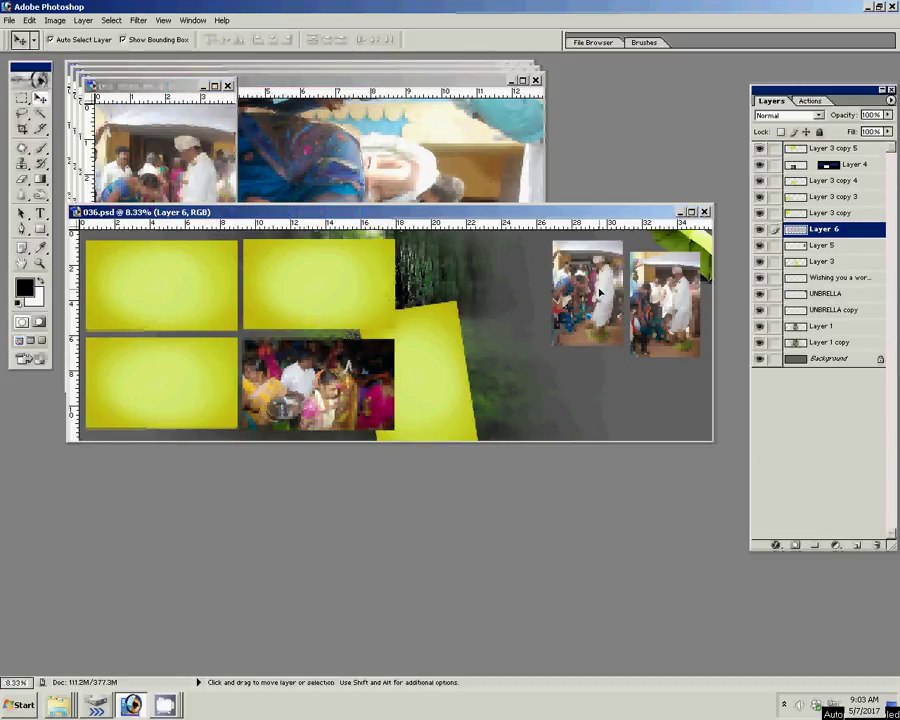
pyautogui.click(215, 157)
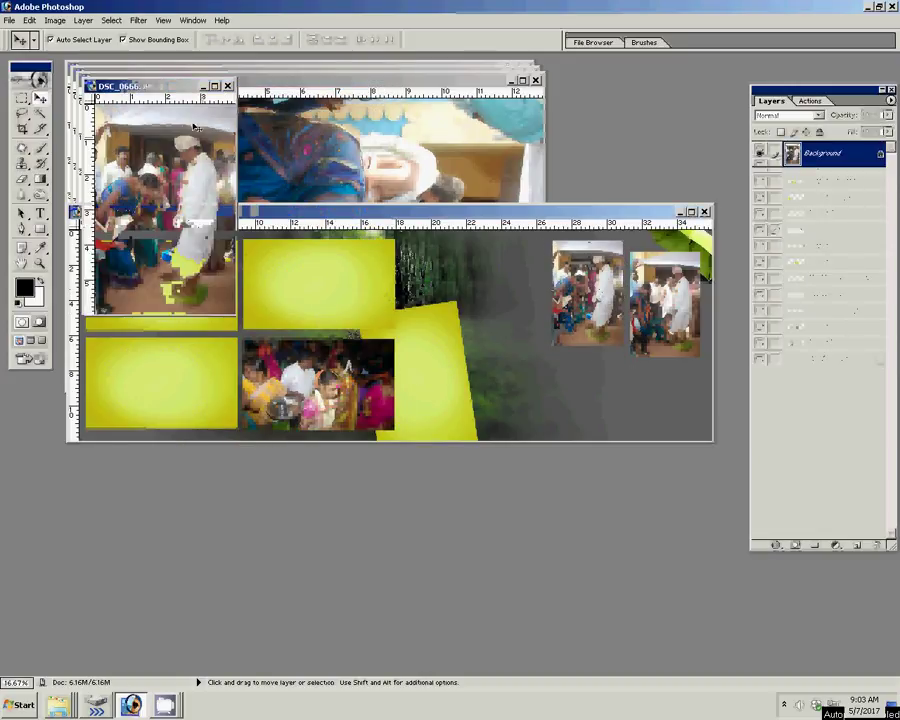
# Step: Close DSC_0666 without saving and rotate DSC_0665 90° counter-clockwise
pyautogui.click(55, 20)
pyautogui.click(228, 86)
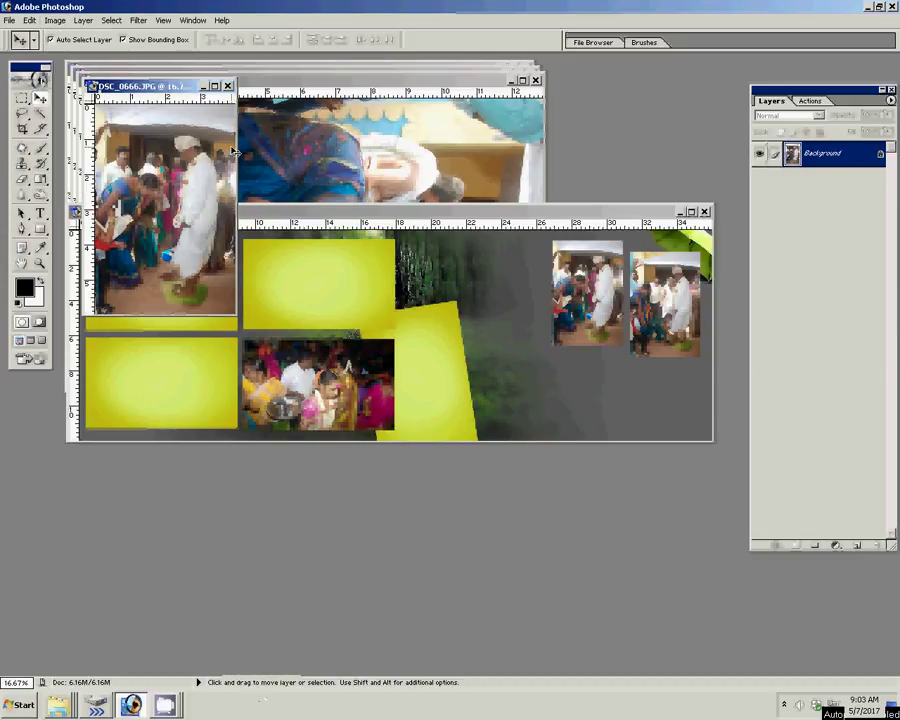
pyautogui.click(415, 261)
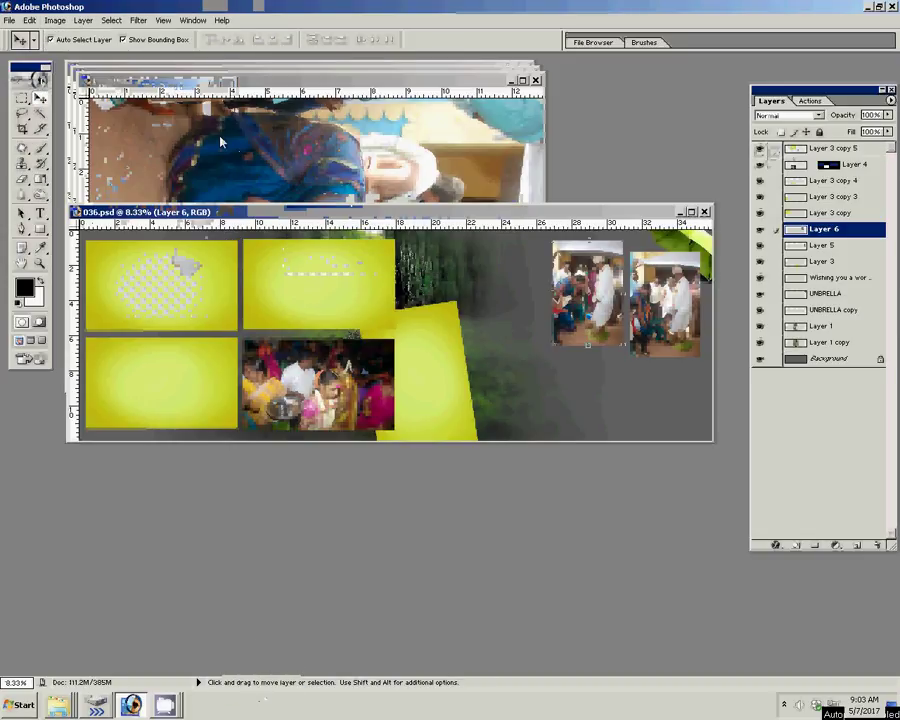
pyautogui.click(221, 144)
pyautogui.click(55, 20)
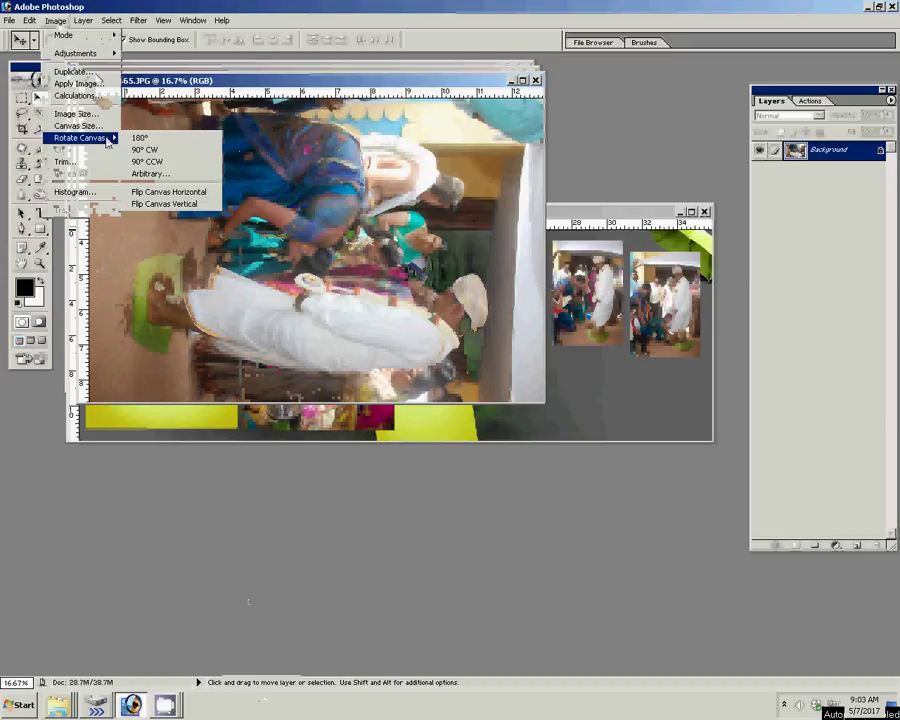
pyautogui.click(150, 162)
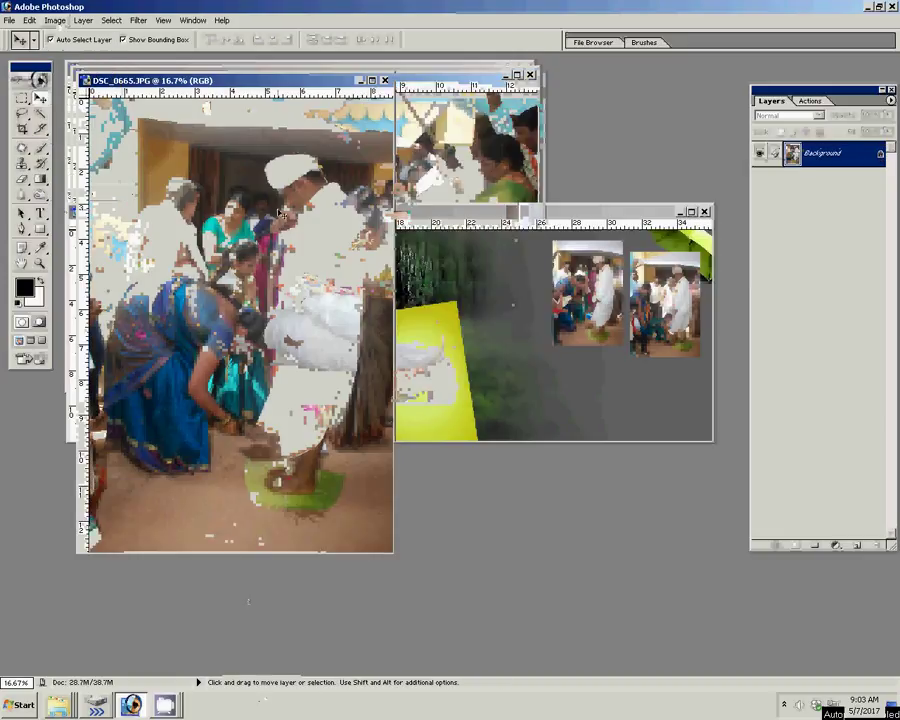
# Step: Resize DSC_0665 to 4 inches wide, place it on the album page as Layer 7, and close it
pyautogui.click(822, 100)
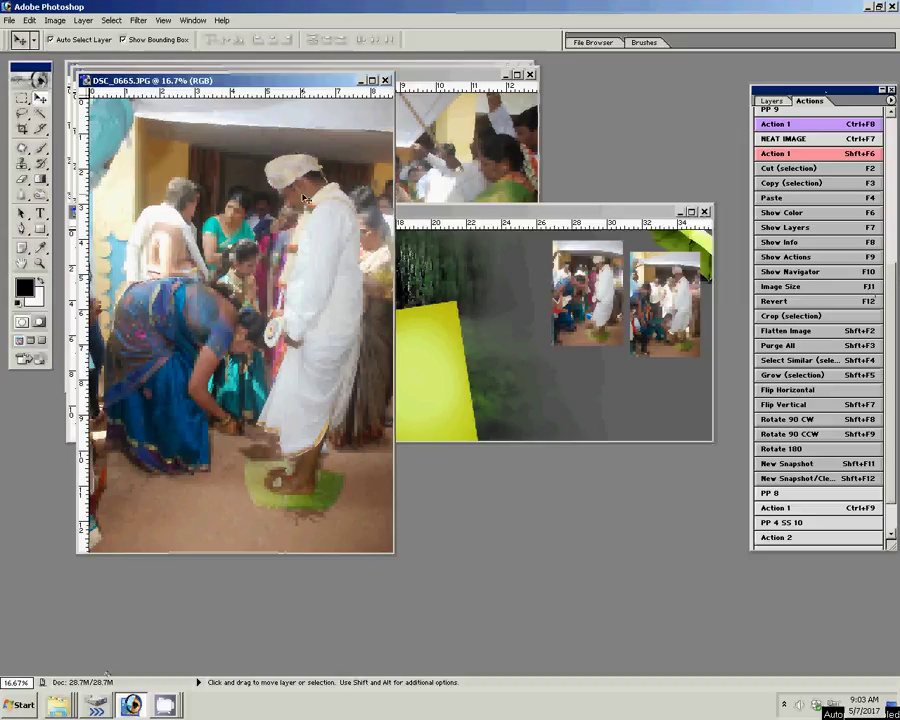
pyautogui.press('F11')
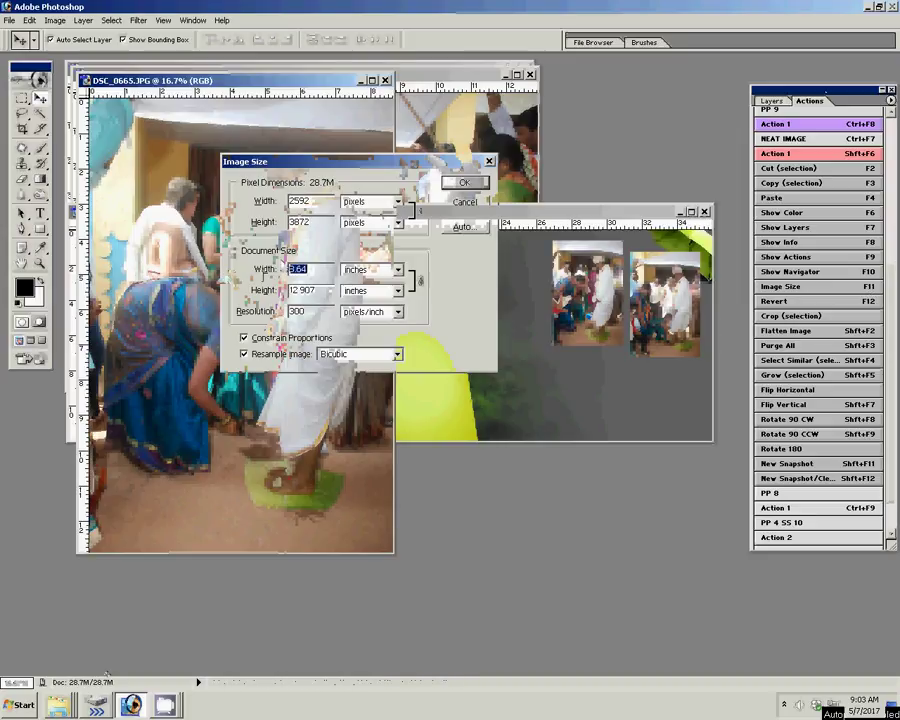
pyautogui.write('4')
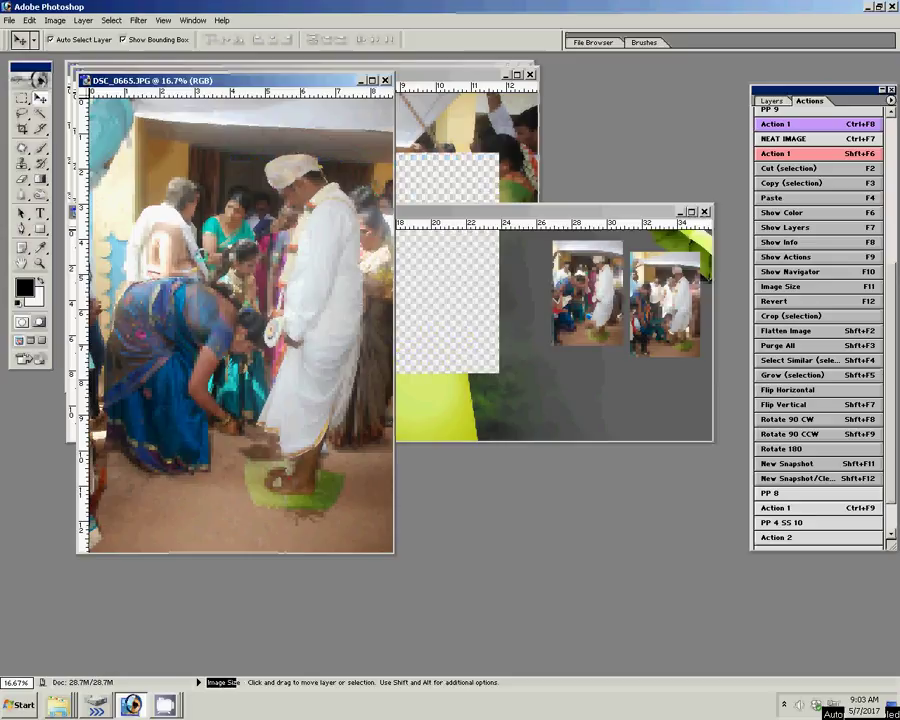
pyautogui.moveTo(287, 347); pyautogui.dragTo(520, 300)
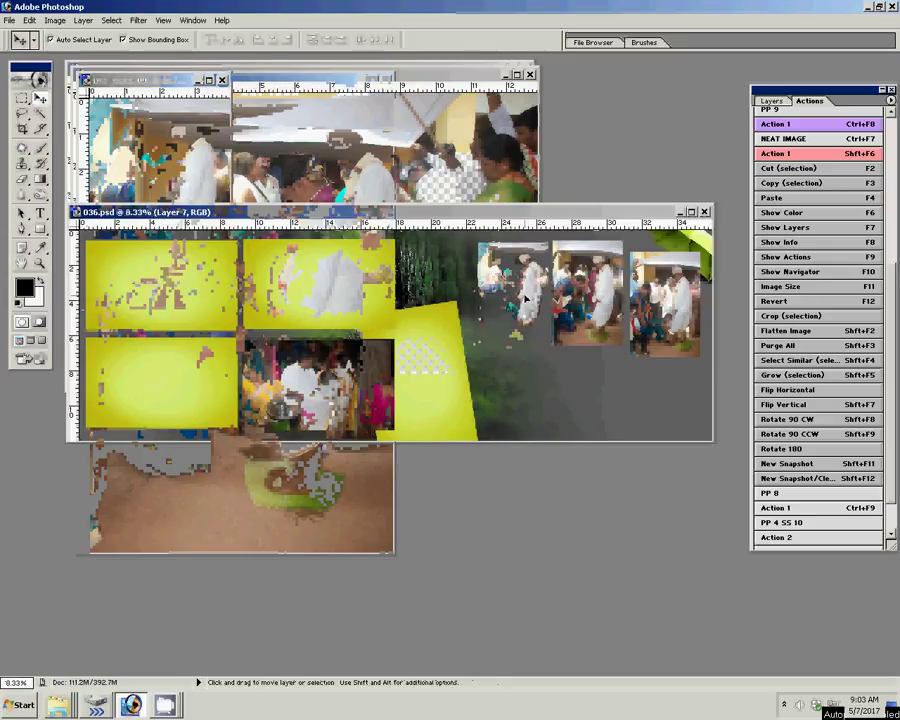
pyautogui.click(223, 80)
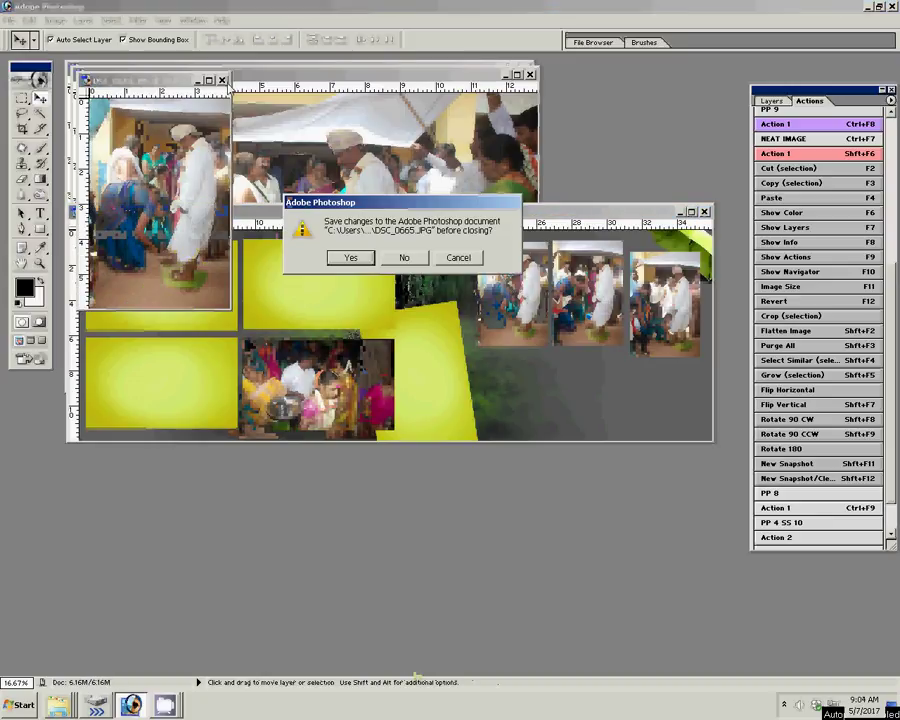
# Step: Discard DSC_0665 and resize DSC_0663 to 8 inches wide
pyautogui.click(408, 258)
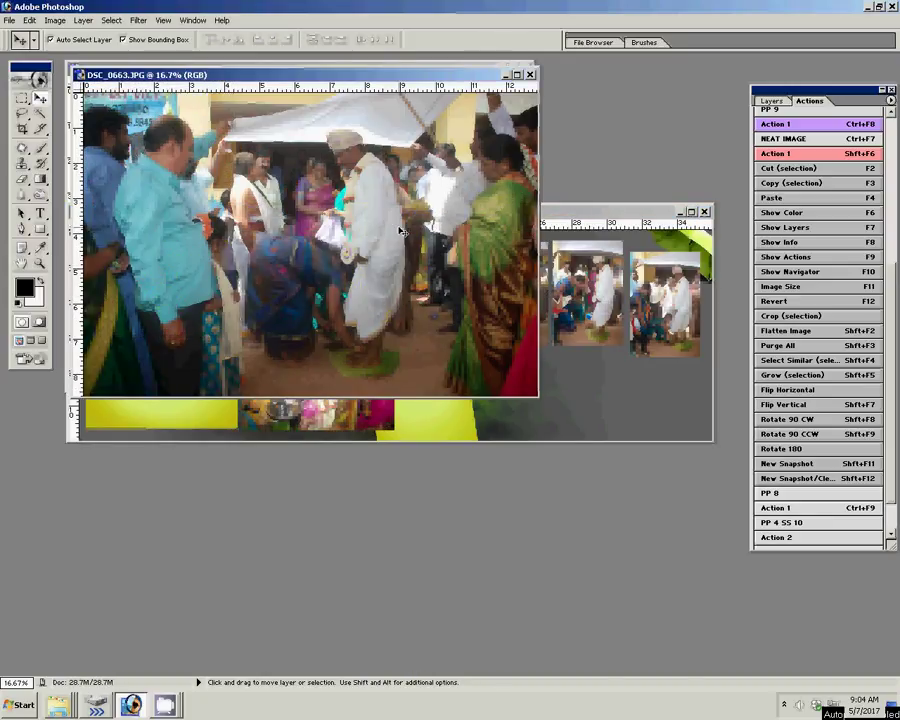
pyautogui.press('F11')
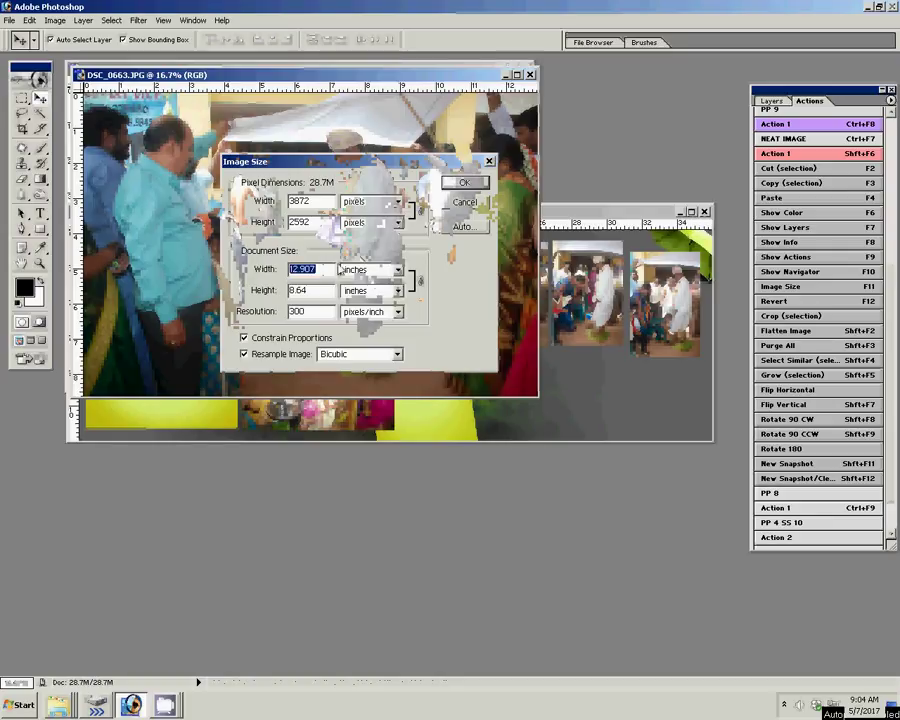
pyautogui.write('8')
pyautogui.click(463, 183)
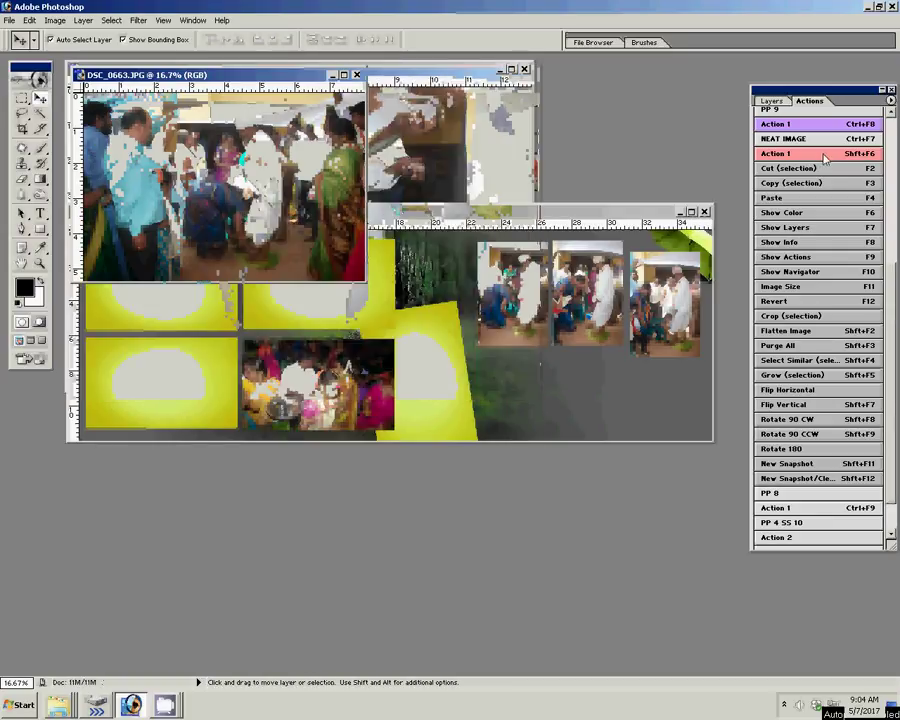
# Step: Run the Hair CUT action, place DSC_0663 as Layer 8, and nudge the top-right photo over the leaf
pyautogui.moveTo(896, 313); pyautogui.dragTo(896, 150)
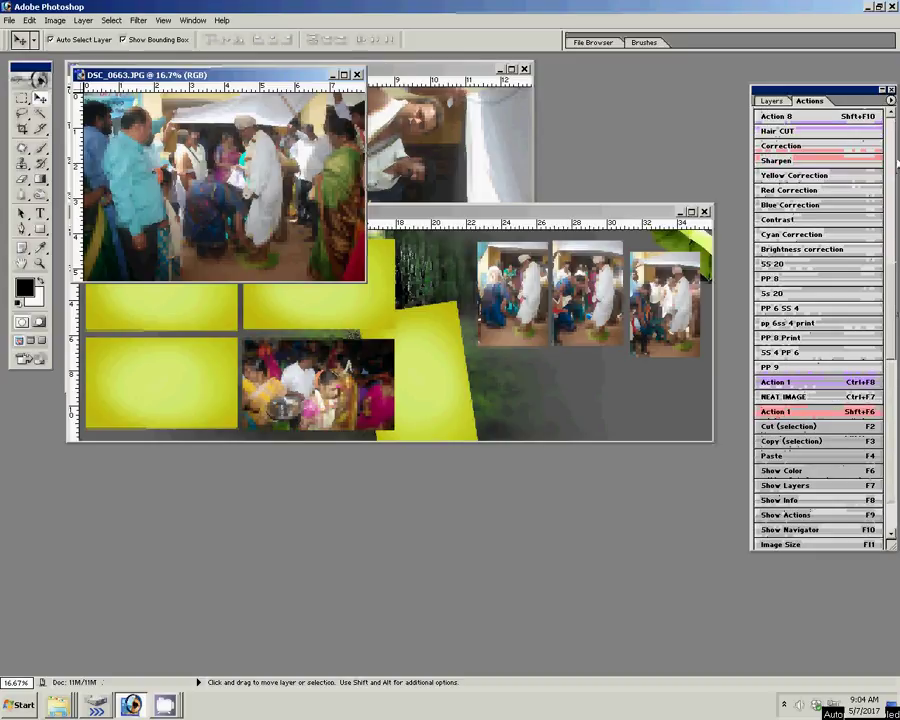
pyautogui.click(778, 131)
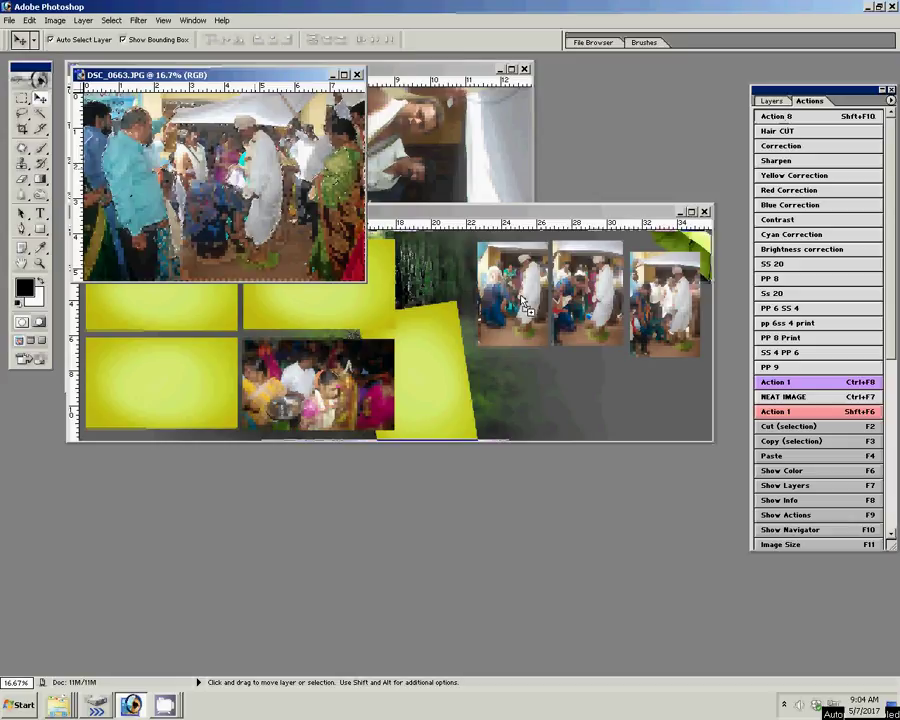
pyautogui.moveTo(525, 305); pyautogui.dragTo(648, 375)
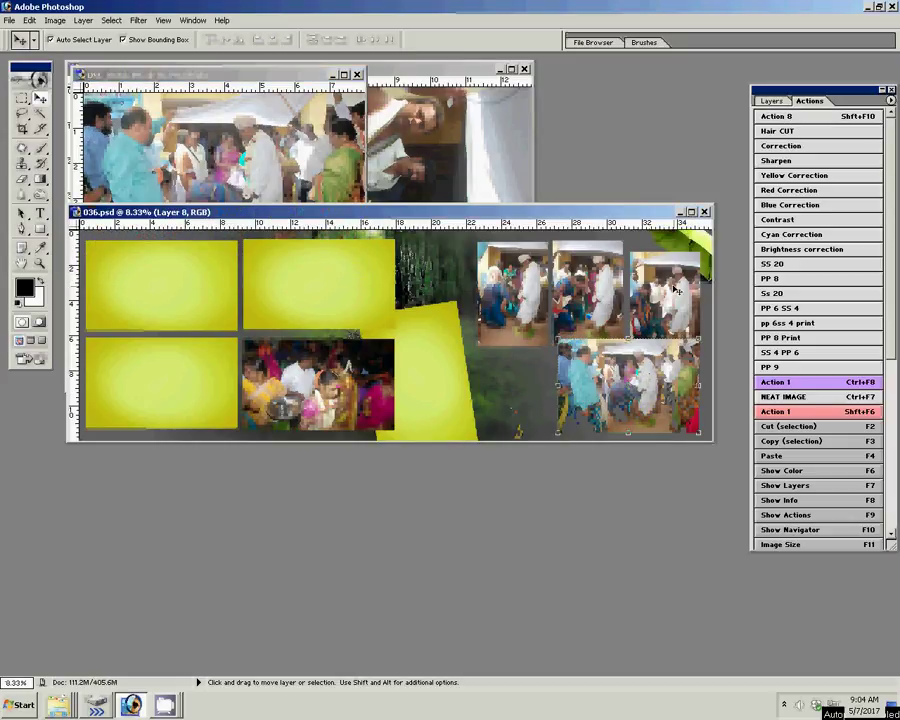
pyautogui.moveTo(675, 289); pyautogui.dragTo(674, 269)
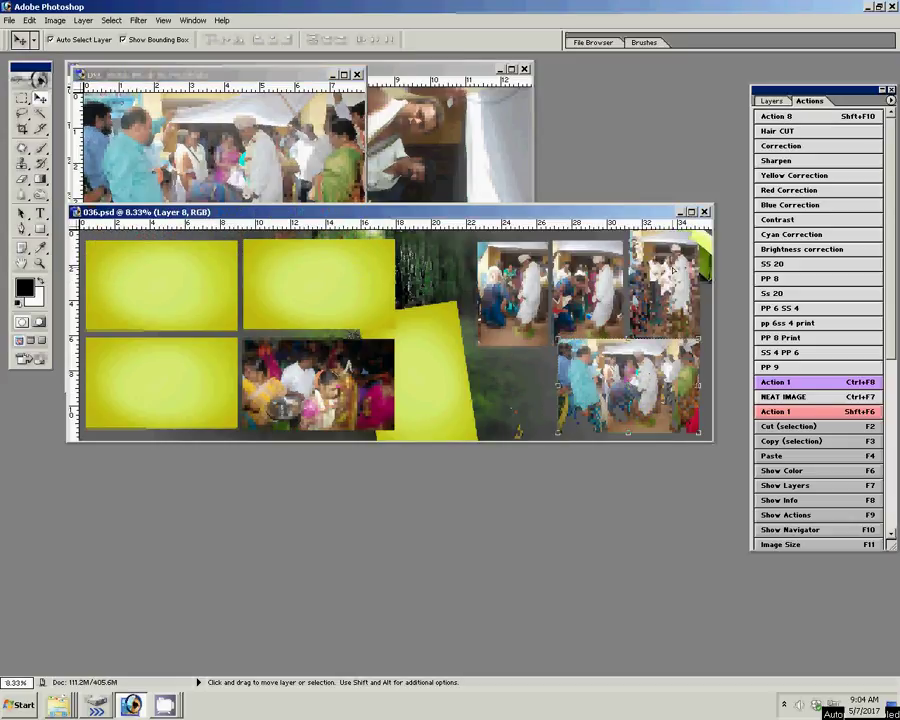
# Step: Zoom in on the top-right photo and lower Layer 5's opacity to see the umbrella
pyautogui.click(674, 268)
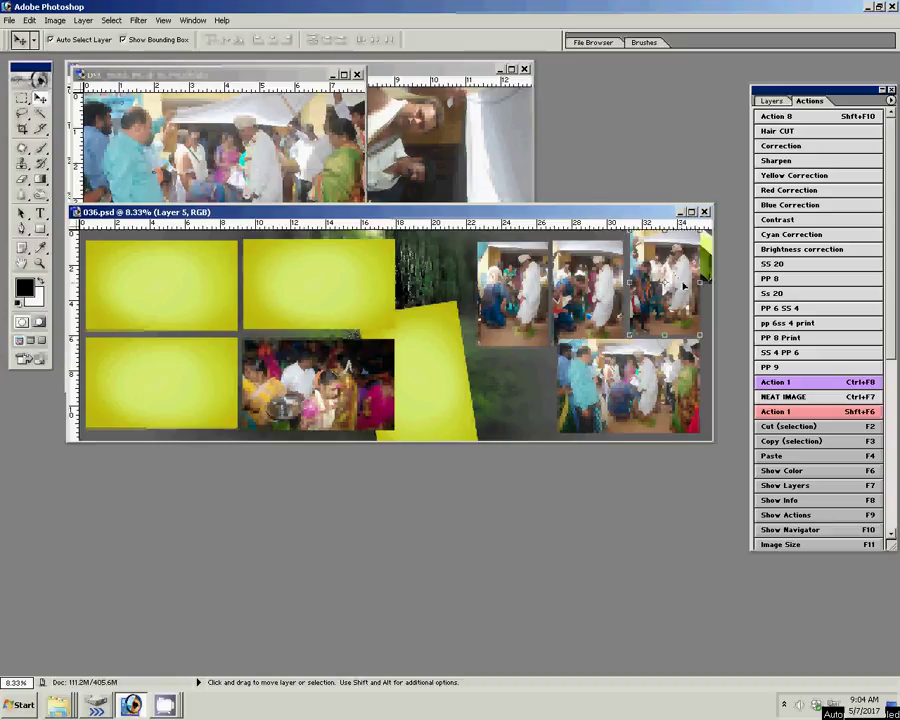
pyautogui.press('z')
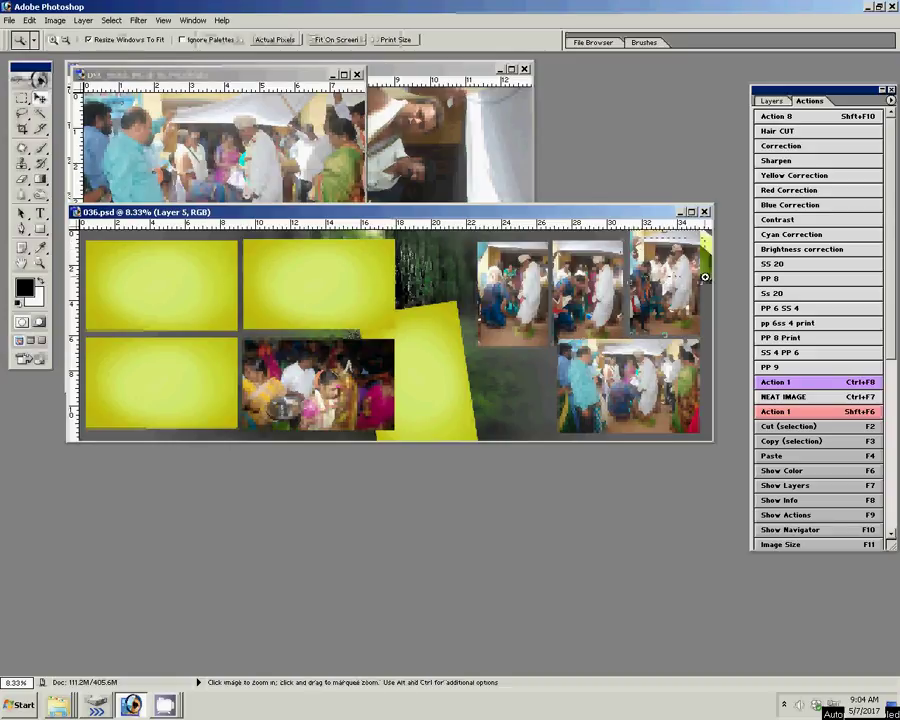
pyautogui.moveTo(621, 238); pyautogui.dragTo(707, 279)
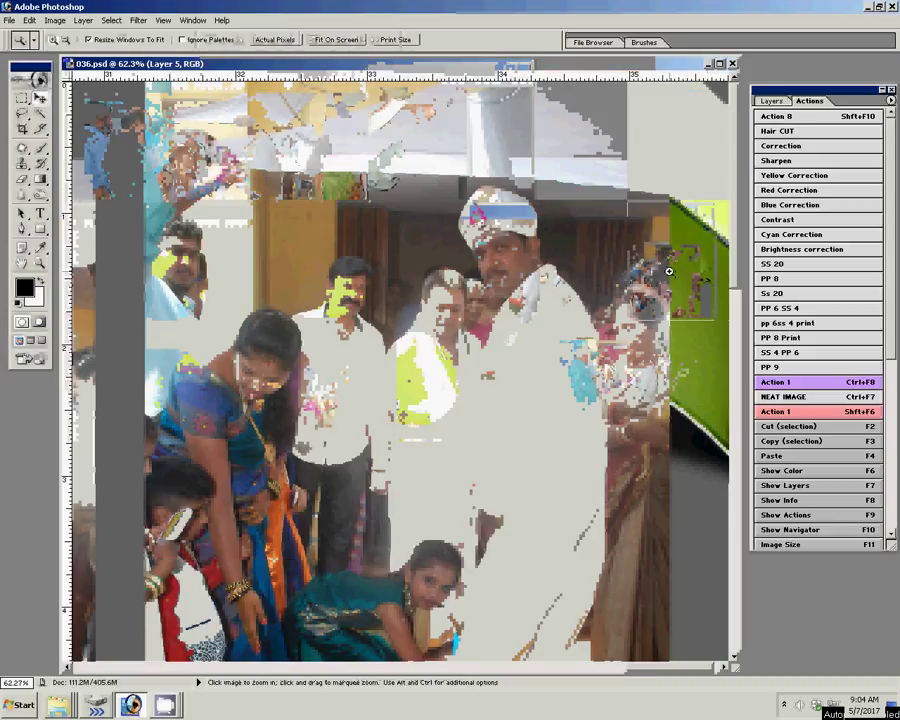
pyautogui.press('v')
pyautogui.click(771, 101)
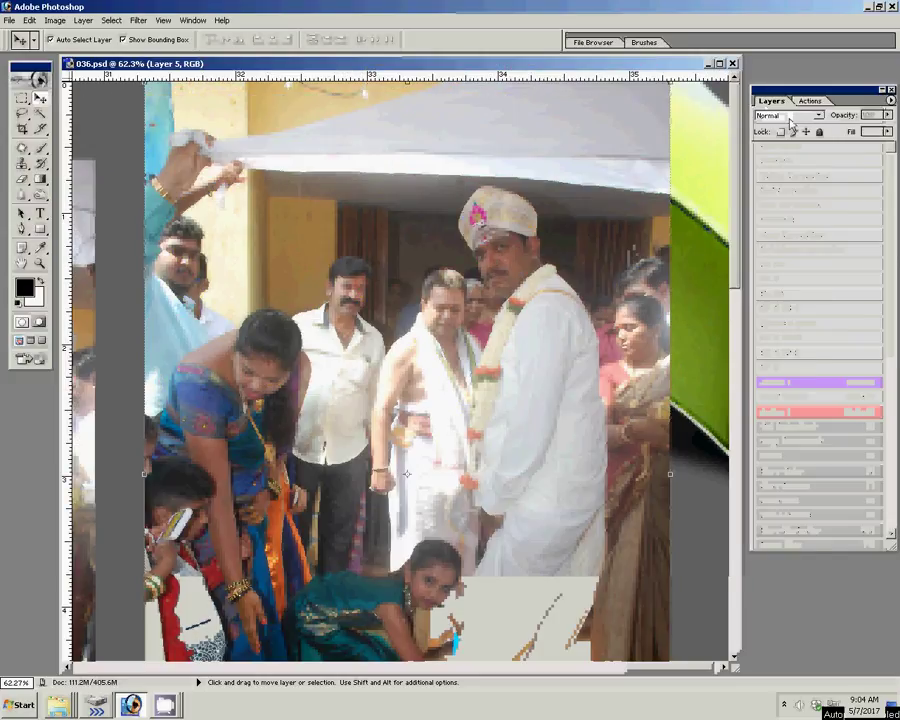
pyautogui.click(887, 115)
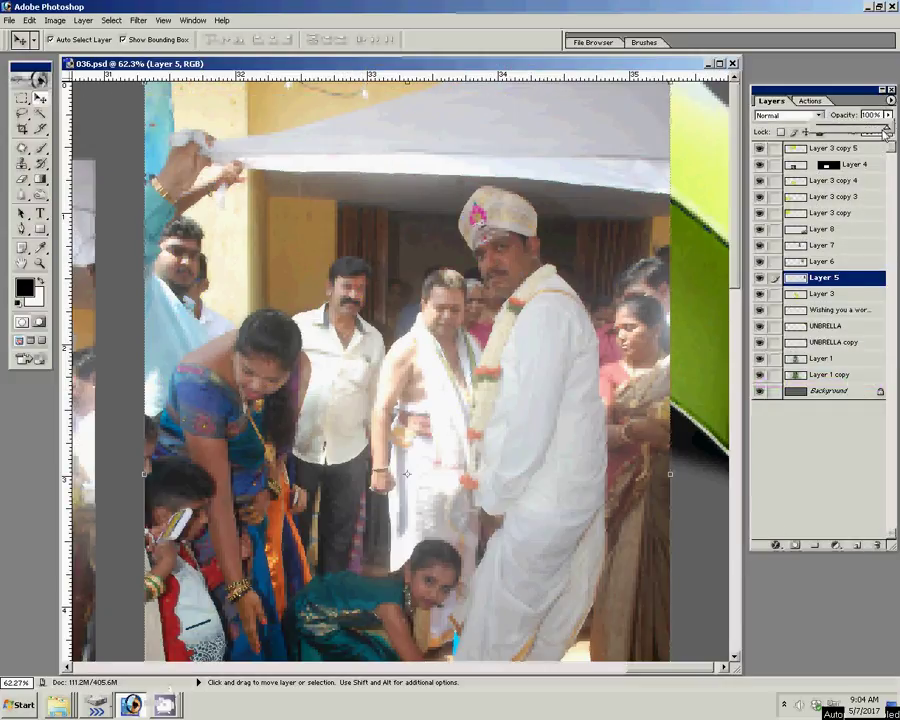
pyautogui.moveTo(886, 131); pyautogui.dragTo(853, 131)
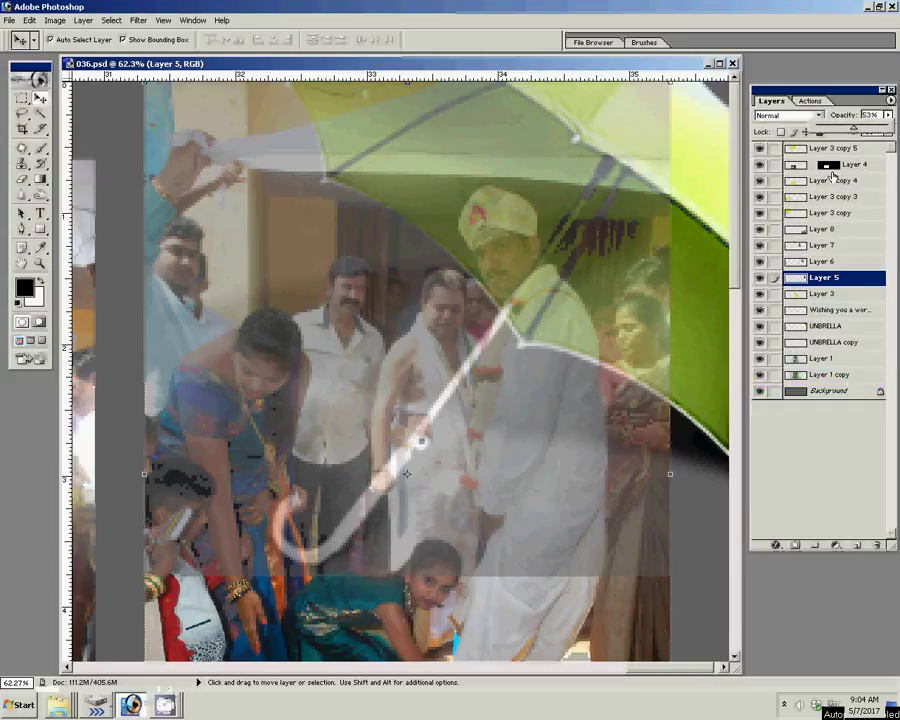
# Step: Add a layer mask to Layer 5 and paint it black over the umbrella's edge
pyautogui.click(794, 547)
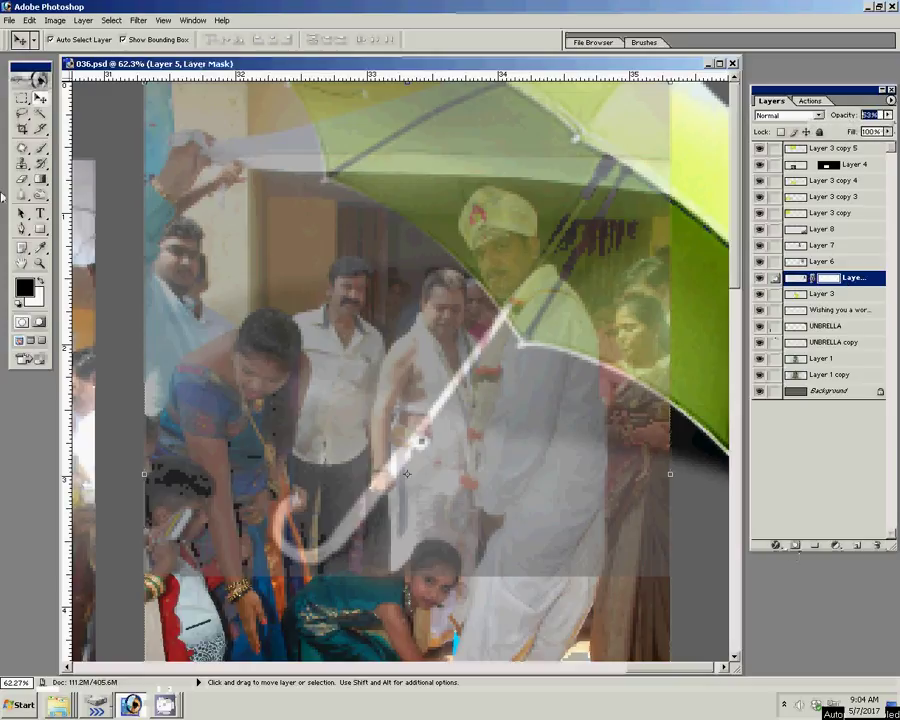
pyautogui.press('b')
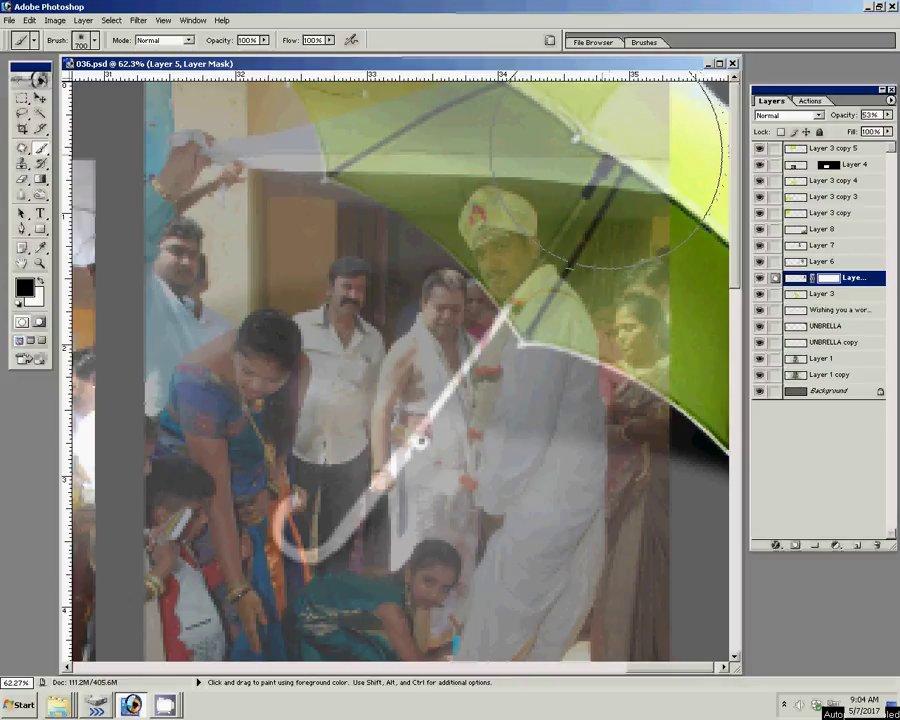
pyautogui.press('[')
pyautogui.press('[')
pyautogui.press('[')
pyautogui.press('[')
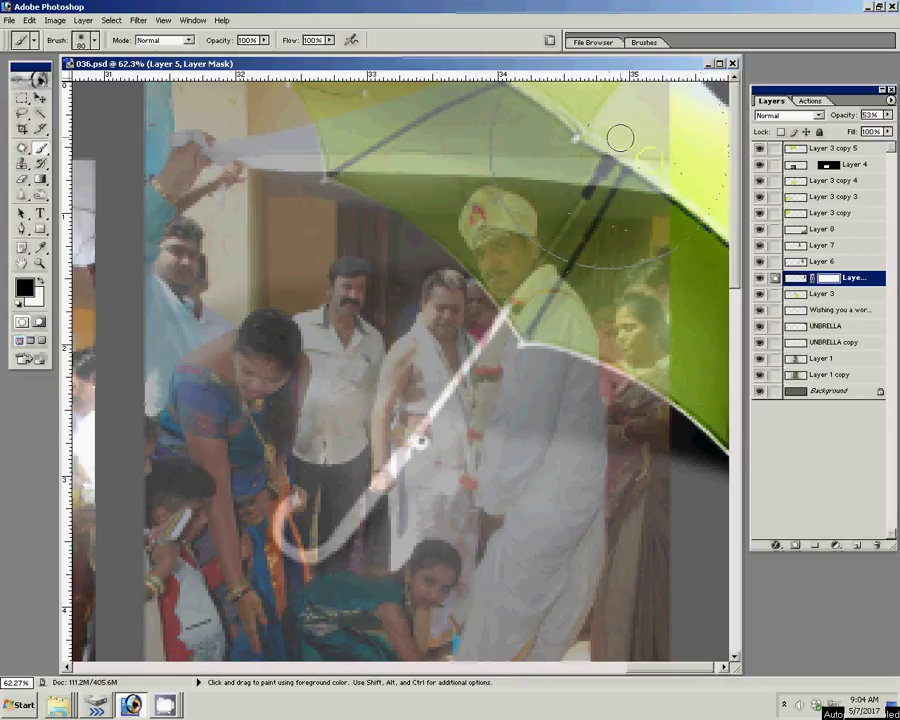
pyautogui.moveTo(533, 83); pyautogui.dragTo(671, 120)
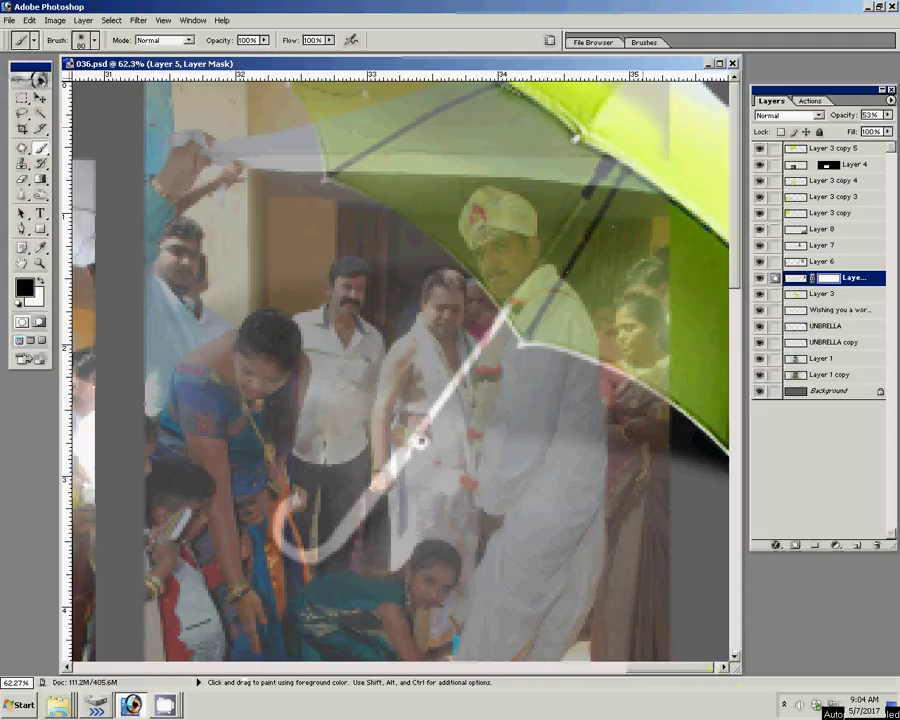
pyautogui.moveTo(680, 197); pyautogui.dragTo(557, 110)
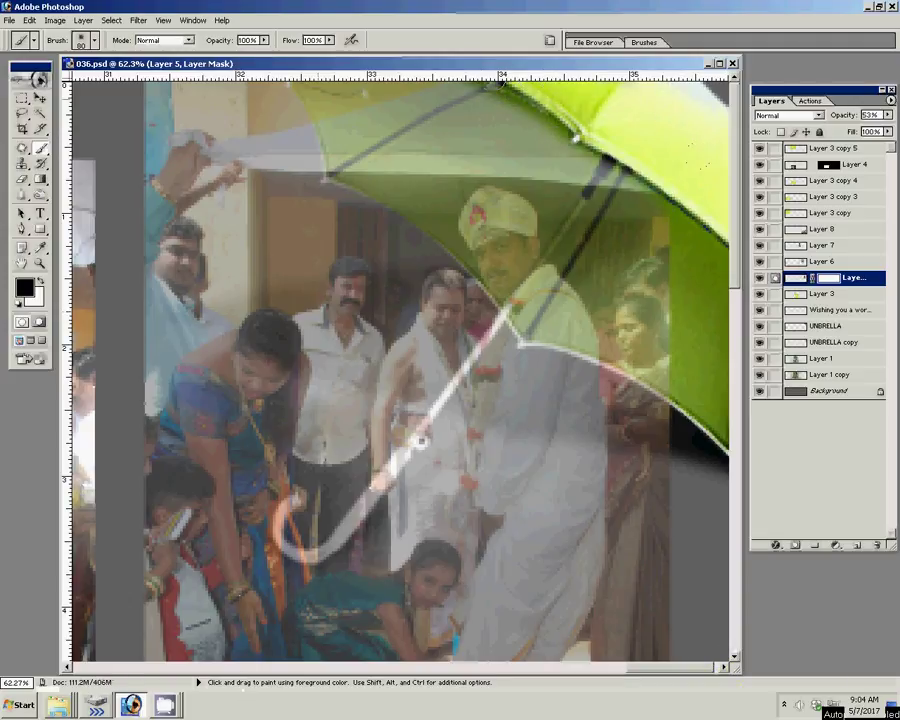
pyautogui.moveTo(318, 100); pyautogui.dragTo(440, 90)
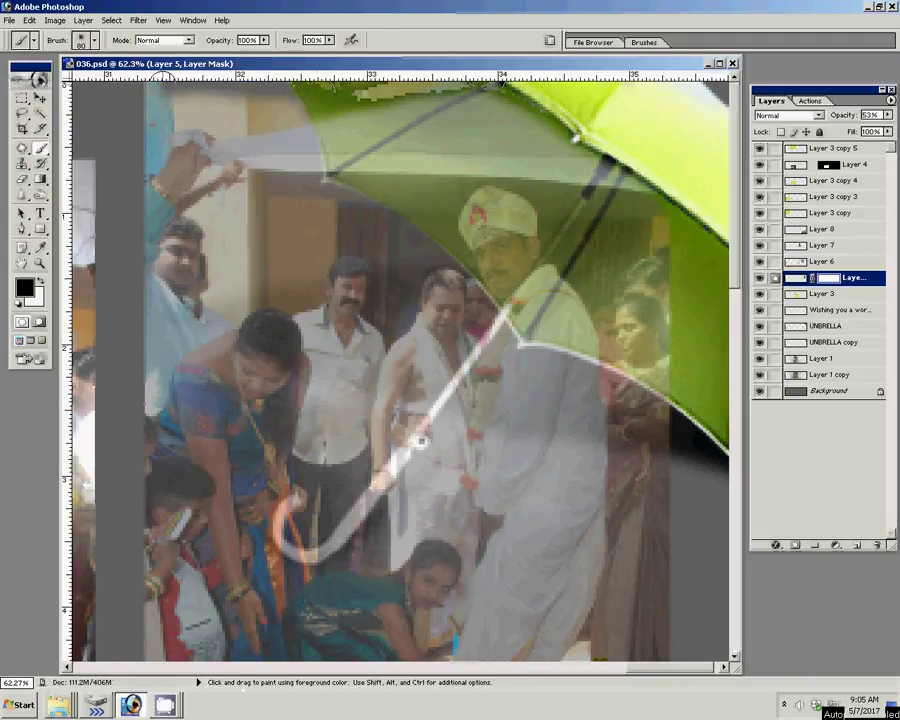
pyautogui.moveTo(290, 82); pyautogui.dragTo(152, 82)
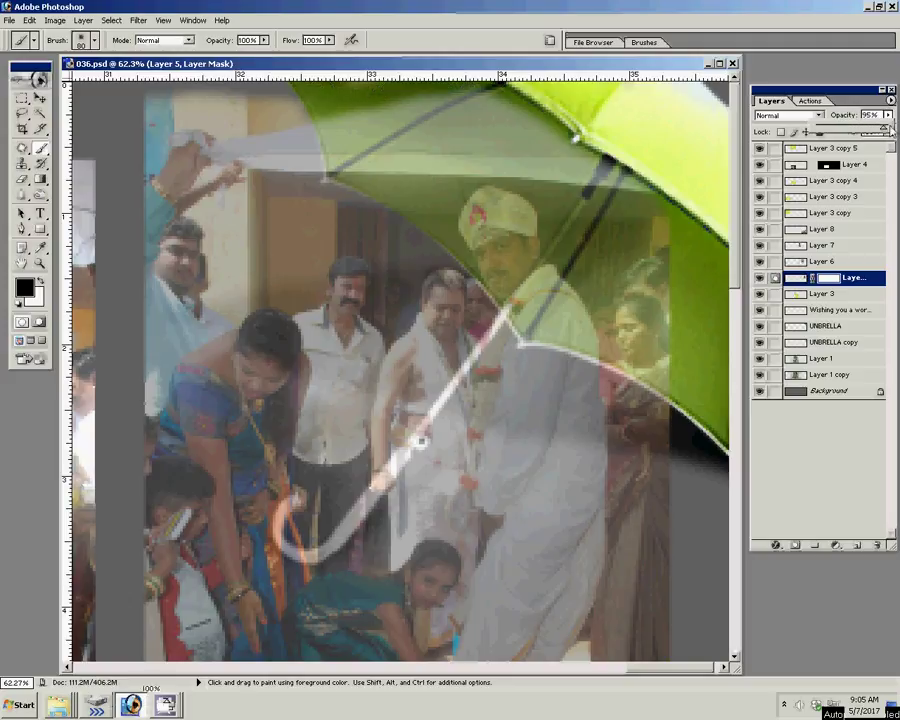
# Step: Restore Layer 5 to 100% opacity and fit the album page on screen
pyautogui.moveTo(887, 115); pyautogui.dragTo(889, 127)
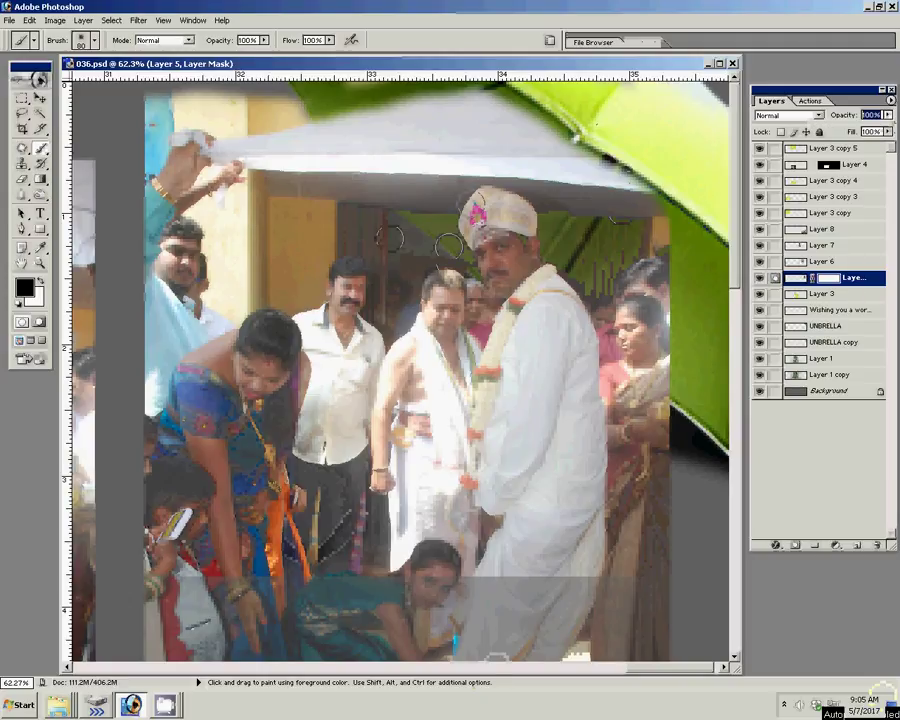
pyautogui.press('z')
pyautogui.rightClick(428, 275)
pyautogui.click(442, 281)
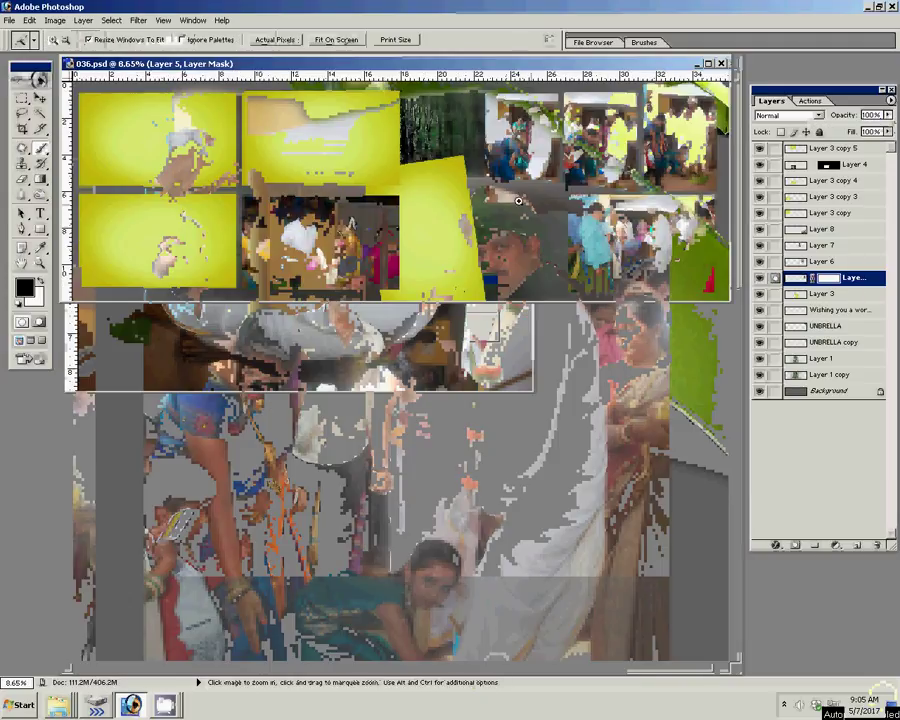
# Step: Rotate DSC_0662.JPG upright into portrait and brighten it with the Correction action
pyautogui.press('v')
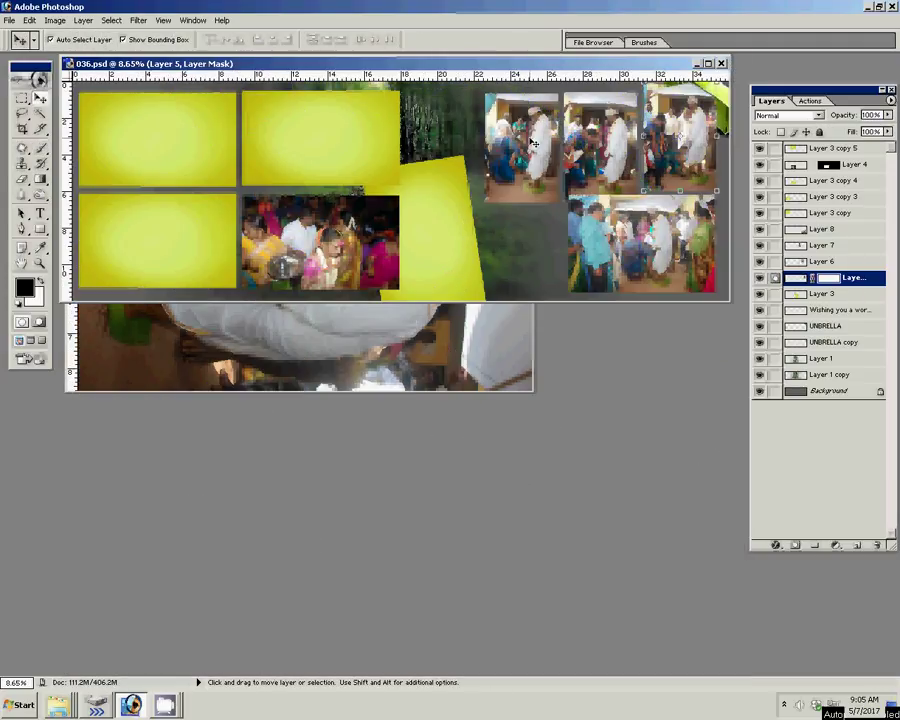
pyautogui.click(535, 145)
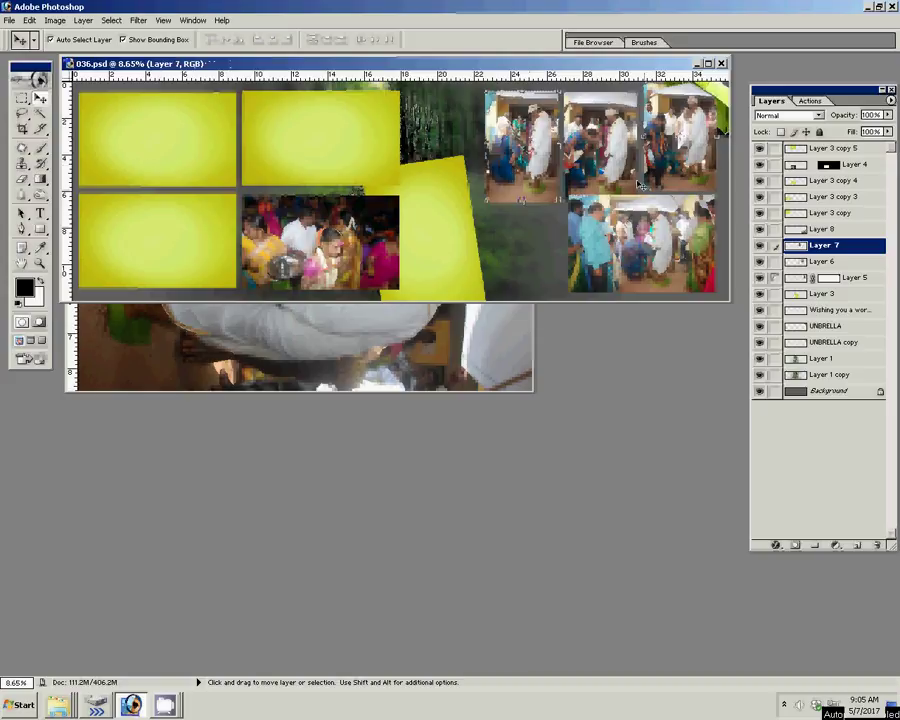
pyautogui.click(360, 352)
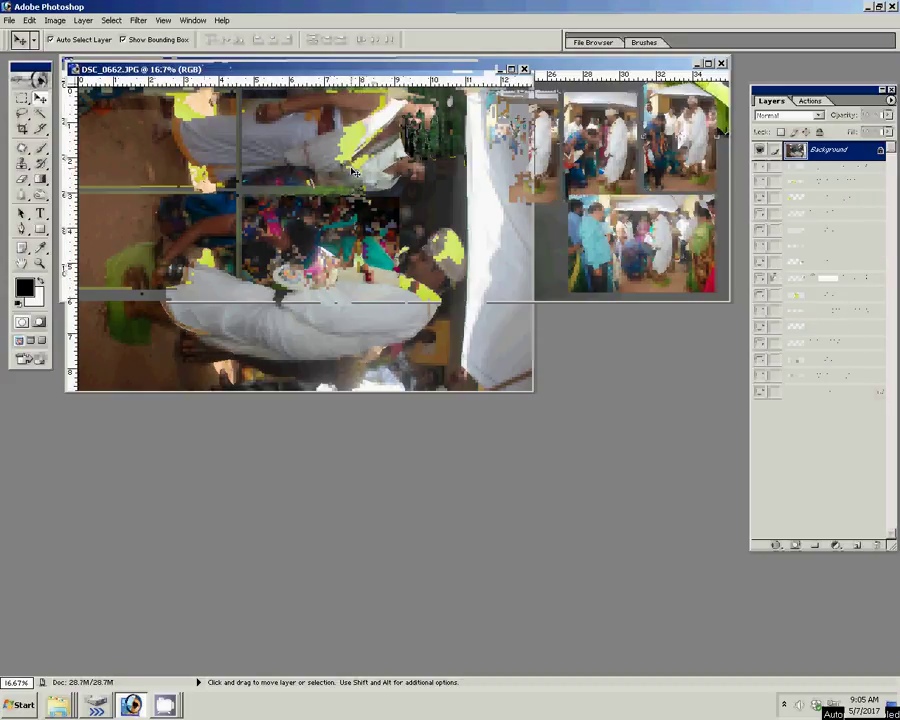
pyautogui.click(55, 20)
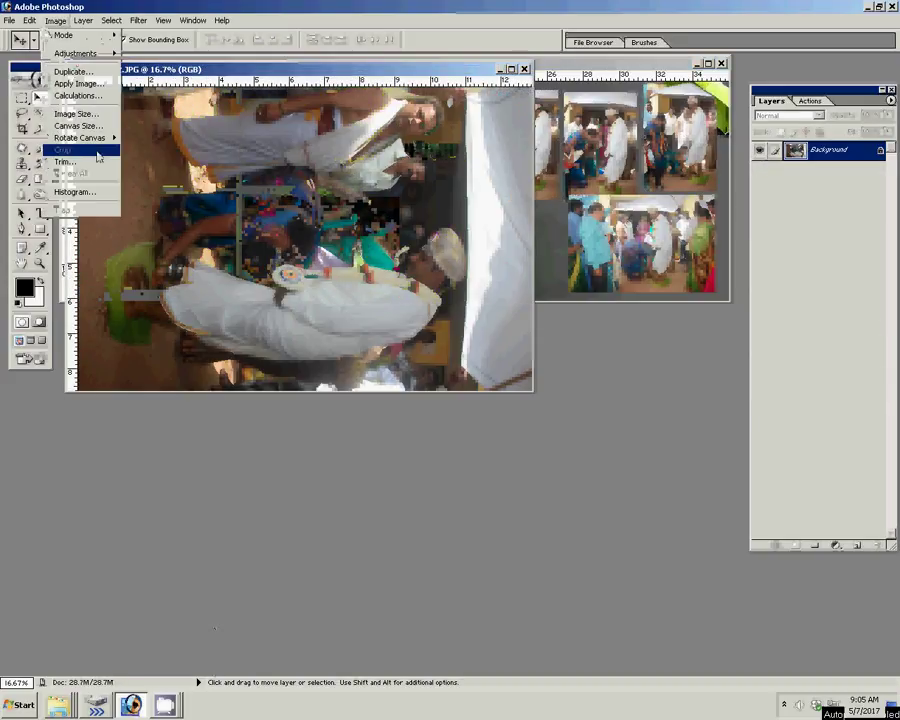
pyautogui.click(170, 148)
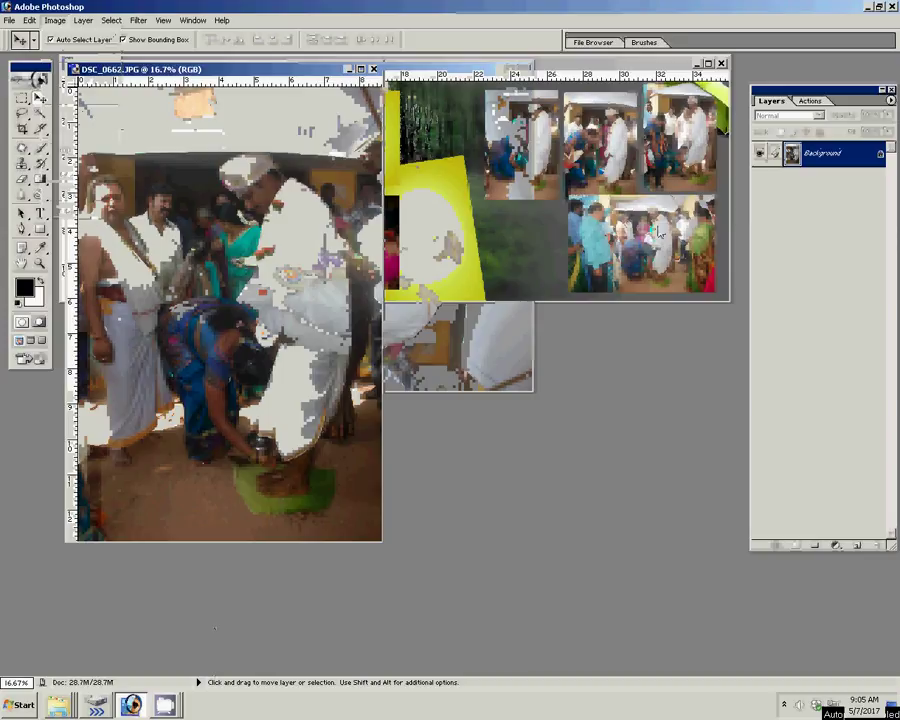
pyautogui.press('F9')
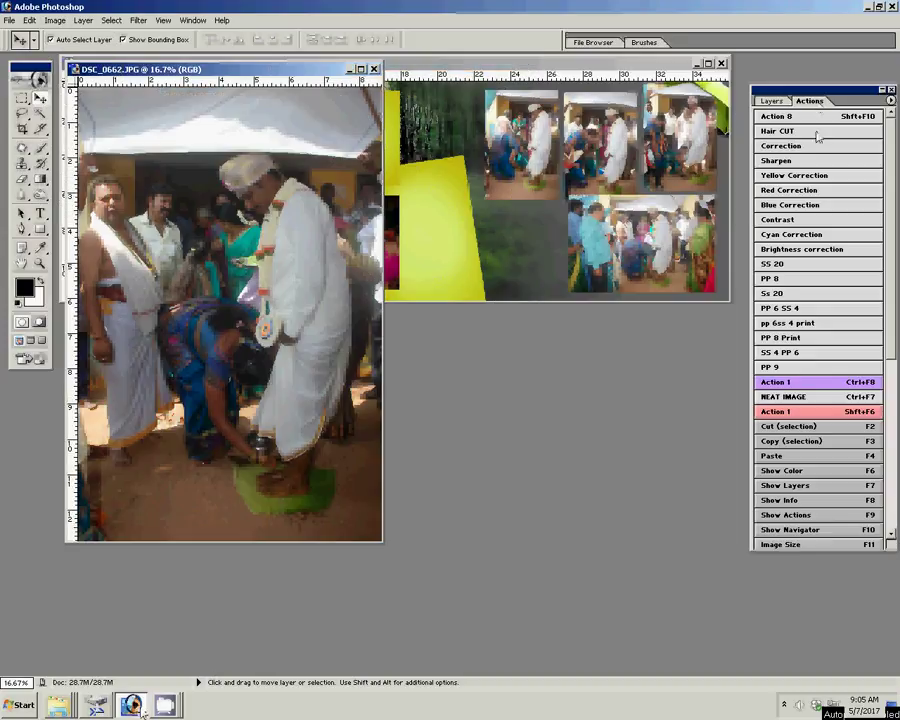
pyautogui.click(827, 146)
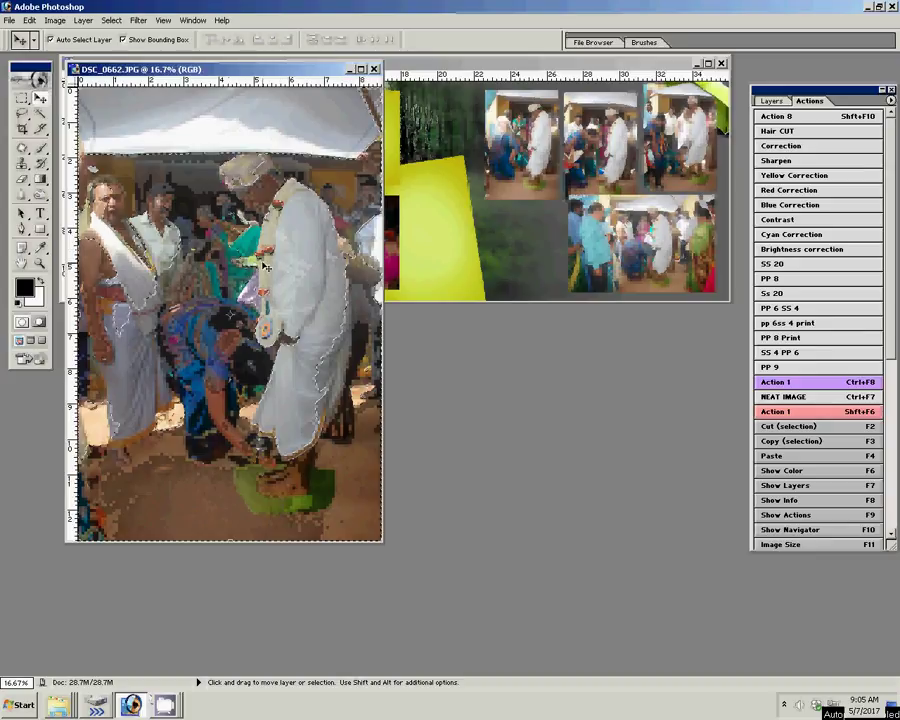
# Step: Resize DSC_0662 to 1200 pixels wide and place it on the 036.psd album page
pyautogui.press('F11')
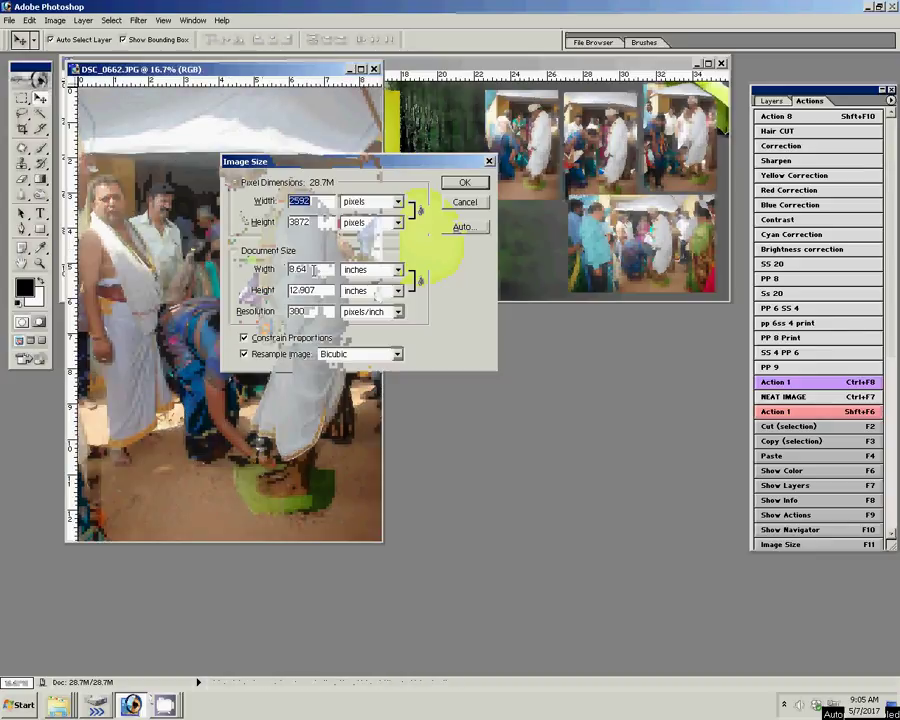
pyautogui.moveTo(313, 270); pyautogui.dragTo(277, 272)
pyautogui.write('6')
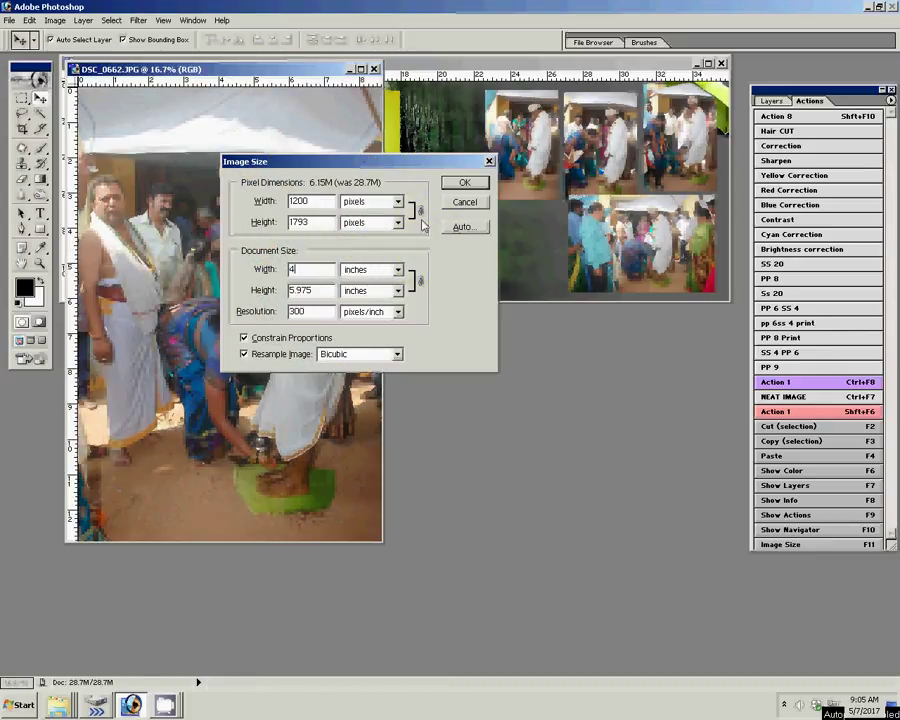
pyautogui.press('Return')
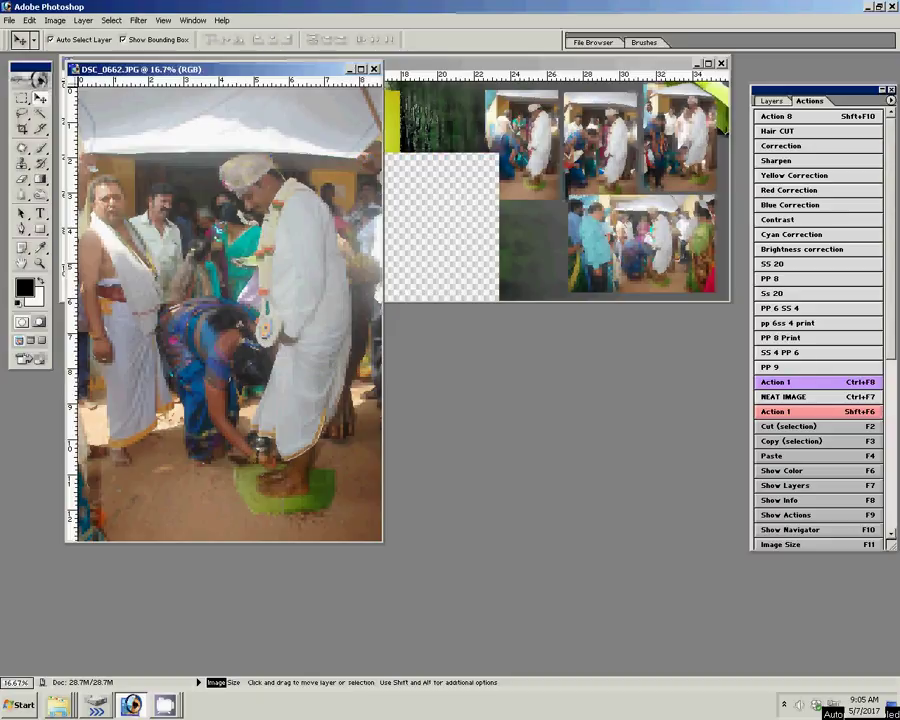
pyautogui.click(511, 231)
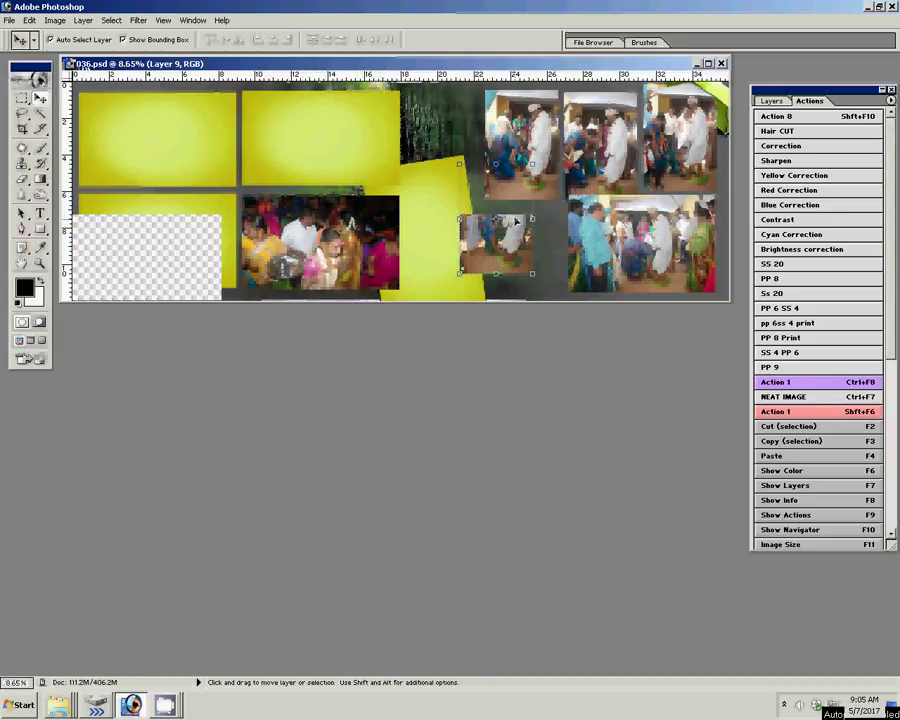
pyautogui.moveTo(511, 231); pyautogui.dragTo(541, 229)
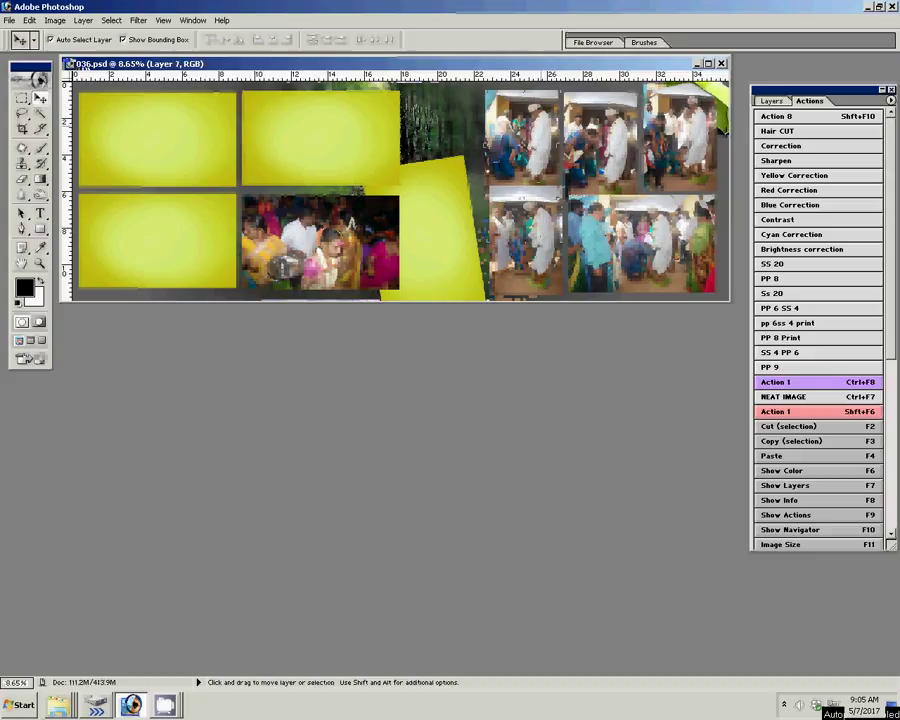
# Step: Nudge the Layer 7 photo up slightly, then close DSC_0663 and DSC_0662 without saving
pyautogui.click(530, 148)
pyautogui.moveTo(530, 148); pyautogui.dragTo(530, 136)
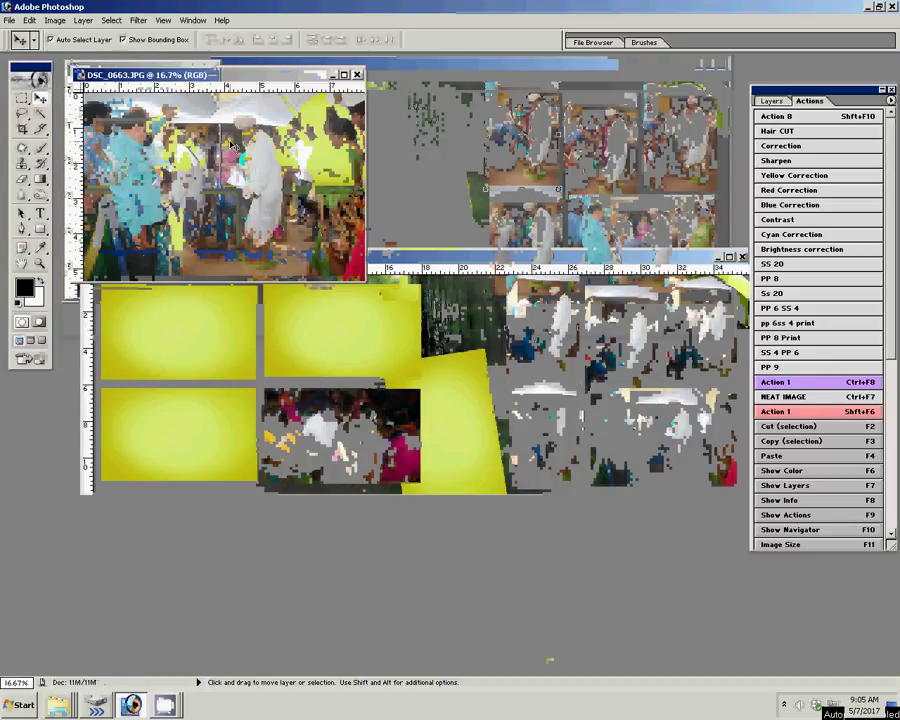
pyautogui.click(357, 75)
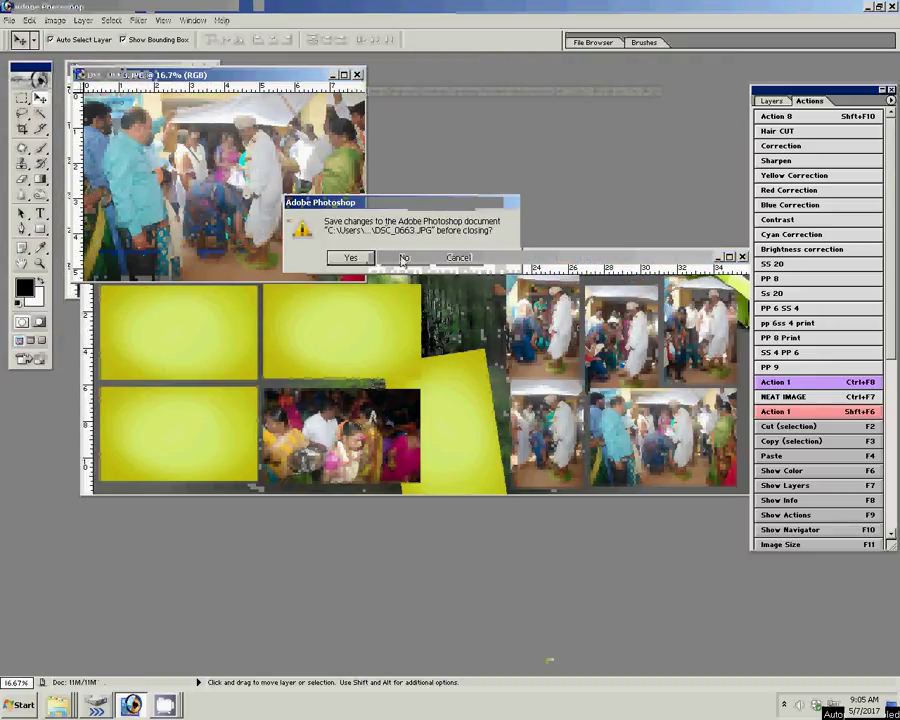
pyautogui.click(404, 259)
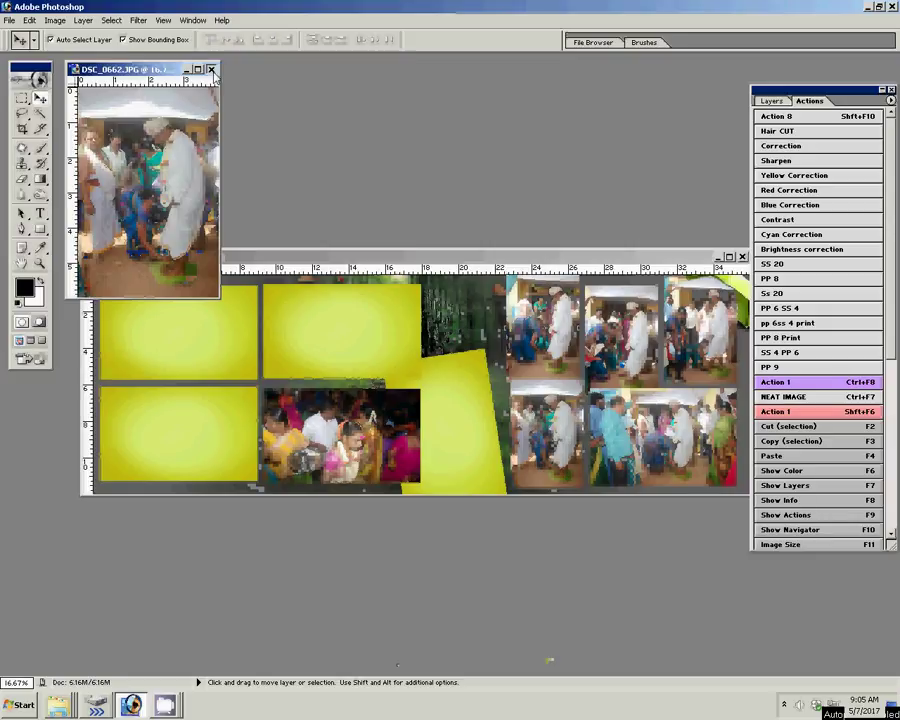
pyautogui.click(396, 259)
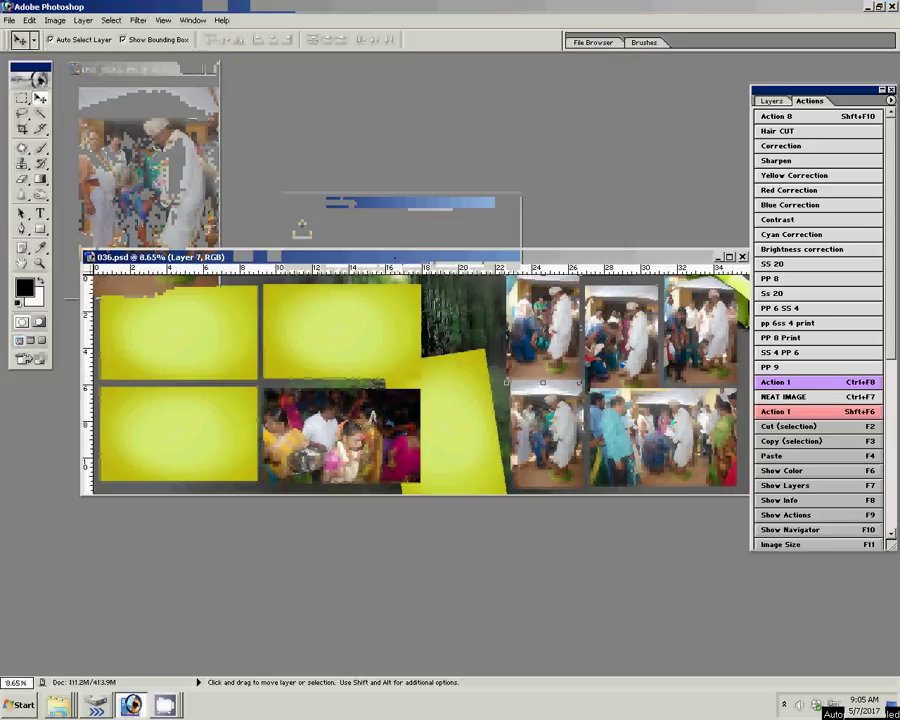
pyautogui.click(57, 705)
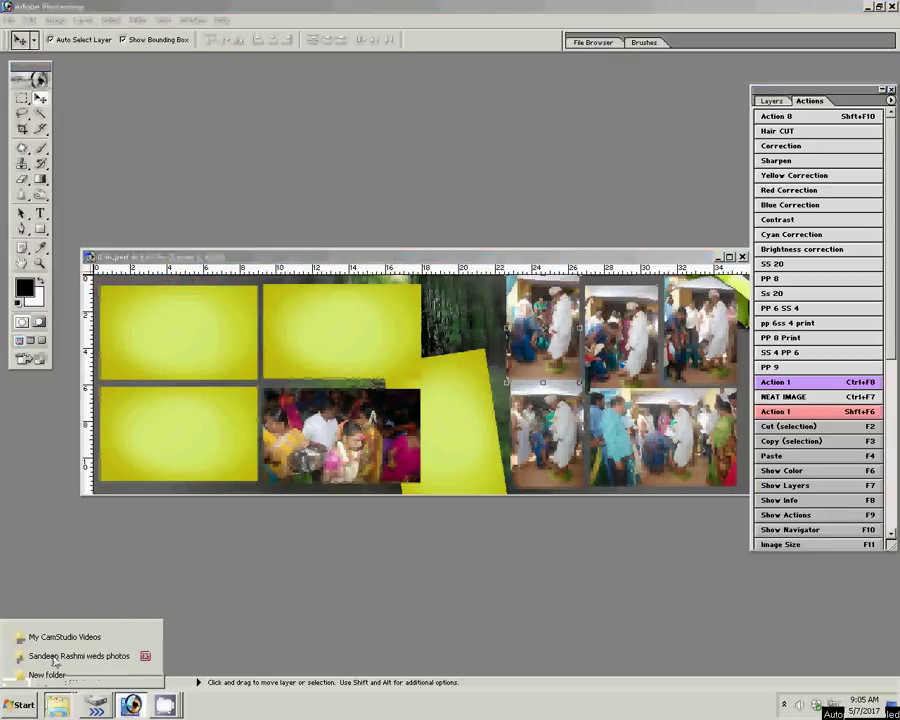
# Step: Browse the sss d subfolder of the wedding photos folder, then go back
pyautogui.click(60, 656)
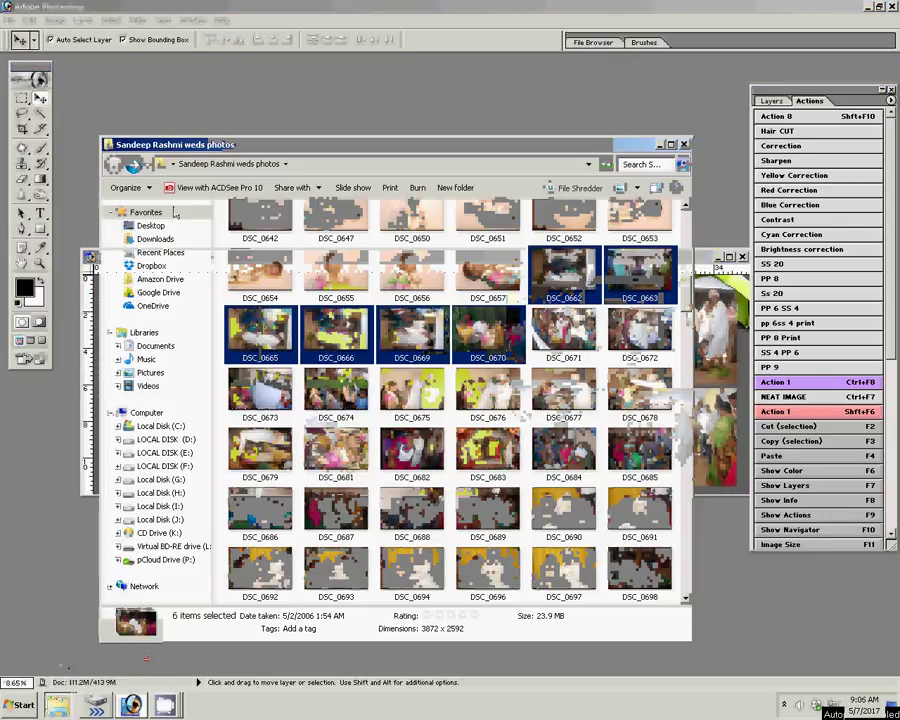
pyautogui.click(145, 189)
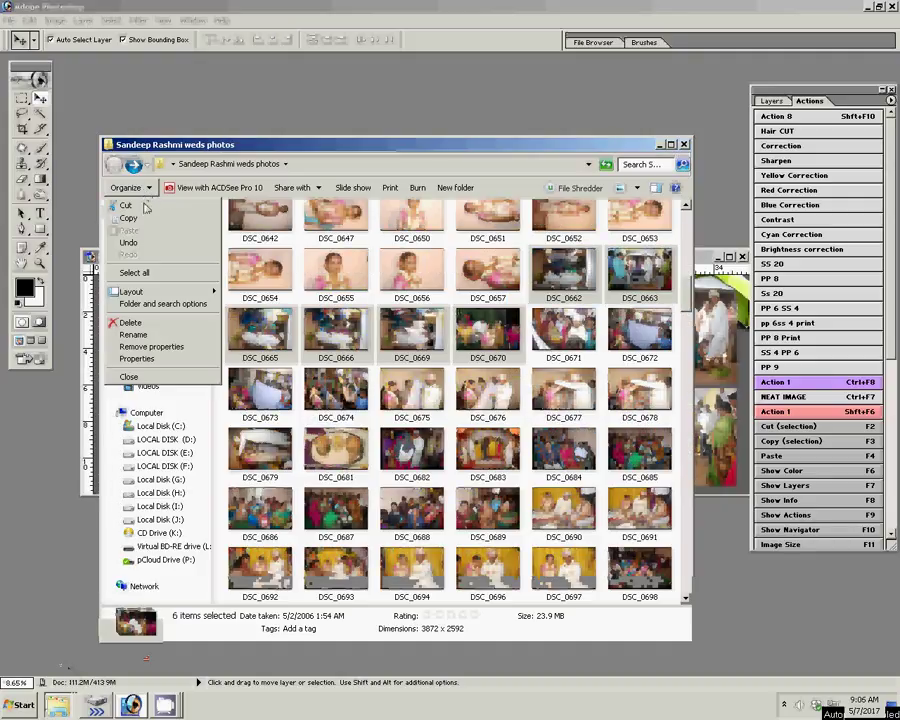
pyautogui.click(541, 354)
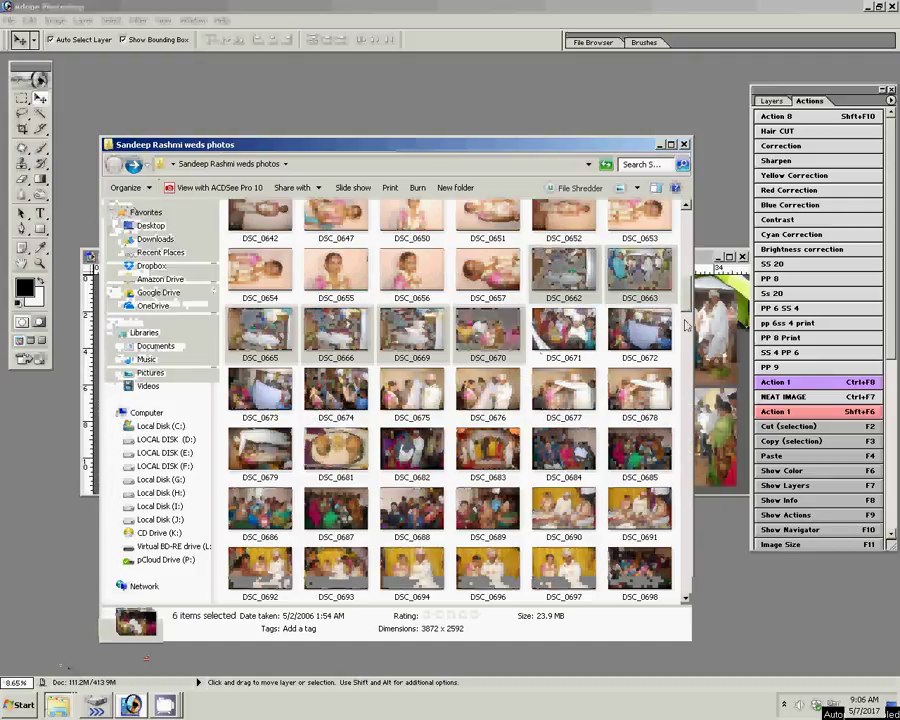
pyautogui.moveTo(684, 323); pyautogui.dragTo(659, 241)
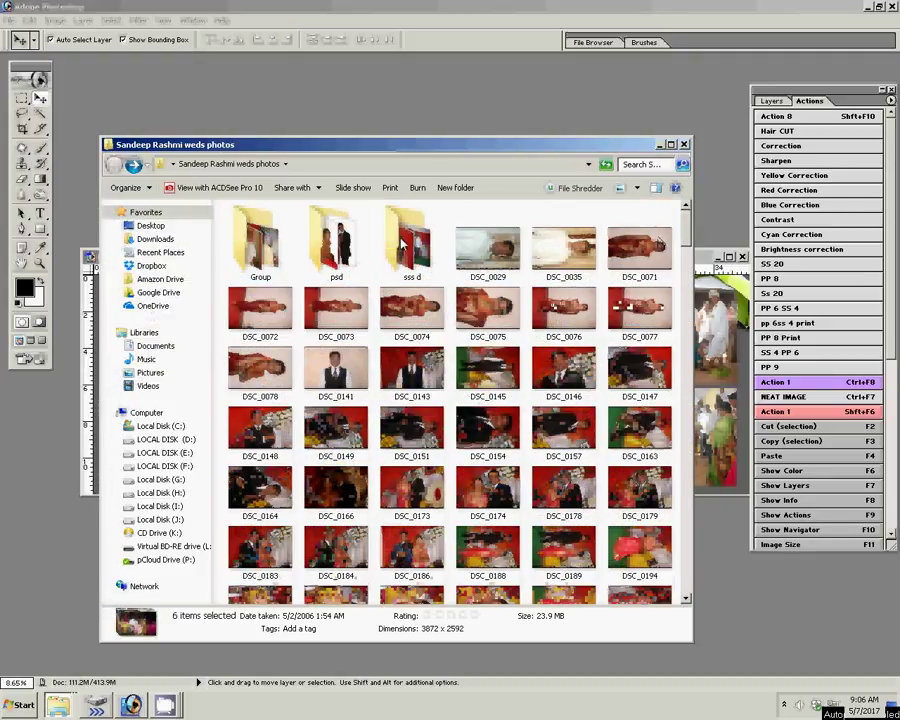
pyautogui.doubleClick(403, 243)
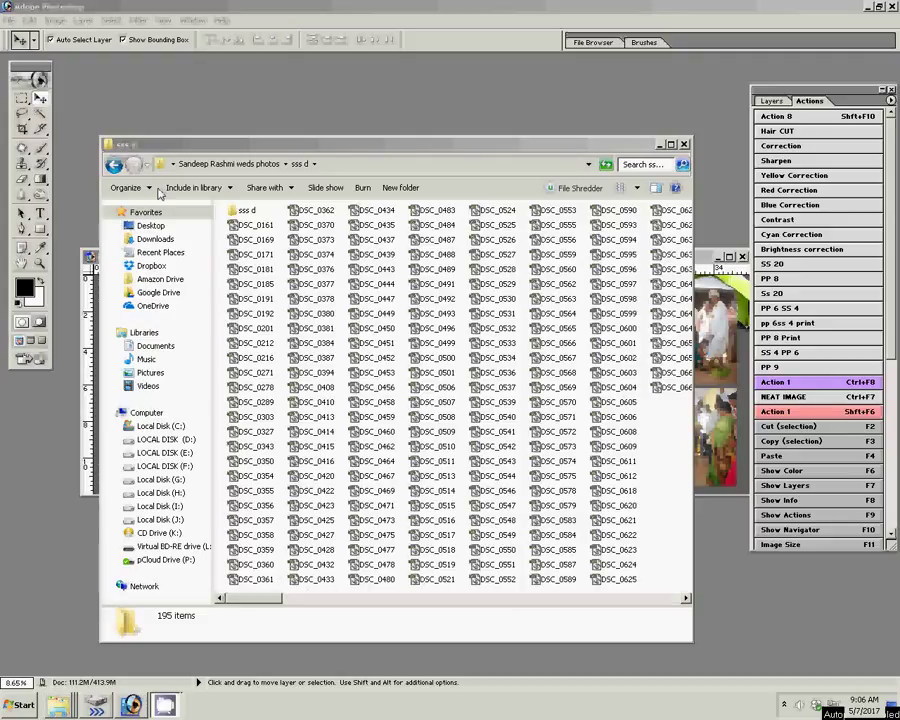
pyautogui.press('BackSpace')
# Step: Return to Photoshop and select the tilted yellow frame's layer on 036.psd
pyautogui.hotkey('alt', 'Tab')
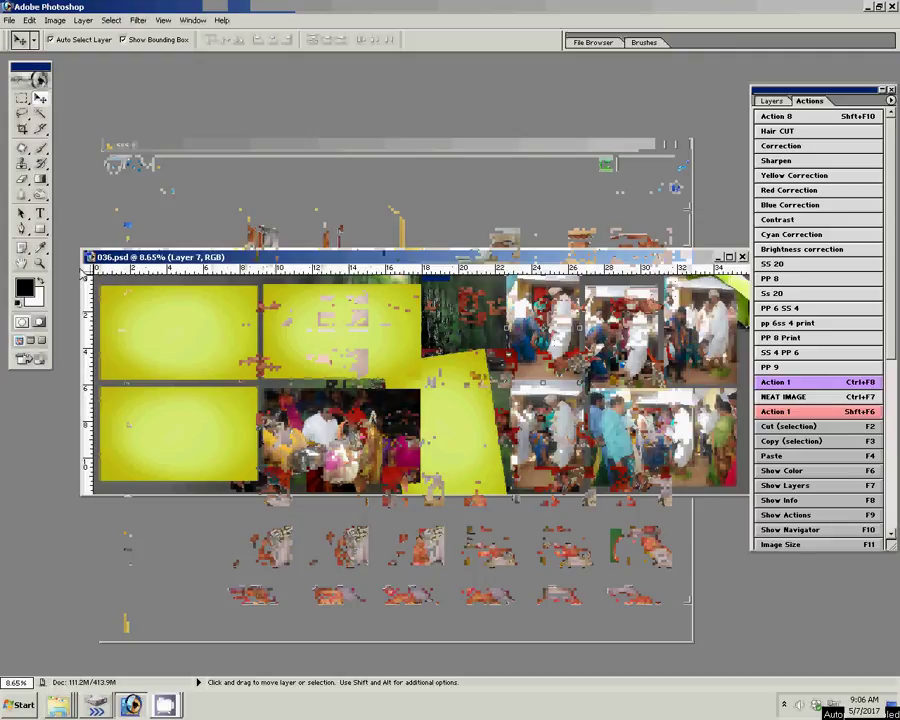
pyautogui.click(455, 381)
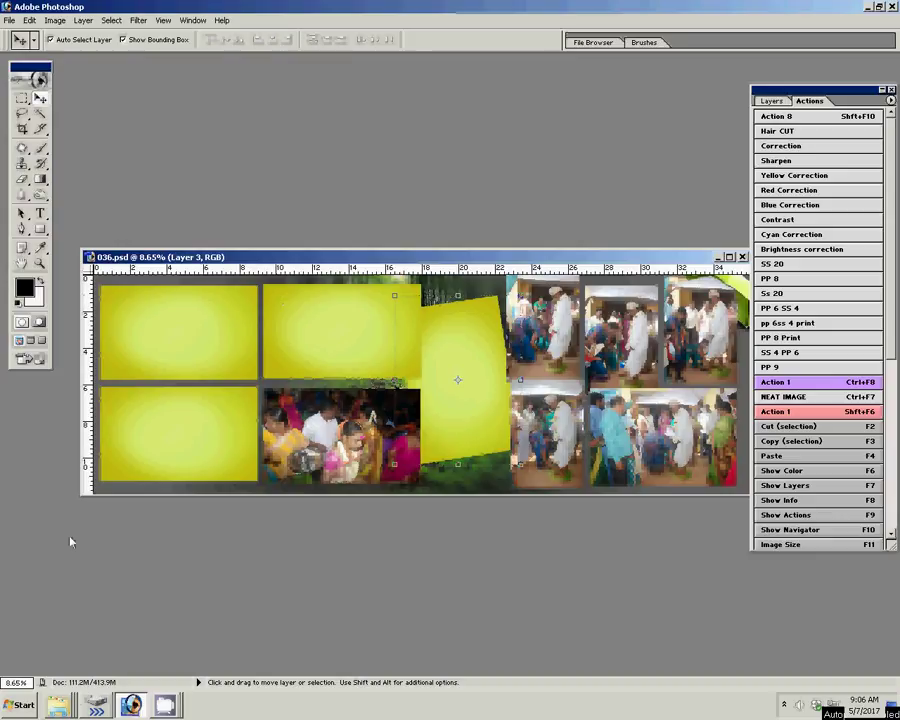
pyautogui.rightClick(57, 705)
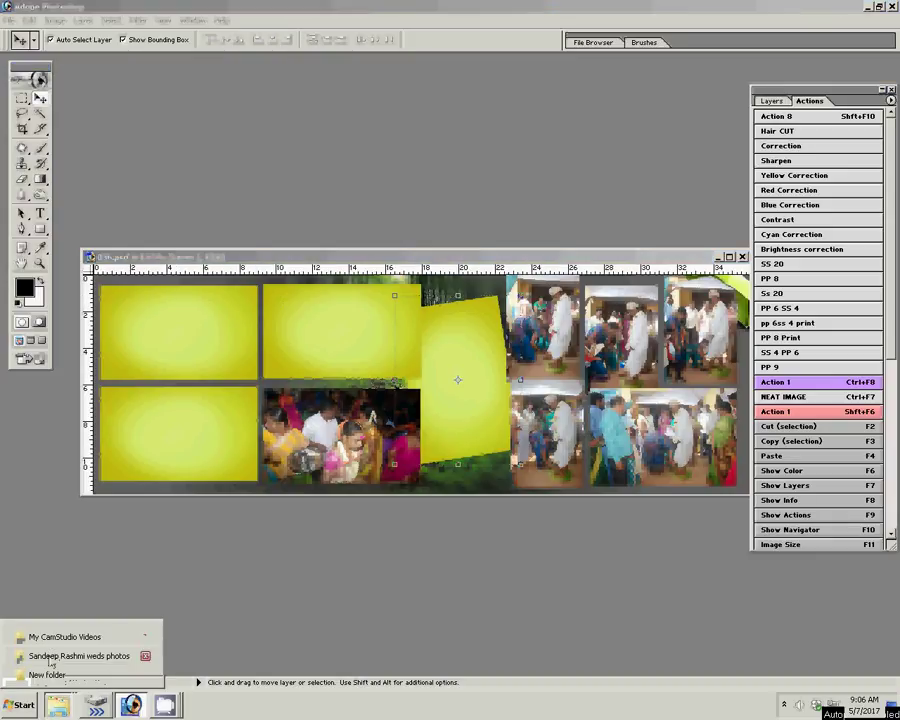
# Step: Find DSC_0650.JPG in the wedding photos folder and open it in Photoshop
pyautogui.click(38, 655)
pyautogui.scroll(-5, 605, 490)
pyautogui.scroll(-5, 620, 456)
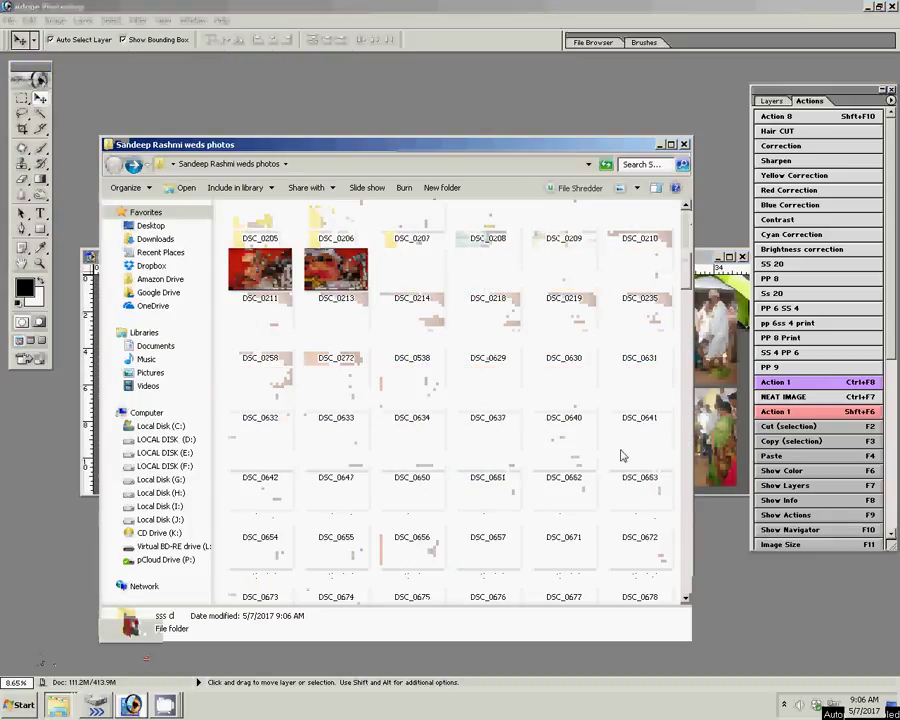
pyautogui.scroll(-3, 620, 455)
pyautogui.scroll(-3, 620, 456)
pyautogui.moveTo(640, 400)
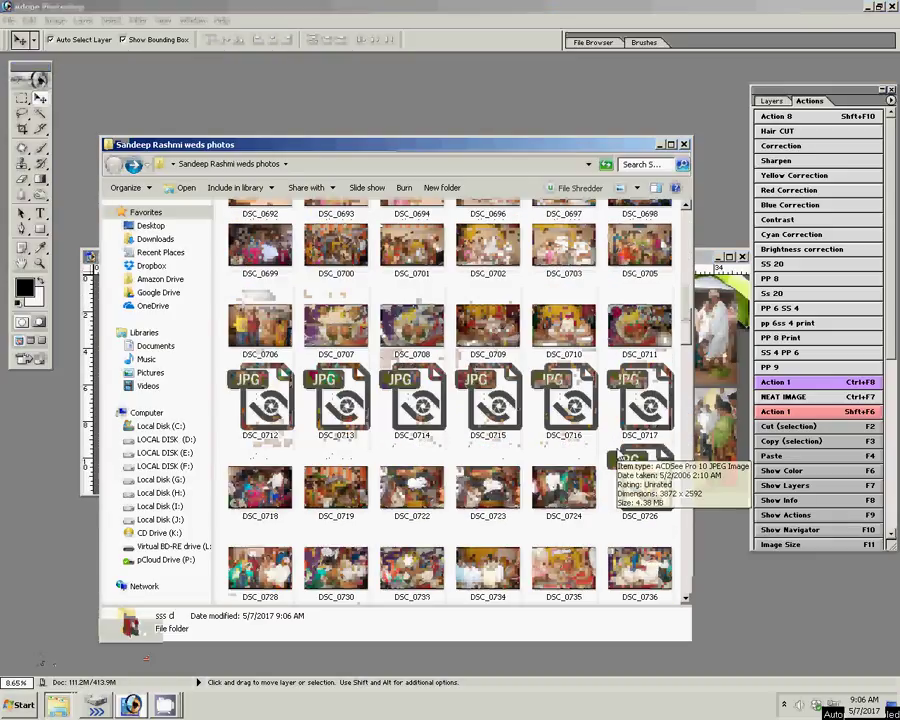
pyautogui.scroll(-3, 620, 456)
pyautogui.scroll(3, 620, 456)
pyautogui.scroll(5, 620, 456)
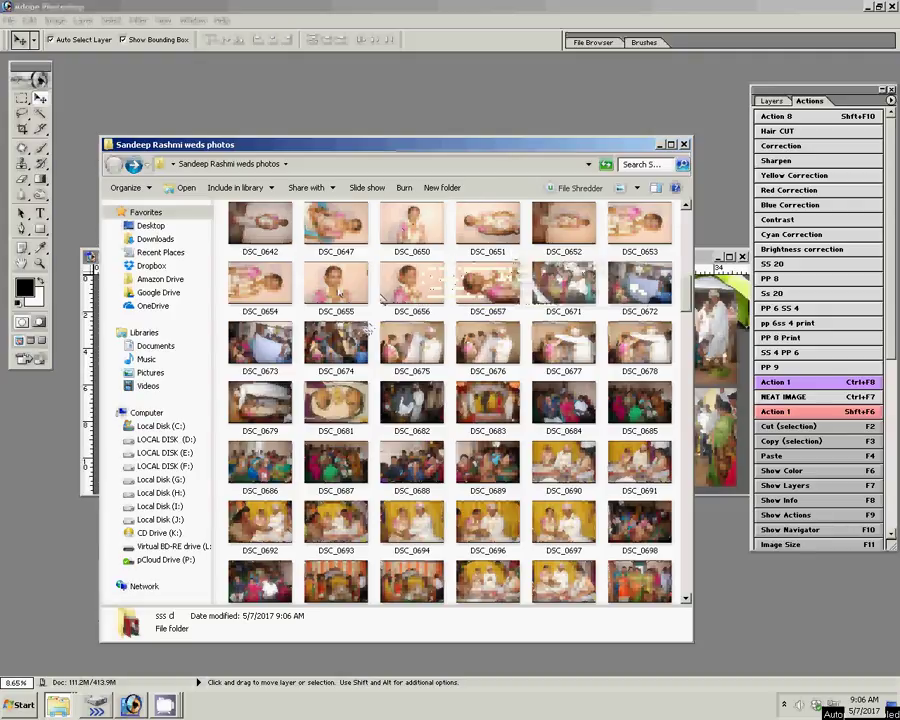
pyautogui.click(413, 237)
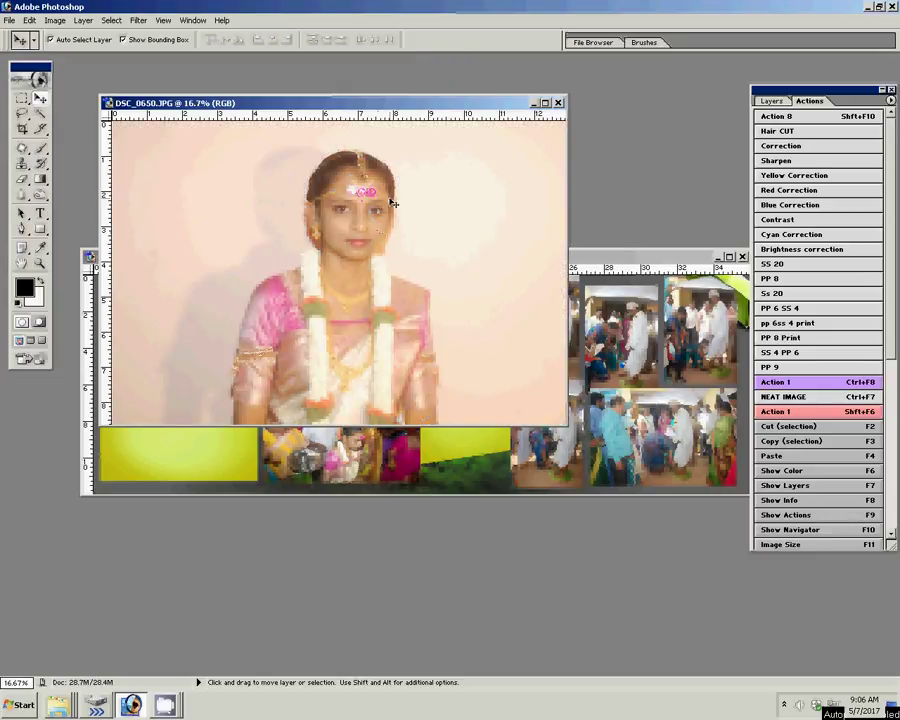
# Step: Set the DSC_0650 document width to 6 inches and zoom in on the face
pyautogui.press('F11')
pyautogui.doubleClick(315, 272)
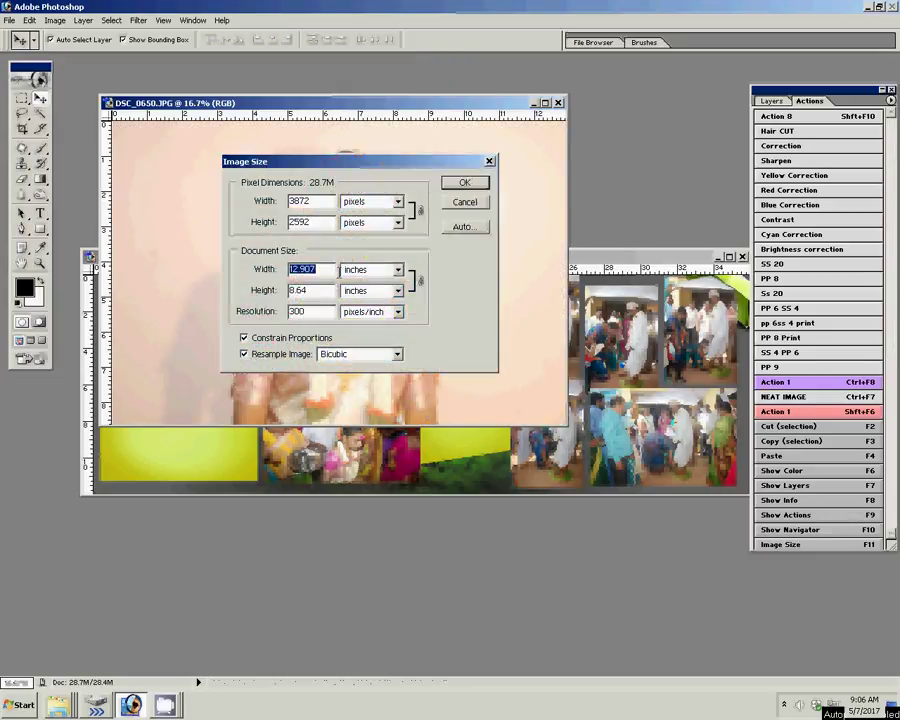
pyautogui.write('6')
pyautogui.click(464, 183)
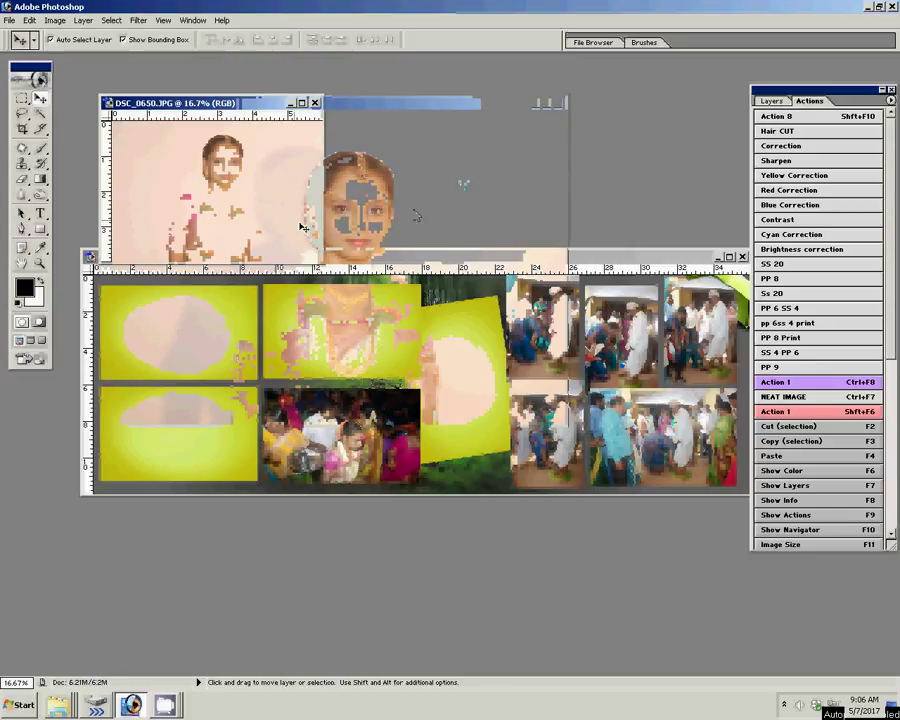
pyautogui.press('z')
pyautogui.moveTo(181, 137); pyautogui.dragTo(272, 211)
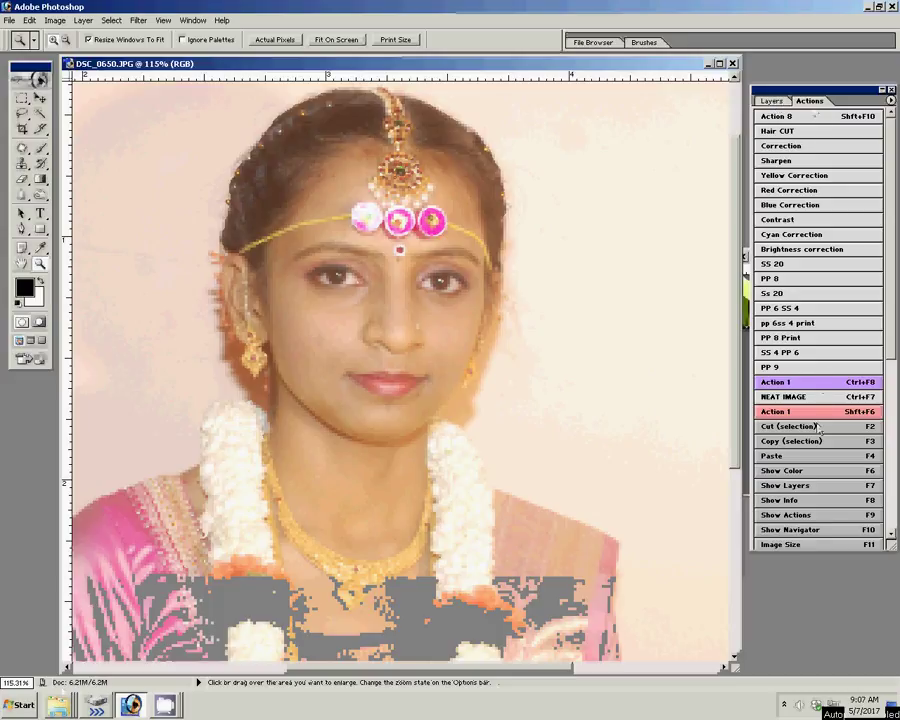
# Step: Apply Reduce Noise to DSC_0650, copy it, and close it without saving
pyautogui.hotkey('ctrl', 'F7')
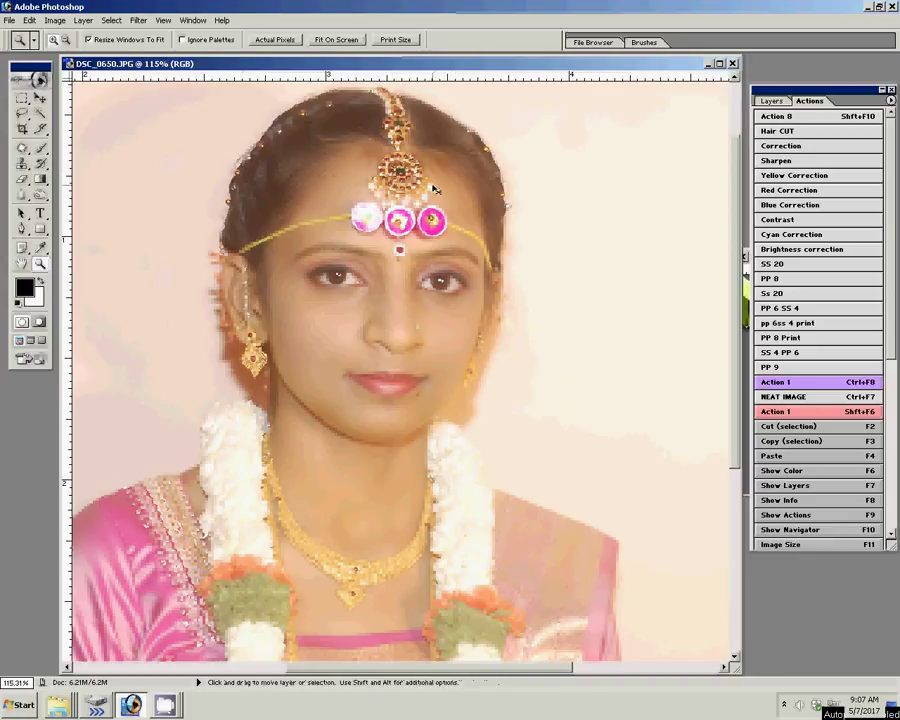
pyautogui.hotkey('ctrl', 'F8')
pyautogui.click(732, 63)
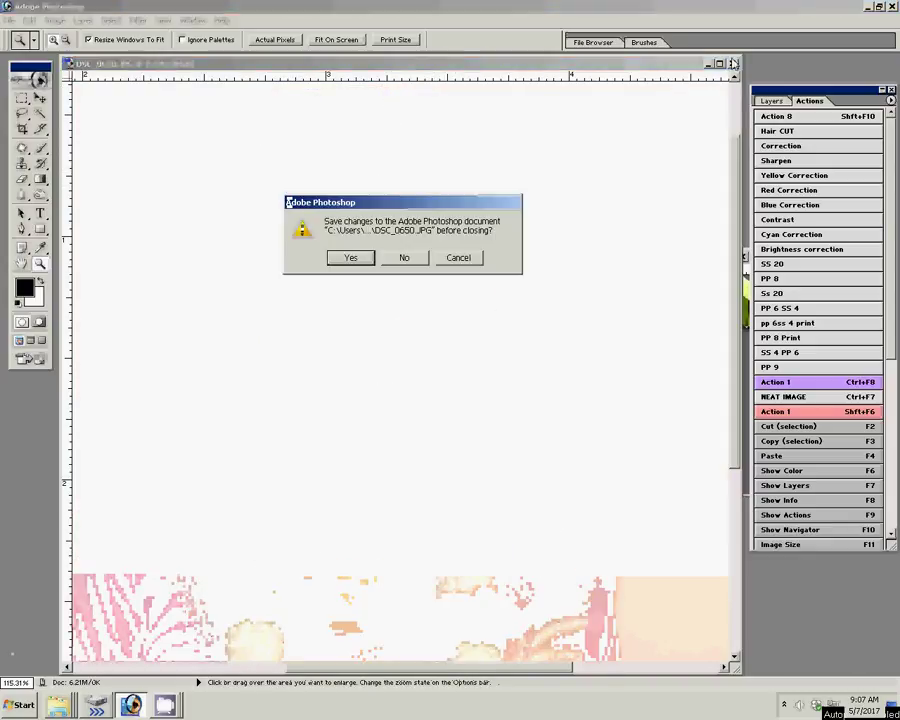
pyautogui.click(404, 256)
# Step: Paste the portrait into the tilted yellow frame as Layer 10, enlarged to 228.2%
pyautogui.press('v')
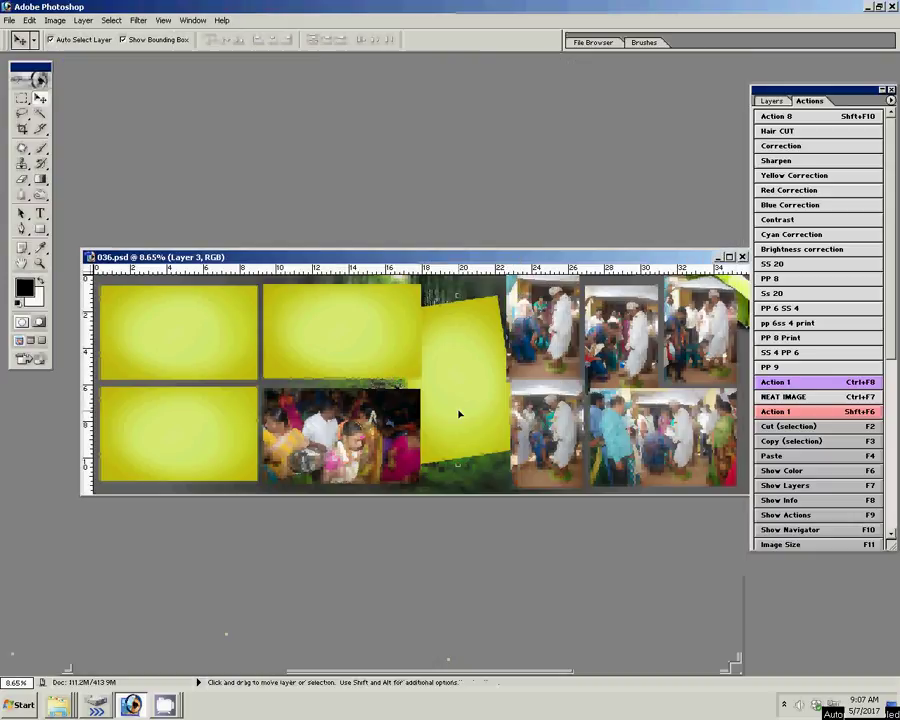
pyautogui.press('w')
pyautogui.click(482, 344)
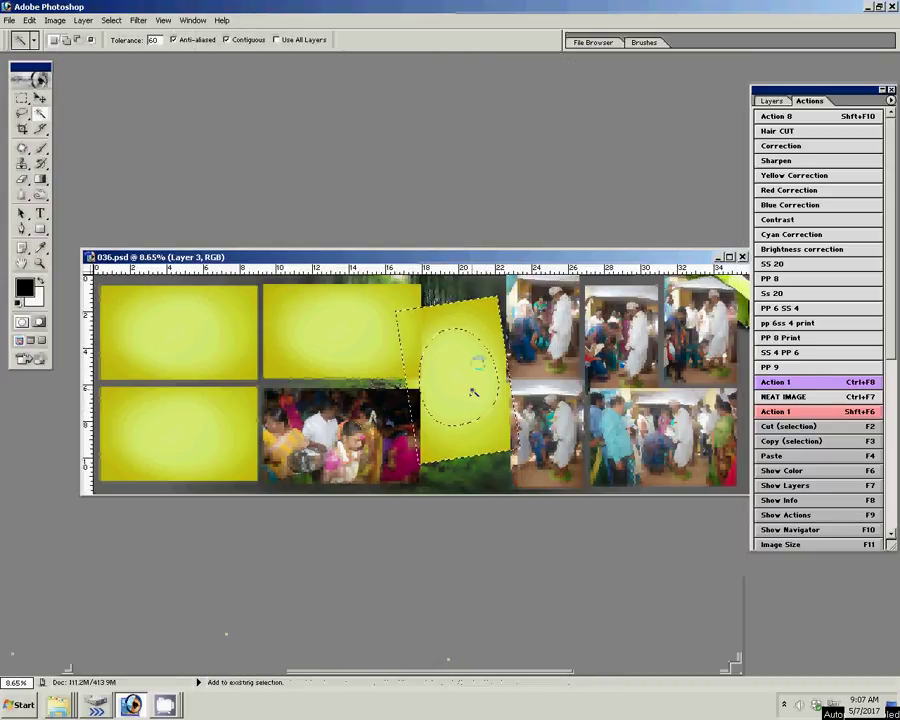
pyautogui.keyDown('shift'); pyautogui.click(472, 387); pyautogui.keyUp('shift')
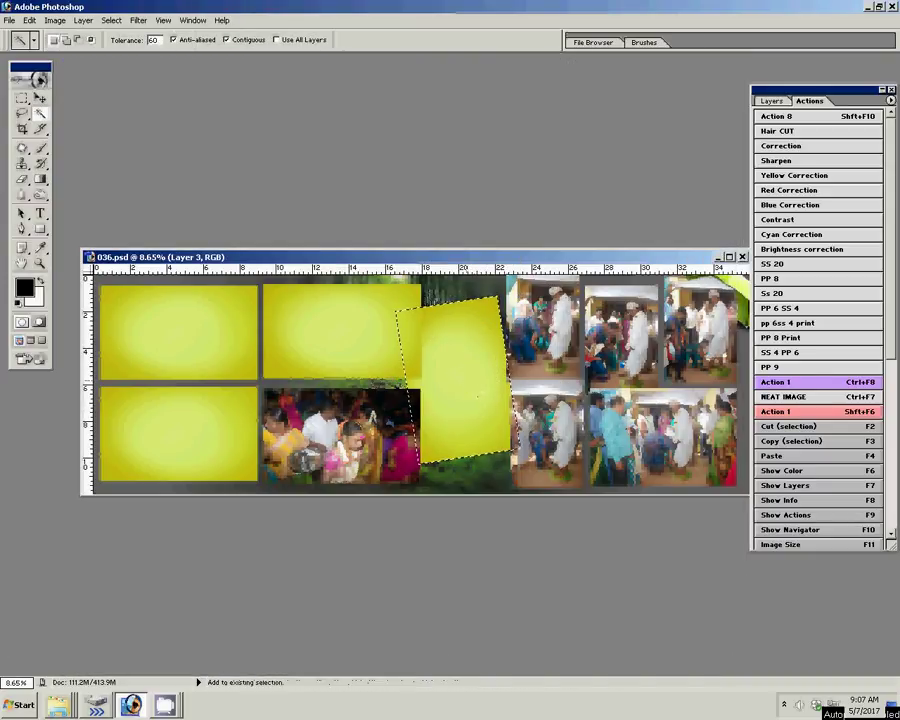
pyautogui.hotkey('ctrl', 'shift', 'v')
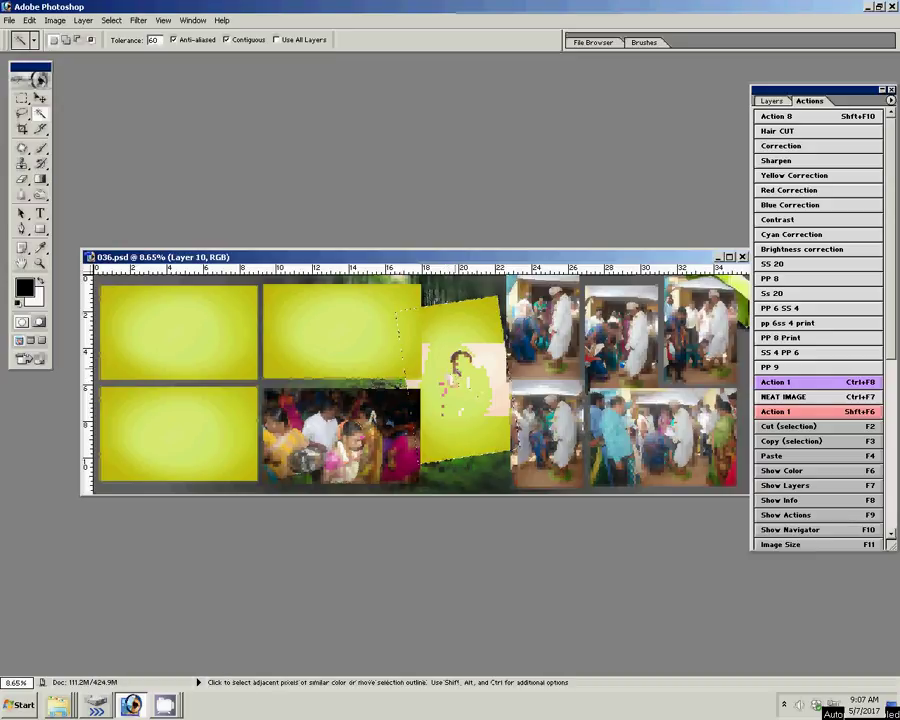
pyautogui.press('v')
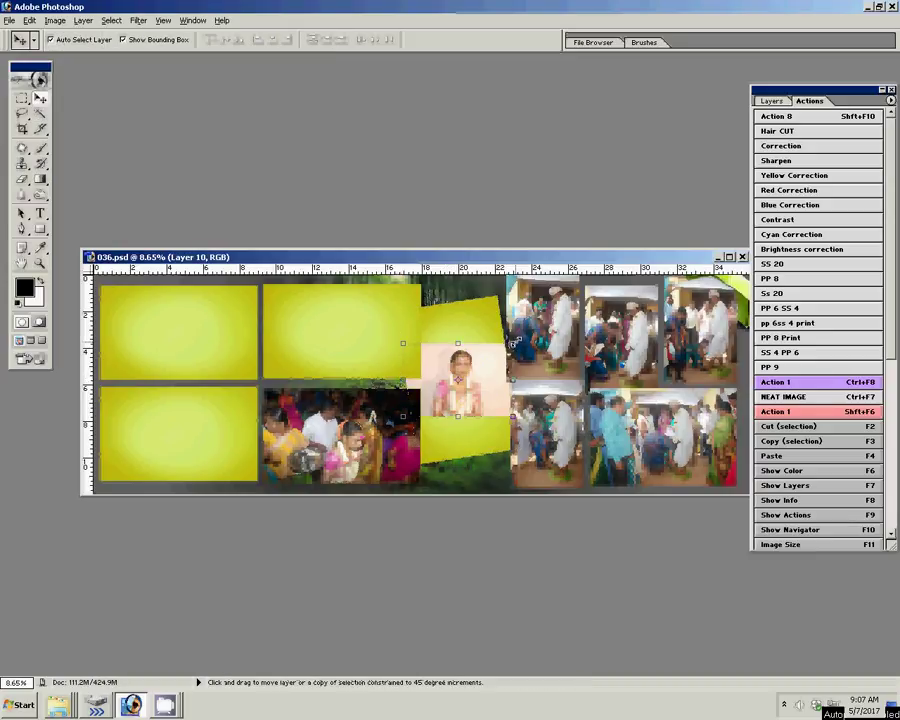
pyautogui.hotkey('ctrl', 't')
pyautogui.moveTo(515, 340); pyautogui.dragTo(583, 296)
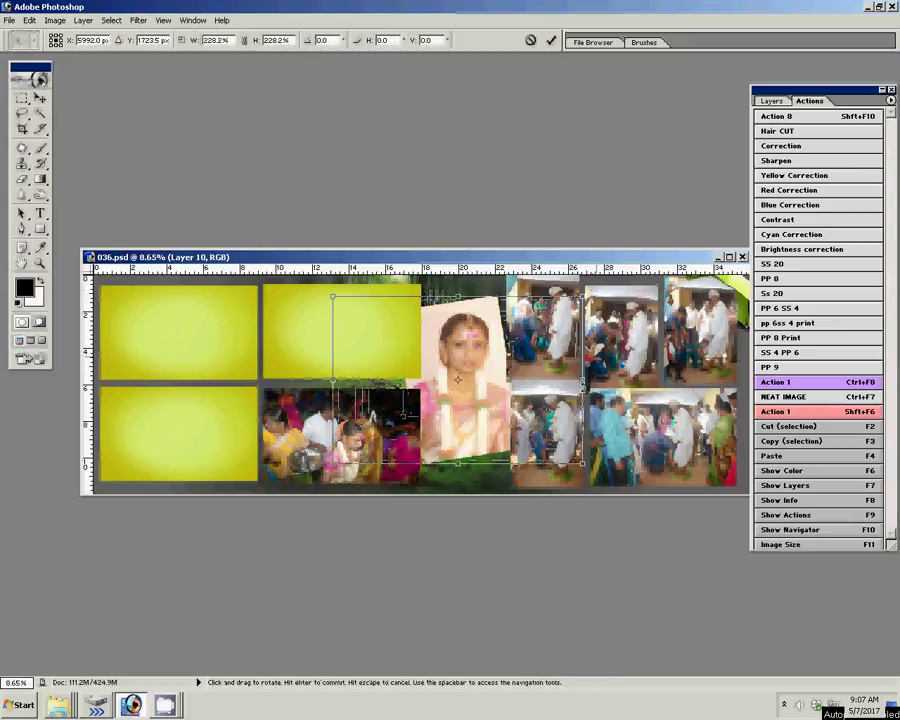
pyautogui.click(550, 40)
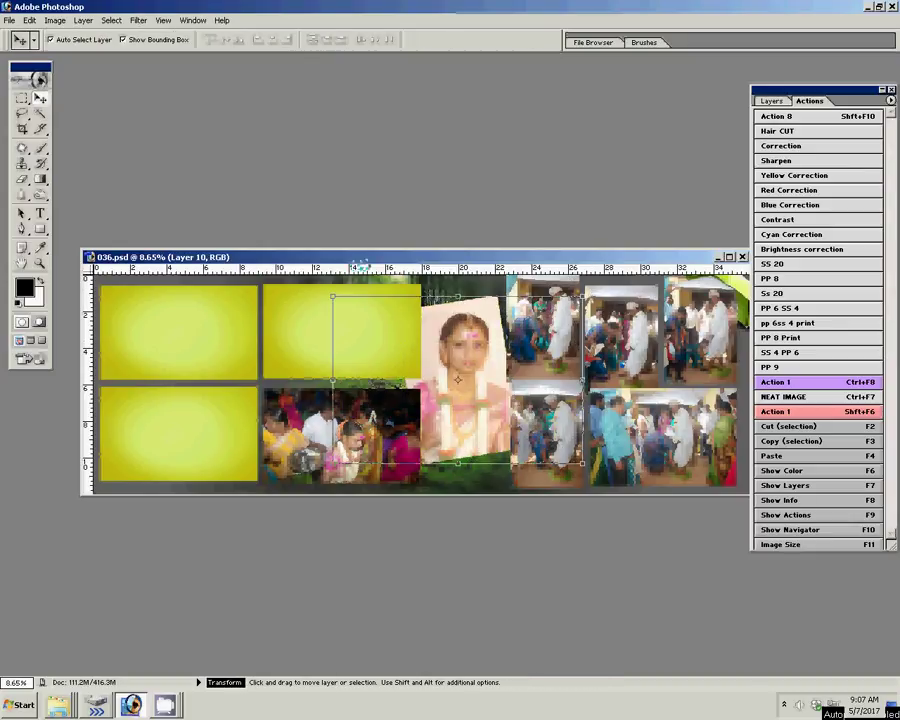
pyautogui.click(58, 705)
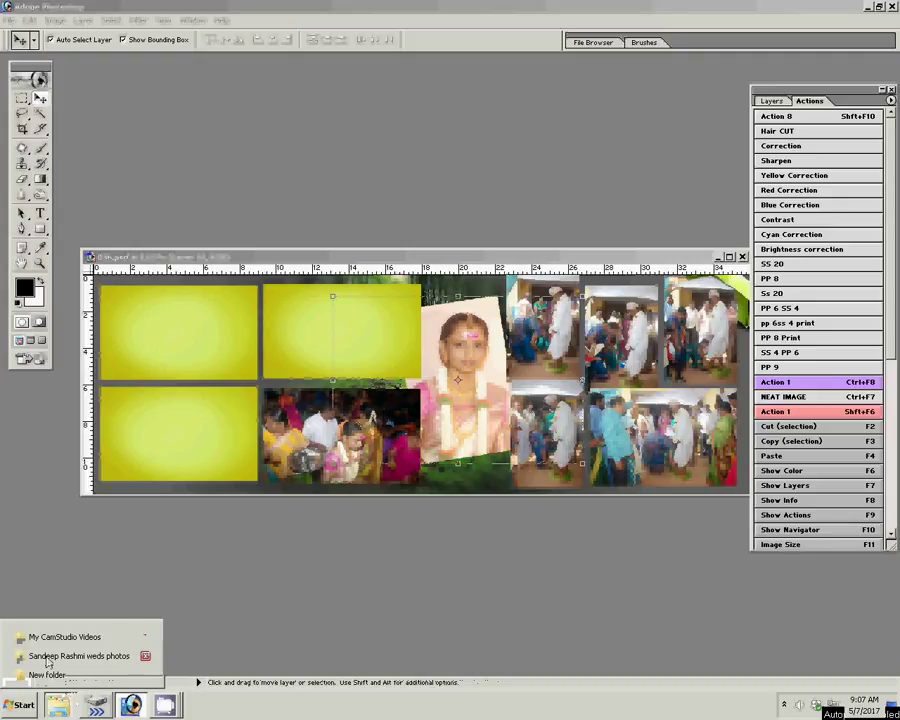
# Step: Select DSC_0671, DSC_0672 and DSC_0674 in the photos folder and drag them into Photoshop
pyautogui.click(66, 655)
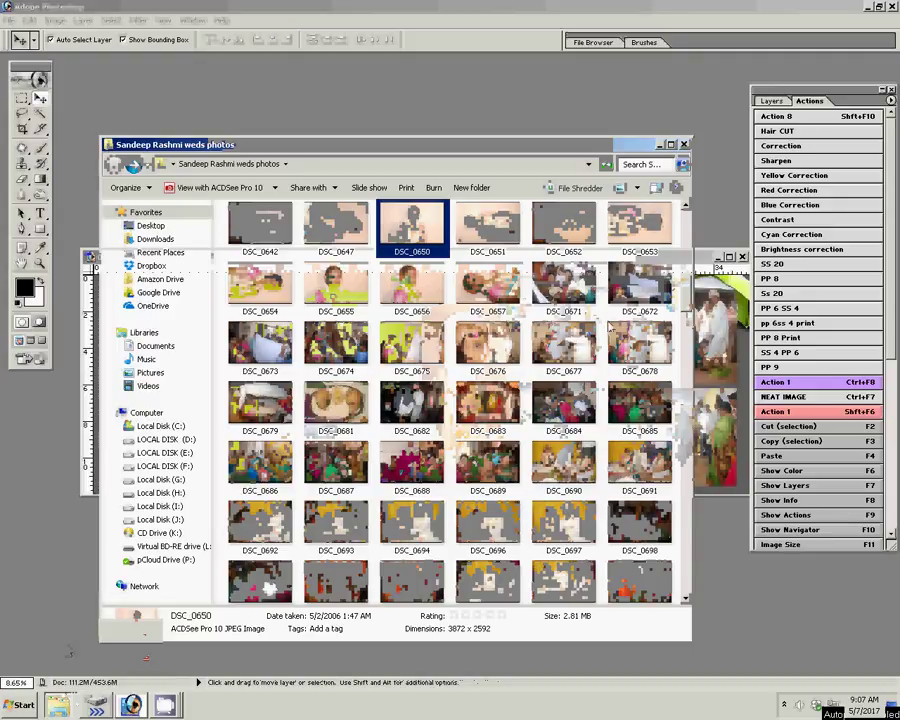
pyautogui.click(574, 293)
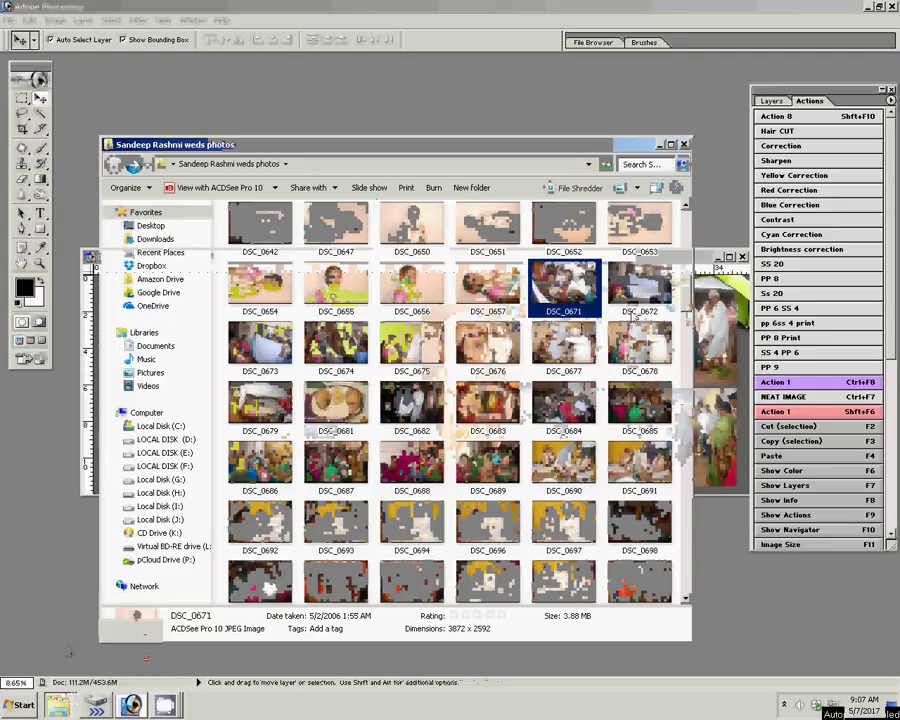
pyautogui.keyDown('ctrl'); pyautogui.click(646, 291); pyautogui.keyUp('ctrl')
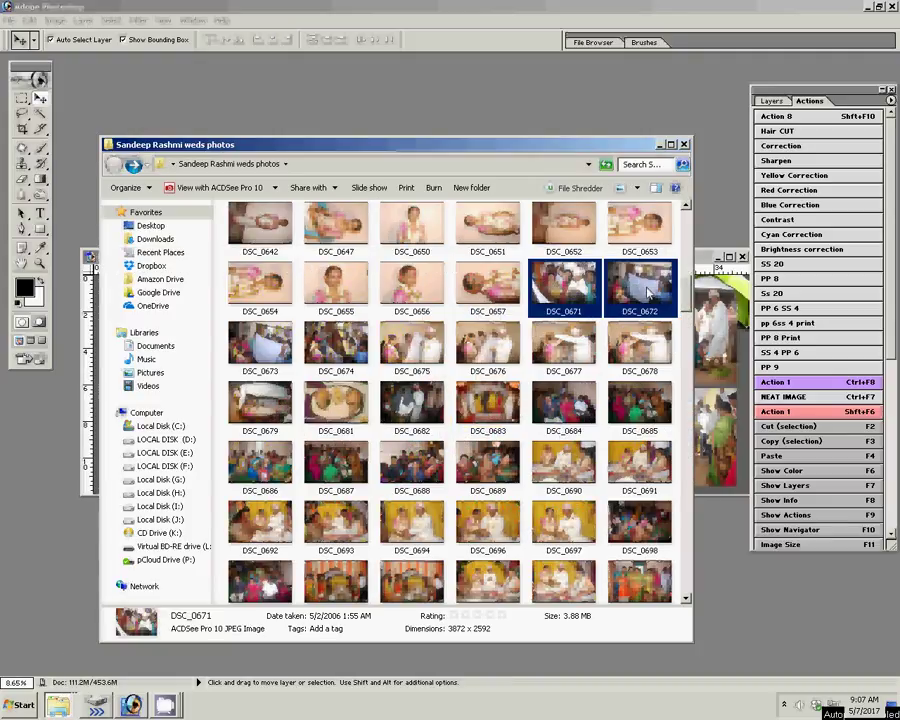
pyautogui.keyDown('ctrl'); pyautogui.click(338, 357); pyautogui.keyUp('ctrl')
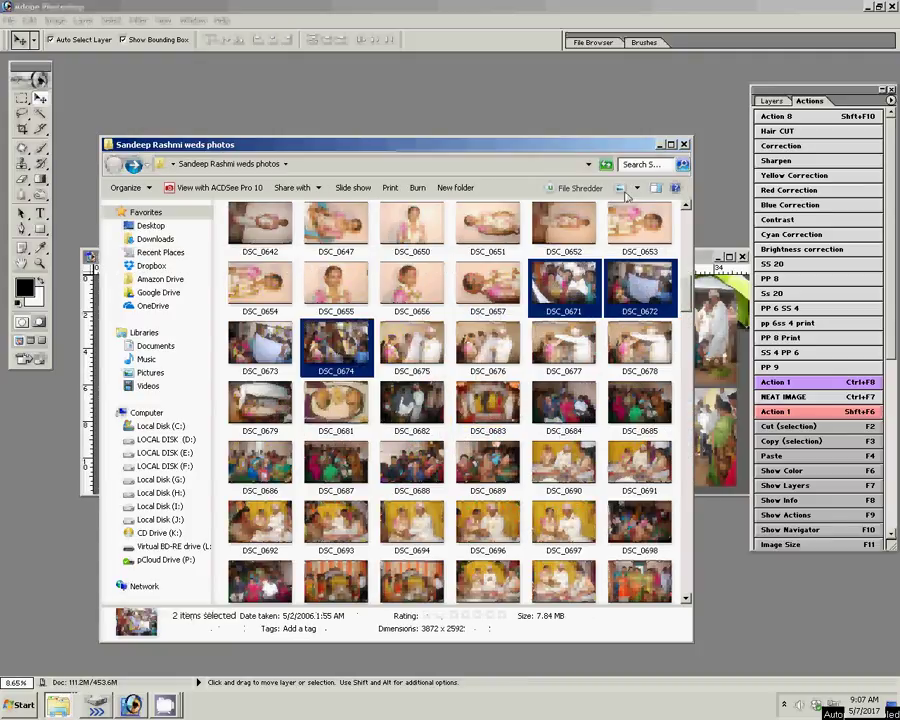
pyautogui.moveTo(563, 285)
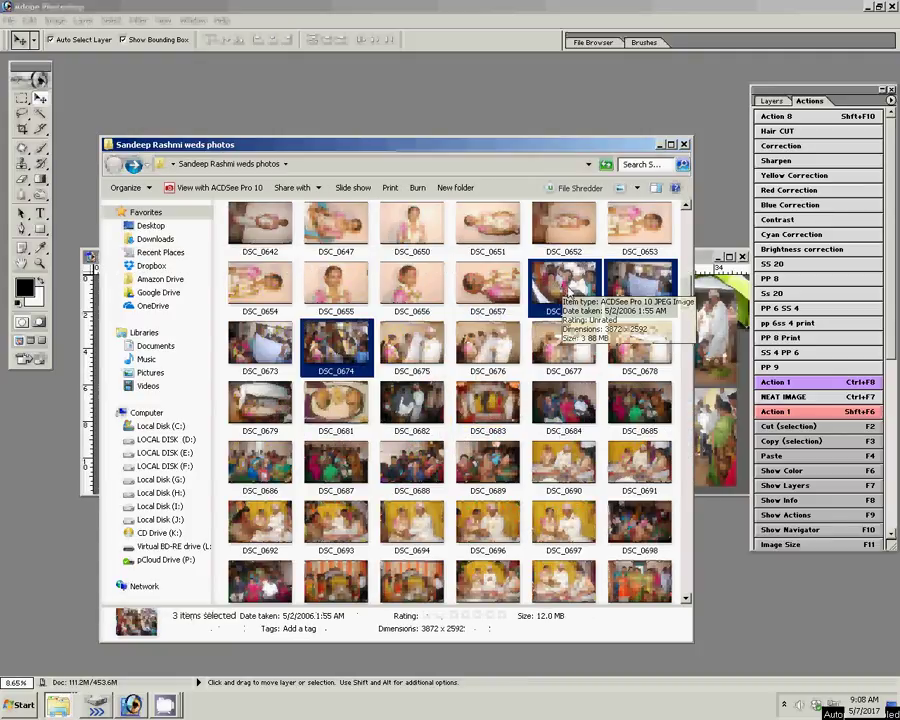
pyautogui.moveTo(566, 293); pyautogui.dragTo(533, 93)
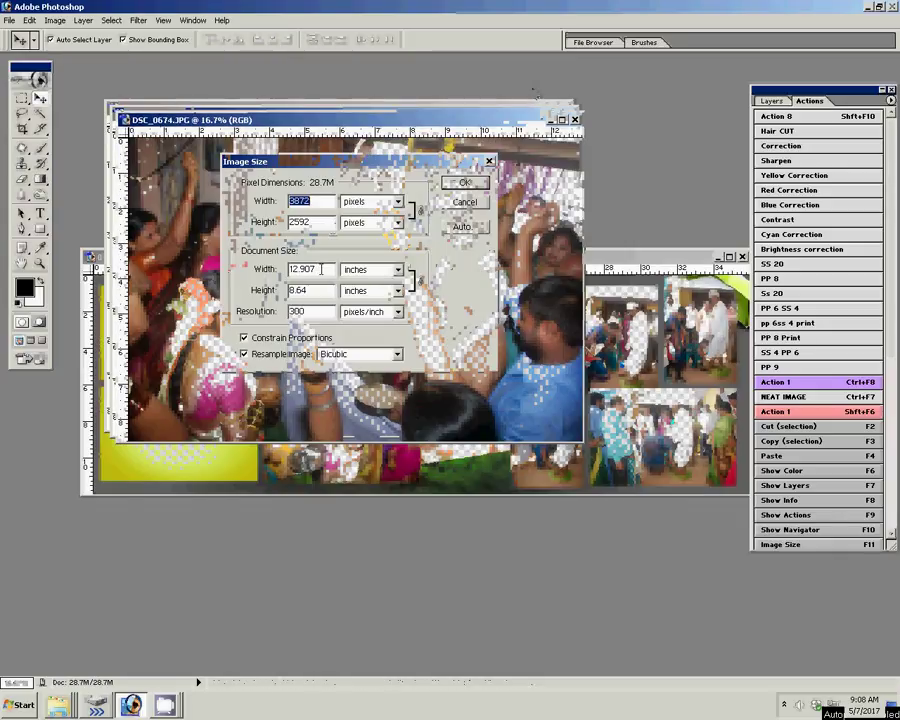
# Step: Resize DSC_0674 to 8 inches wide, then close it without saving
pyautogui.doubleClick(321, 269)
pyautogui.write('8')
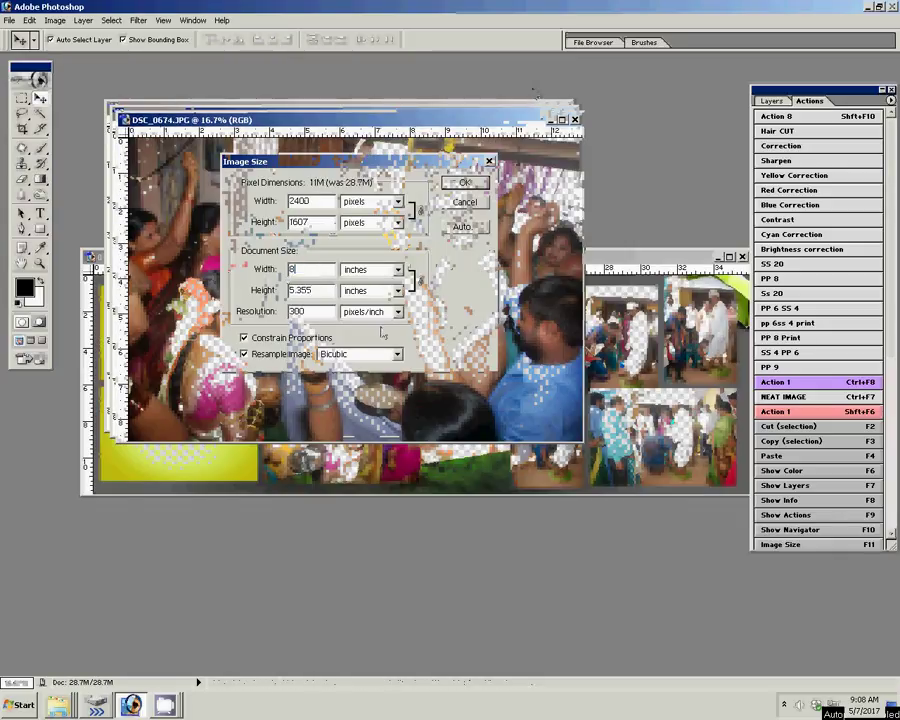
pyautogui.click(464, 184)
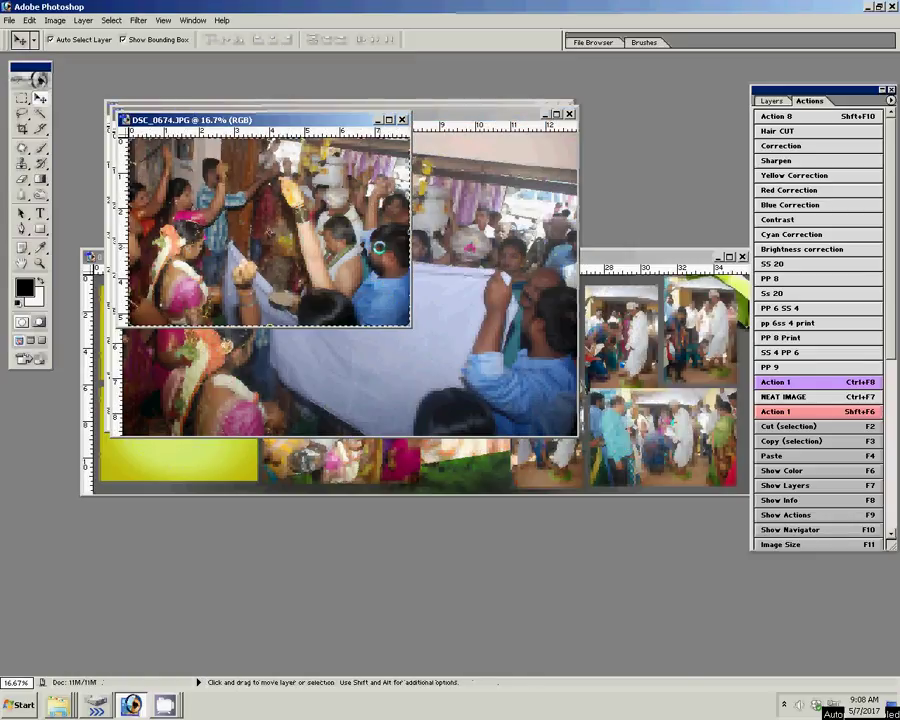
pyautogui.click(402, 119)
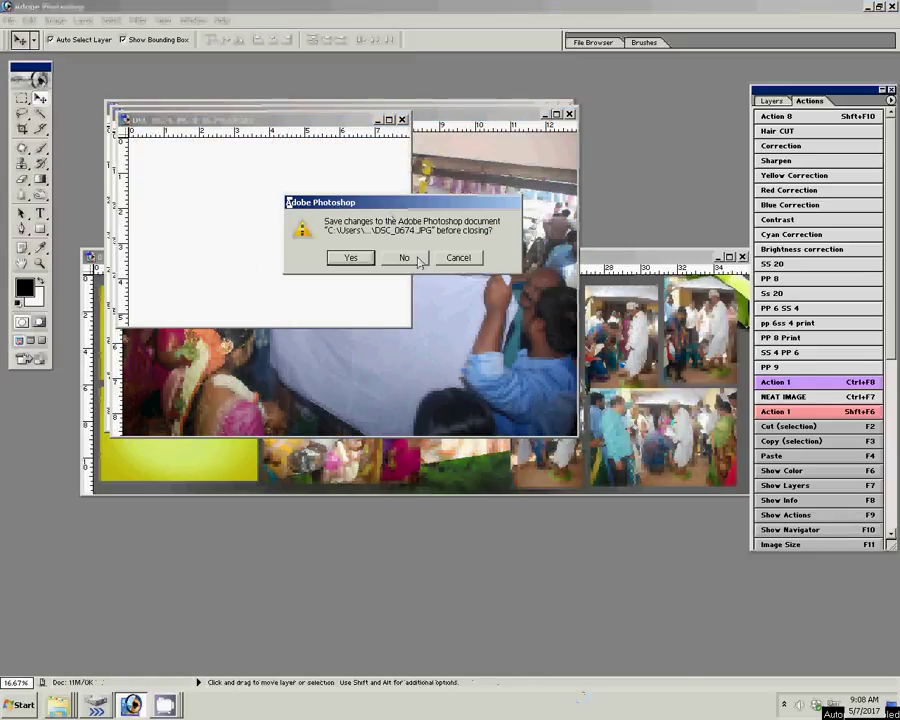
pyautogui.click(349, 256)
# Step: Paste DSC_0674 into the upper middle yellow frame of 036.psd as Layer 11
pyautogui.click(281, 465)
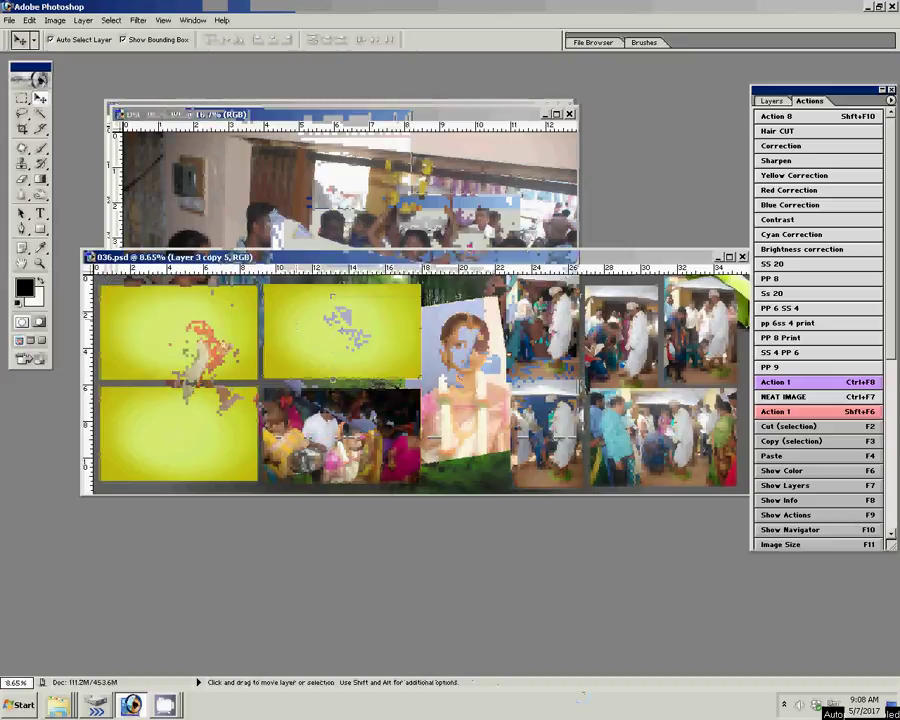
pyautogui.click(286, 317)
pyautogui.click(343, 346)
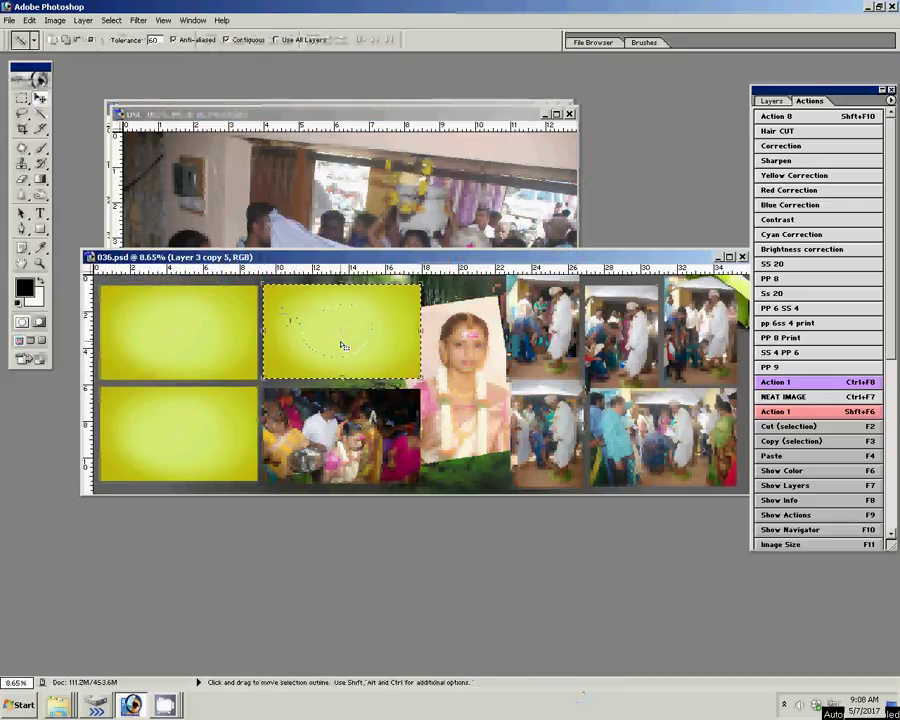
pyautogui.hotkey('ctrl', 'shift', 'v')
pyautogui.press('v')
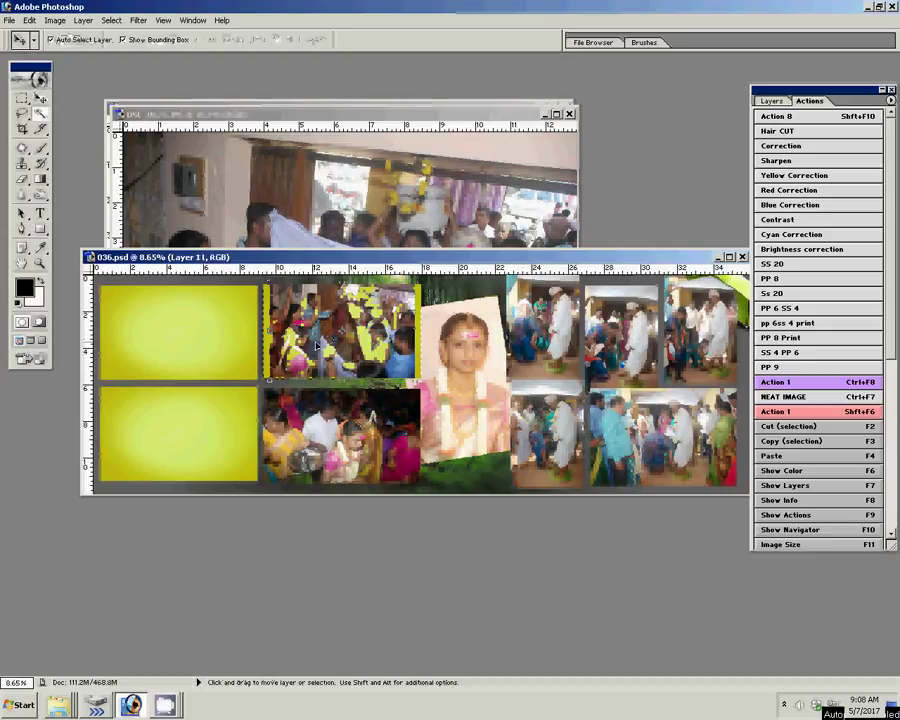
pyautogui.click(320, 140)
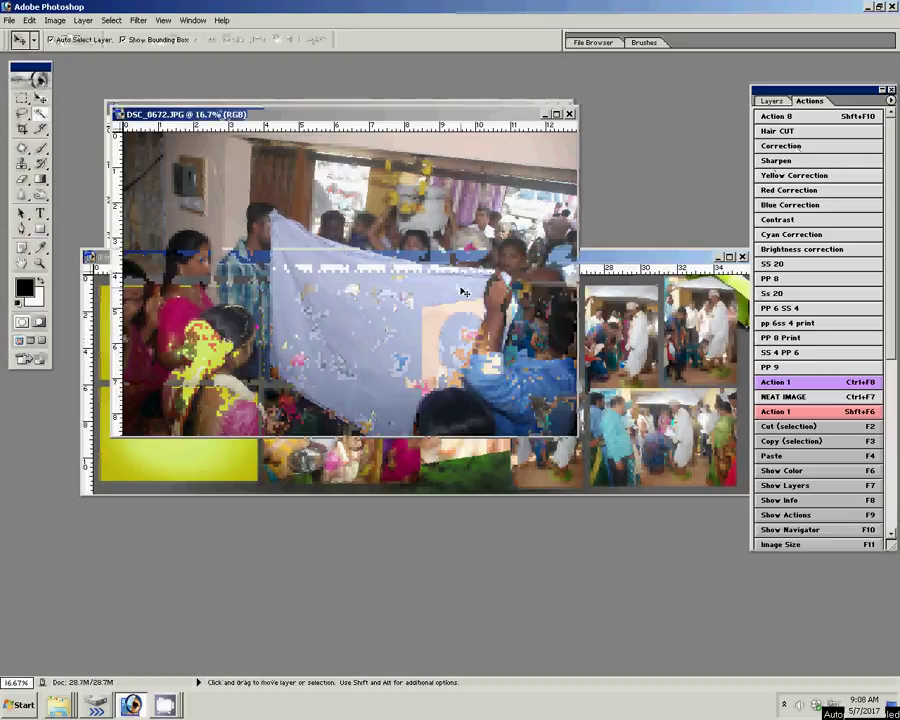
pyautogui.press('F11')
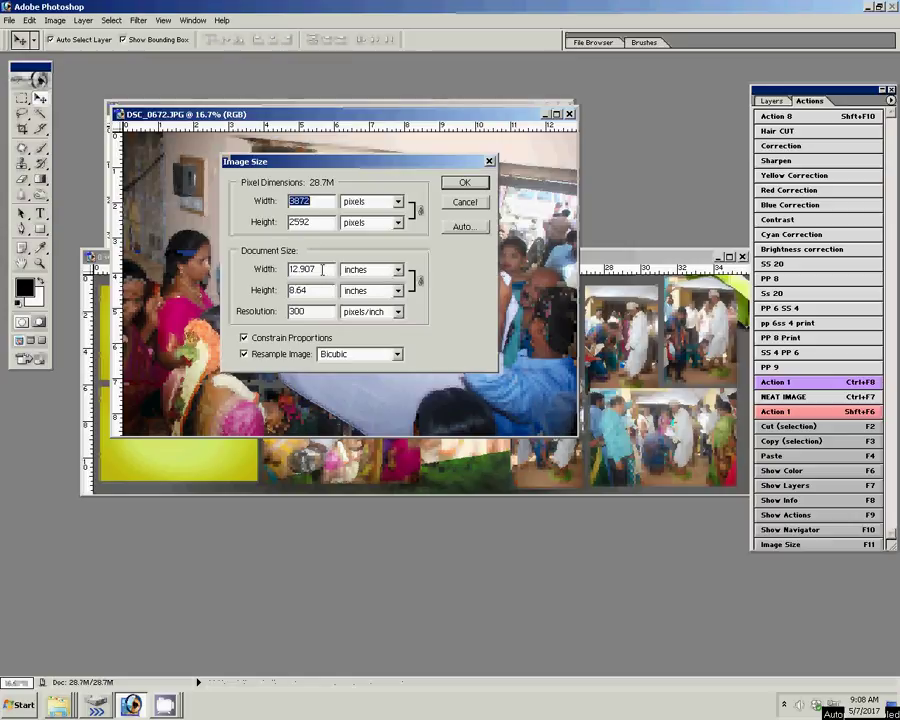
# Step: Resize DSC_0672 to 8 inches wide and close it without saving
pyautogui.write('8')
pyautogui.click(462, 183)
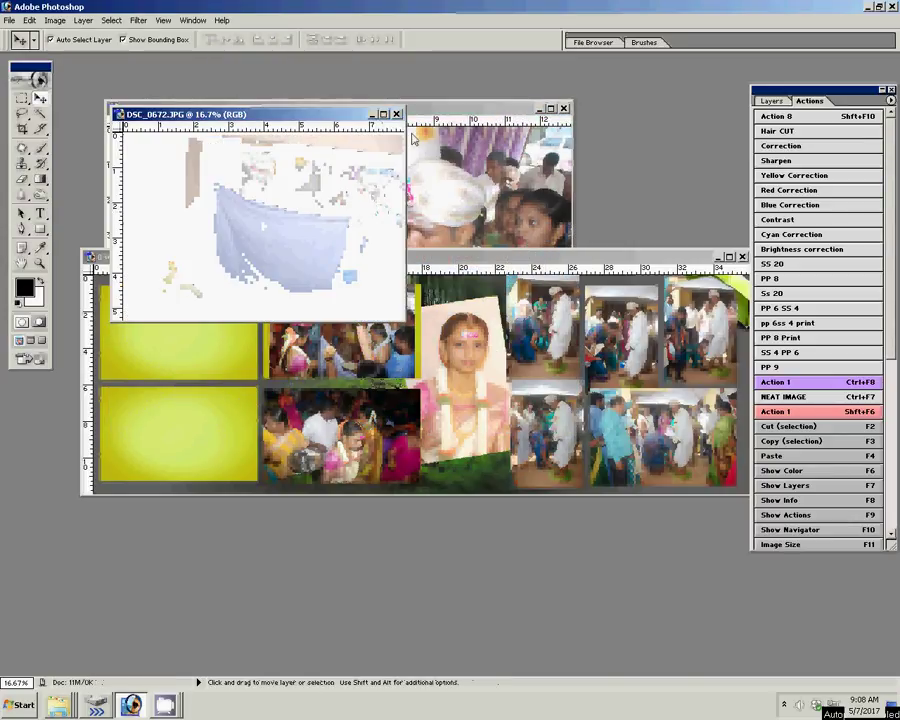
pyautogui.hotkey('ctrl', 'w')
pyautogui.press('n')
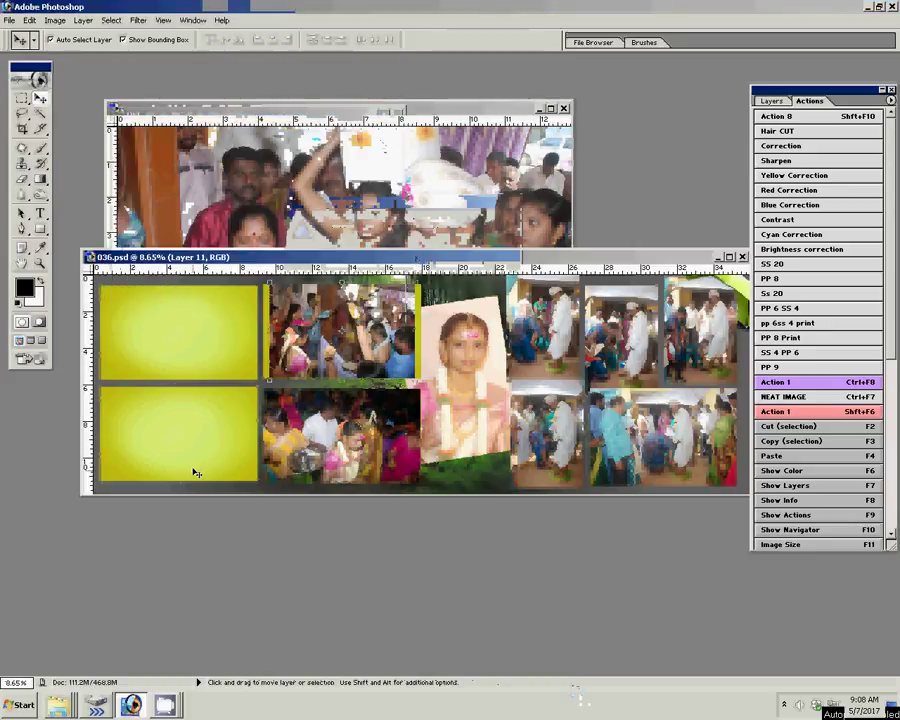
# Step: Paste DSC_0672 into the lower-left yellow frame as Layer 12, scaled to 110.9%
pyautogui.press('w')
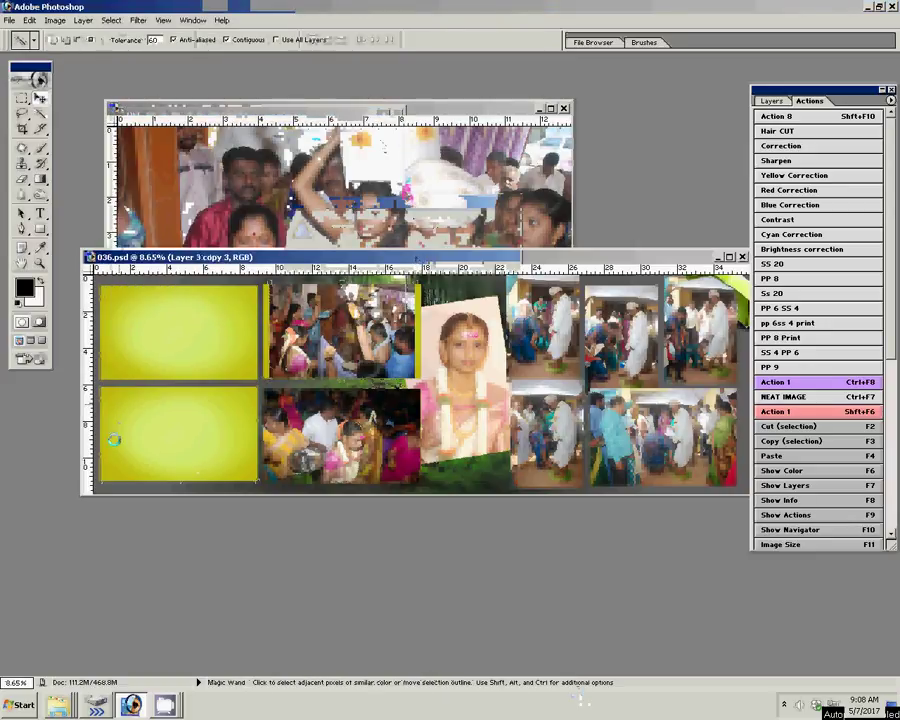
pyautogui.click(114, 434)
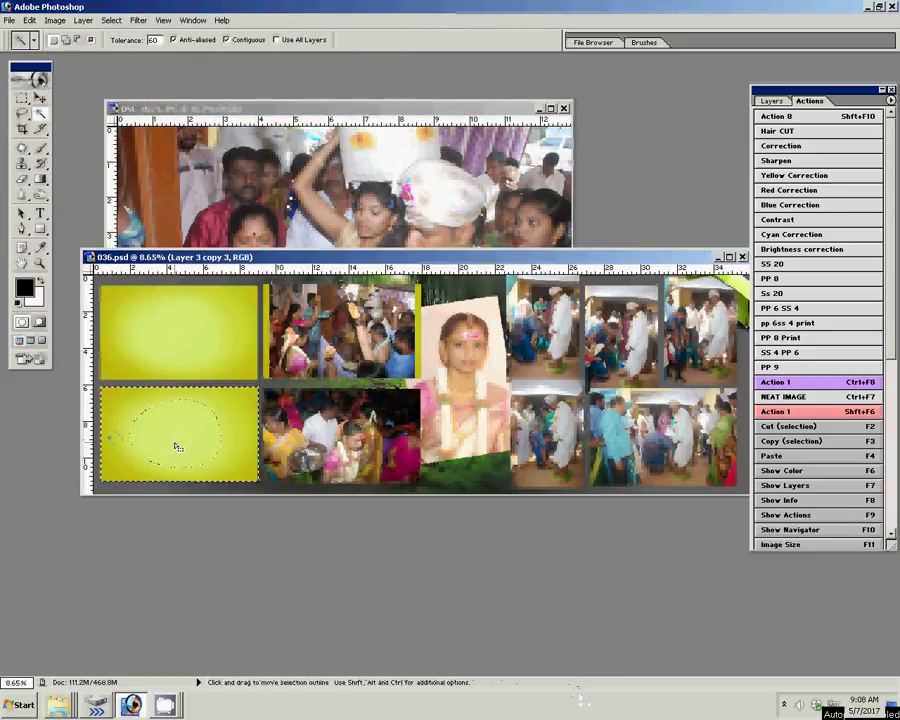
pyautogui.hotkey('ctrl', 'shift', 'v')
pyautogui.press('v')
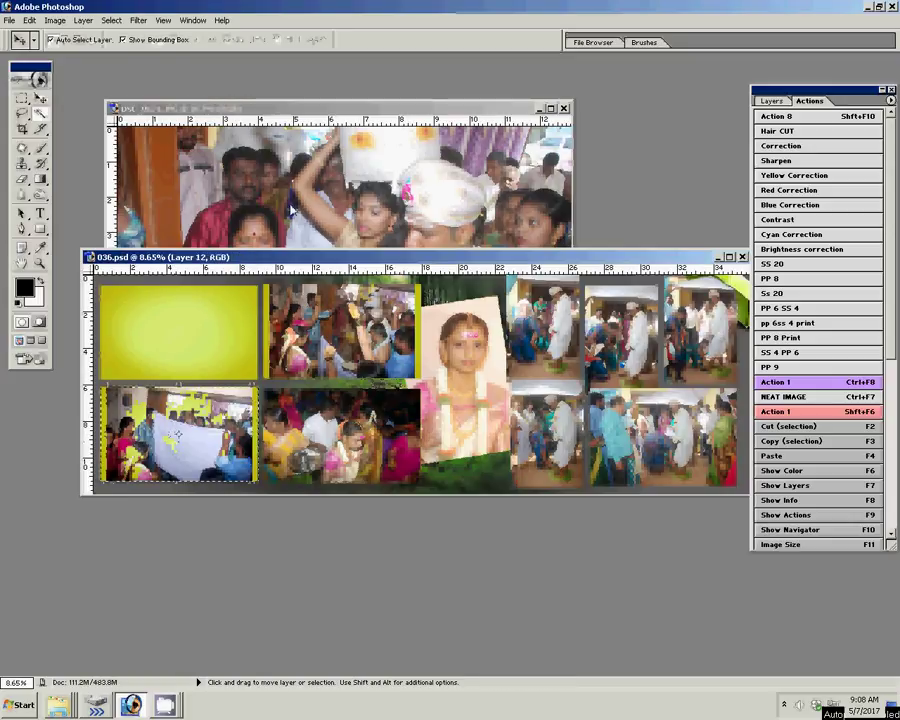
pyautogui.hotkey('ctrl', 't')
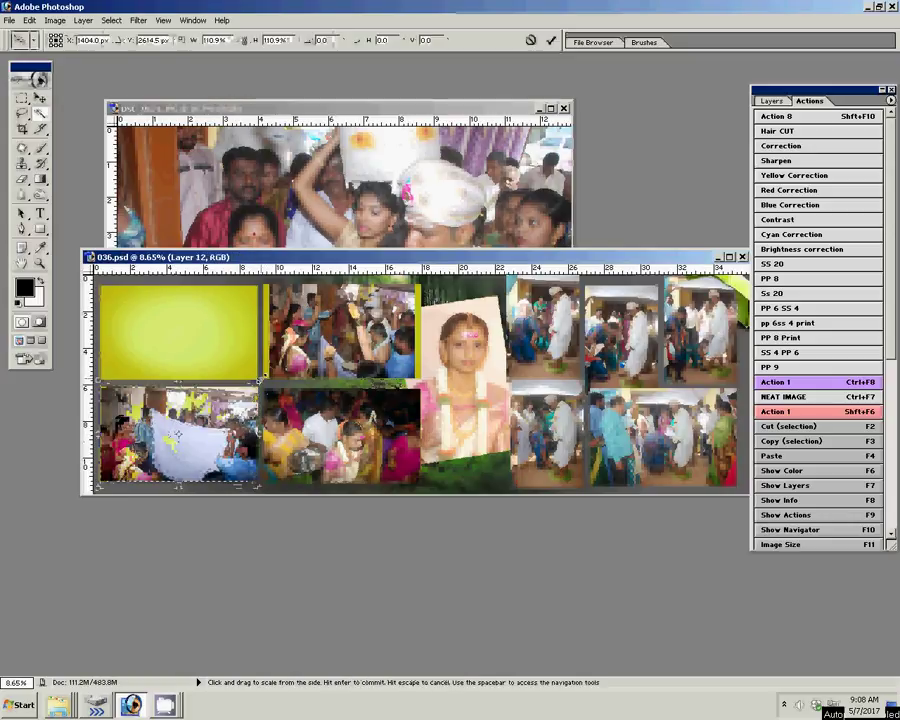
pyautogui.moveTo(255, 382); pyautogui.dragTo(261, 378)
pyautogui.press('Return')
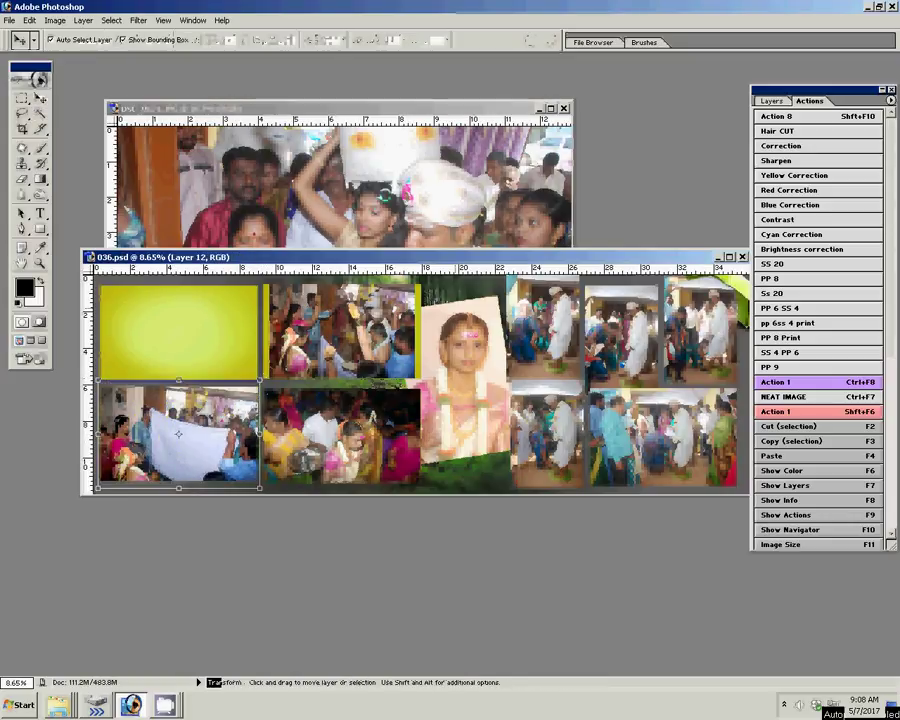
pyautogui.click(330, 180)
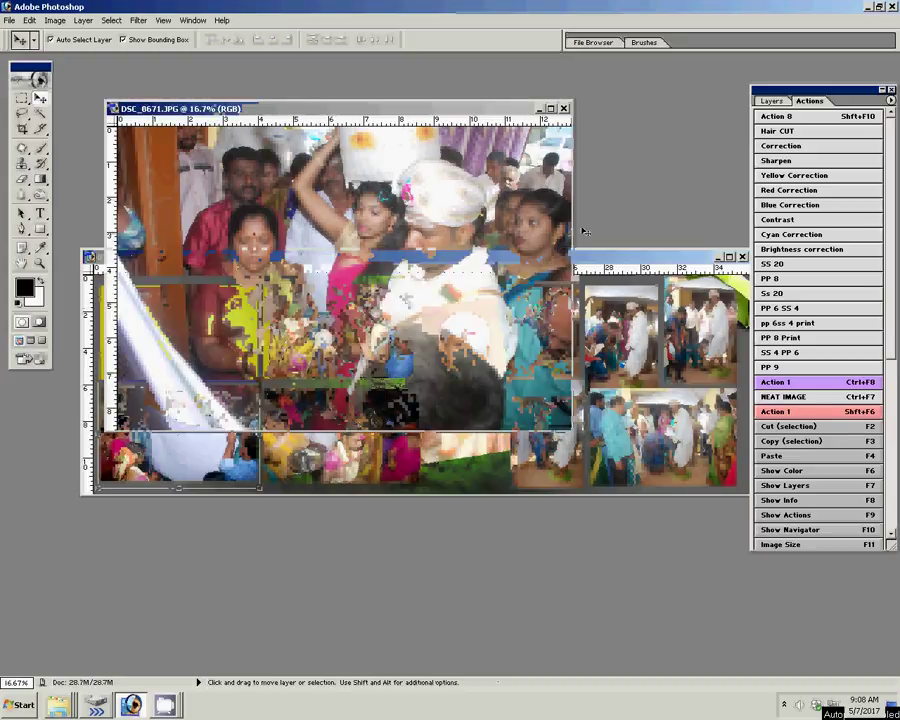
# Step: Resize DSC_0671 to 8 inches wide and close it without saving
pyautogui.press('F11')
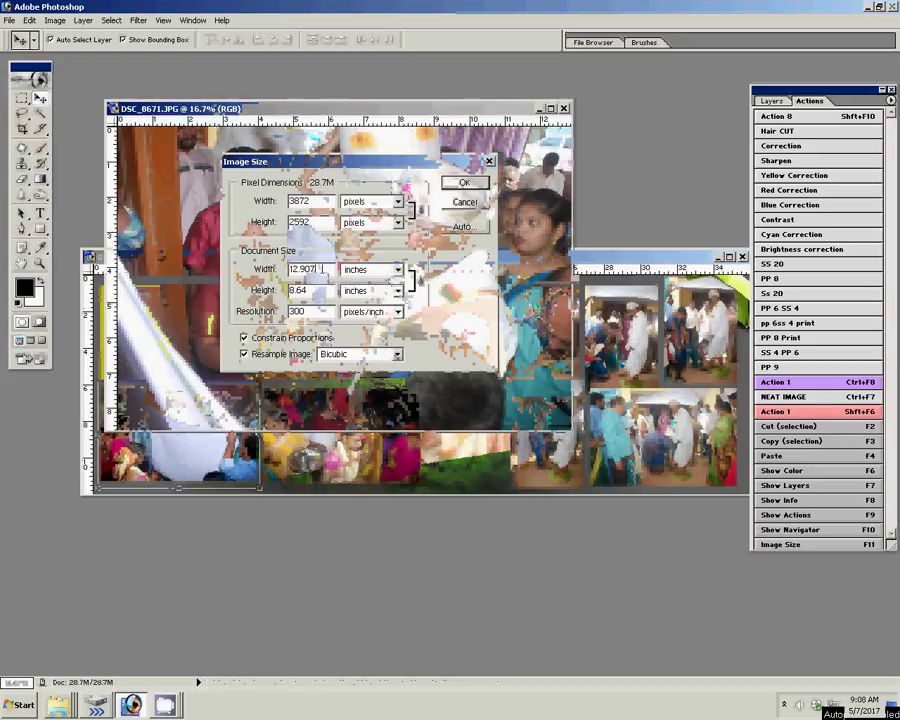
pyautogui.press('Tab')
pyautogui.press('Tab')
pyautogui.write('8')
pyautogui.click(464, 183)
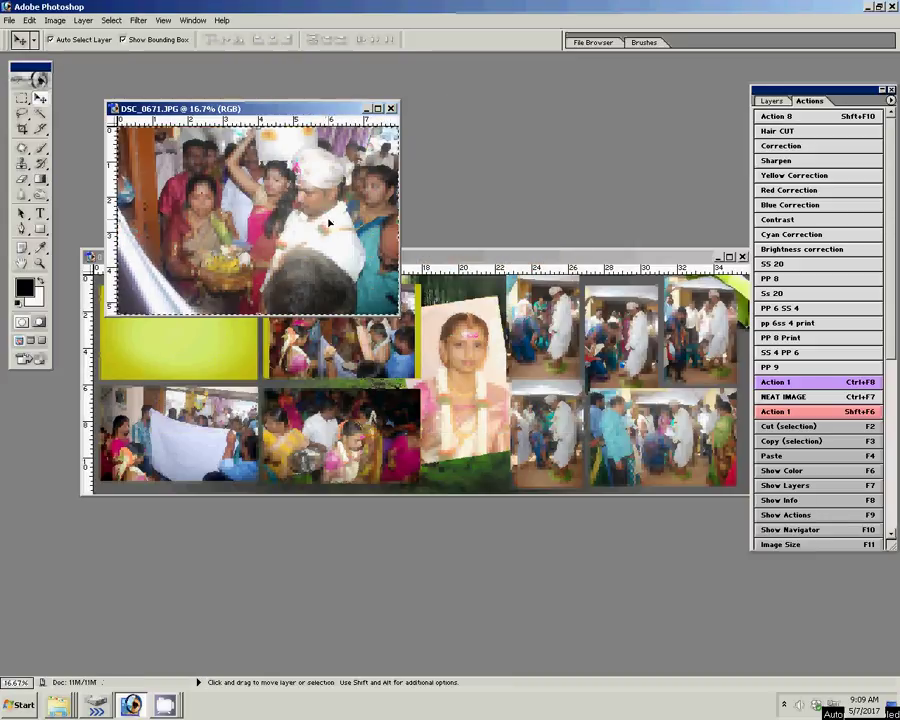
pyautogui.click(391, 108)
pyautogui.click(404, 257)
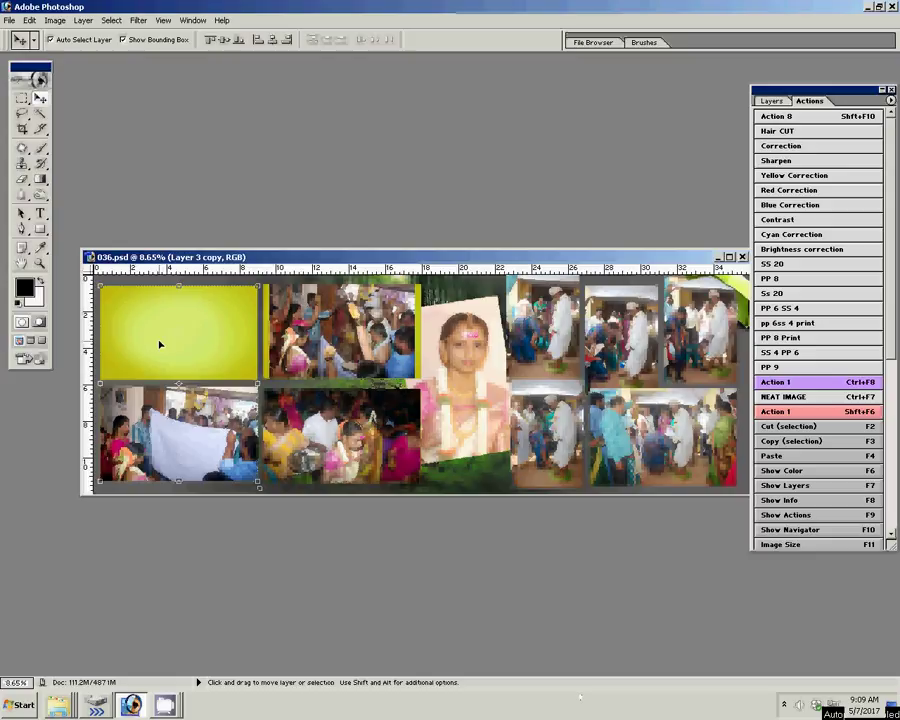
# Step: Paste DSC_0671 into the upper-left yellow frame as Layer 13, enlarged to 107.8%
pyautogui.press('w')
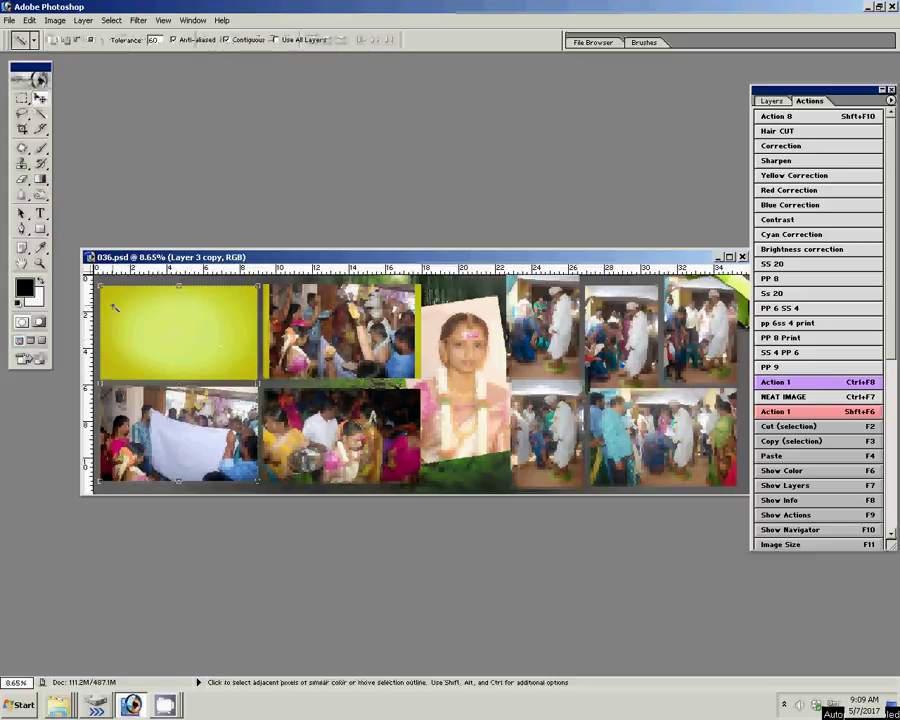
pyautogui.click(200, 345)
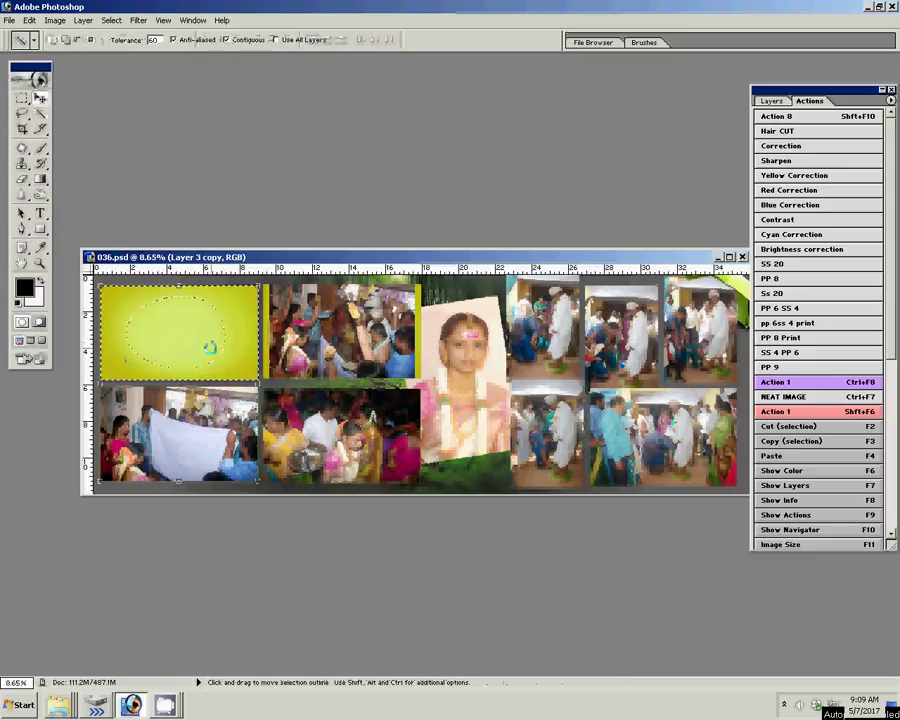
pyautogui.hotkey('ctrl', 'shift', 'v')
pyautogui.press('v')
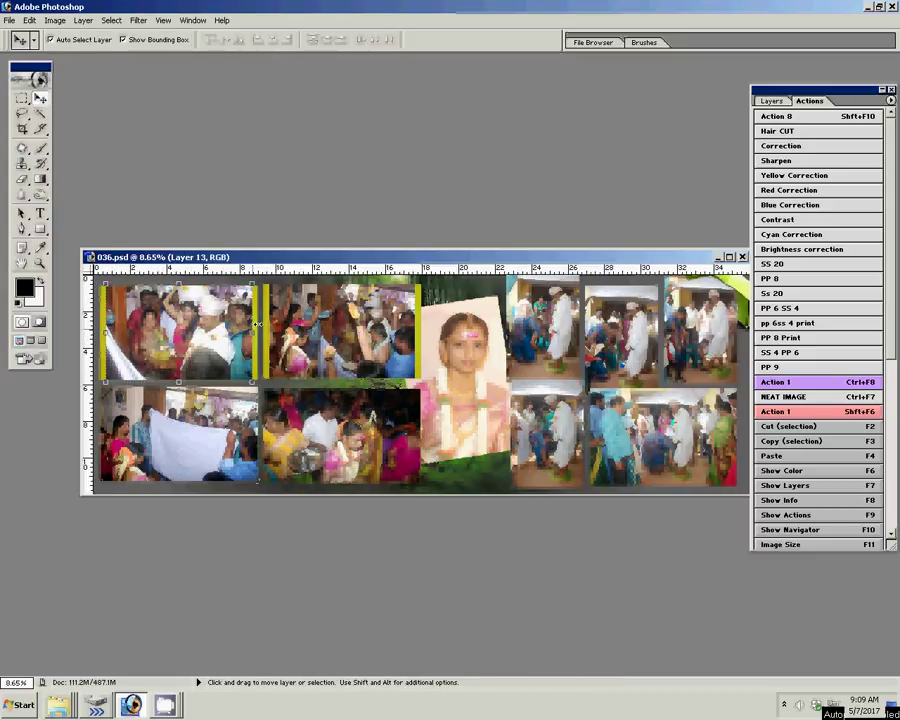
pyautogui.moveTo(256, 283); pyautogui.dragTo(261, 279)
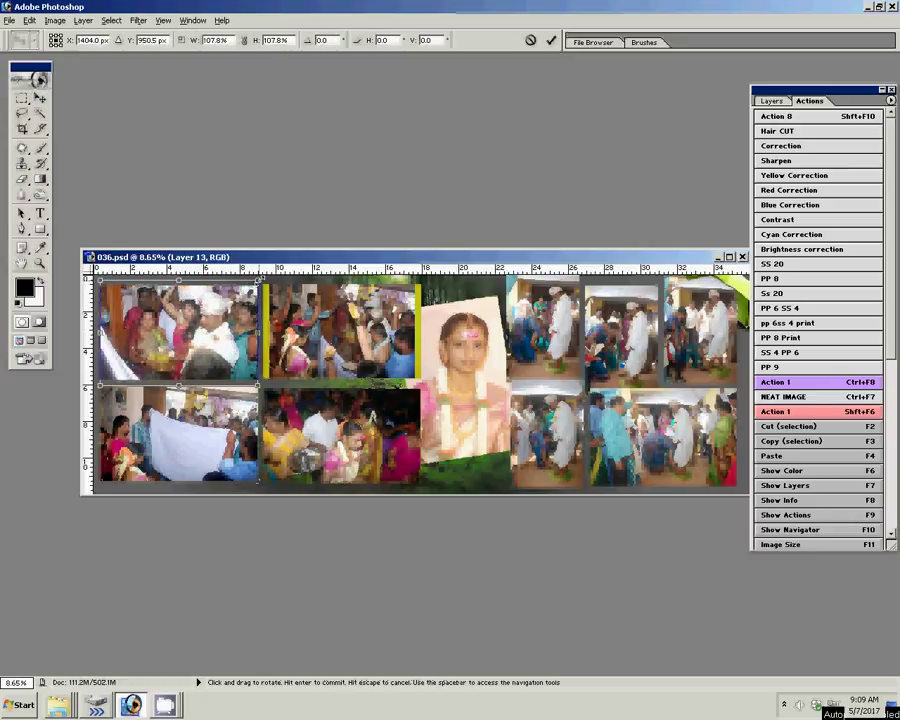
pyautogui.press('Return')
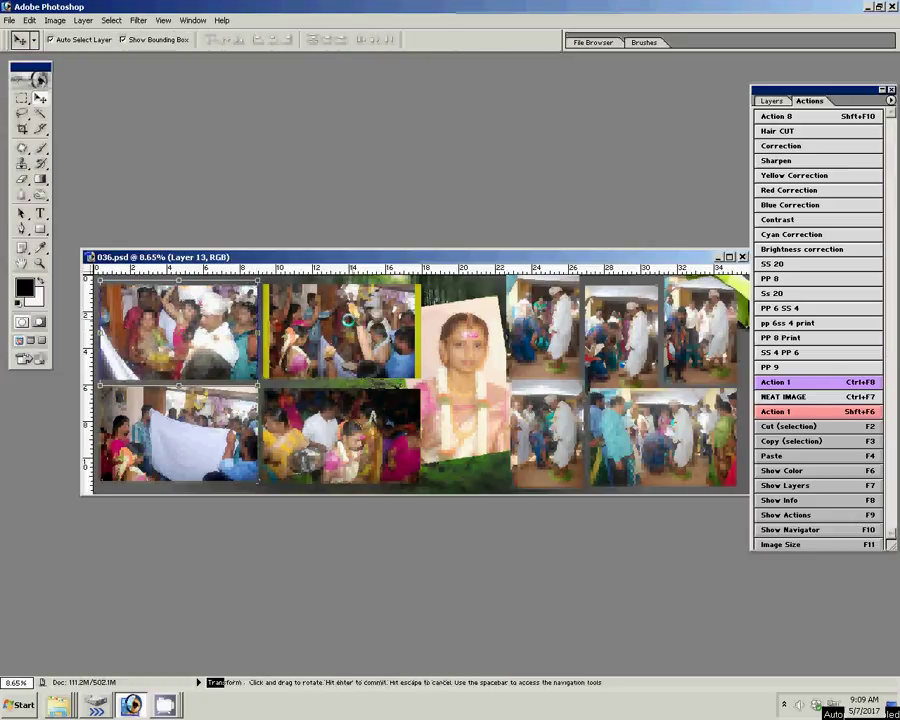
# Step: Narrow the second top-row photo to 93.8% width so it covers its yellow frame edges
pyautogui.click(422, 320)
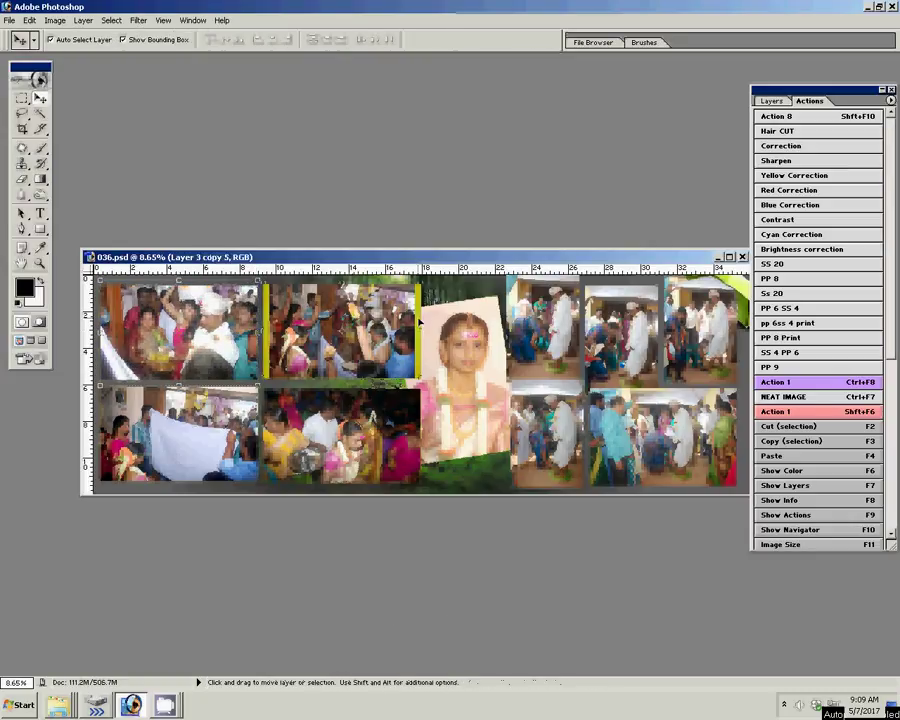
pyautogui.hotkey('ctrl', 't')
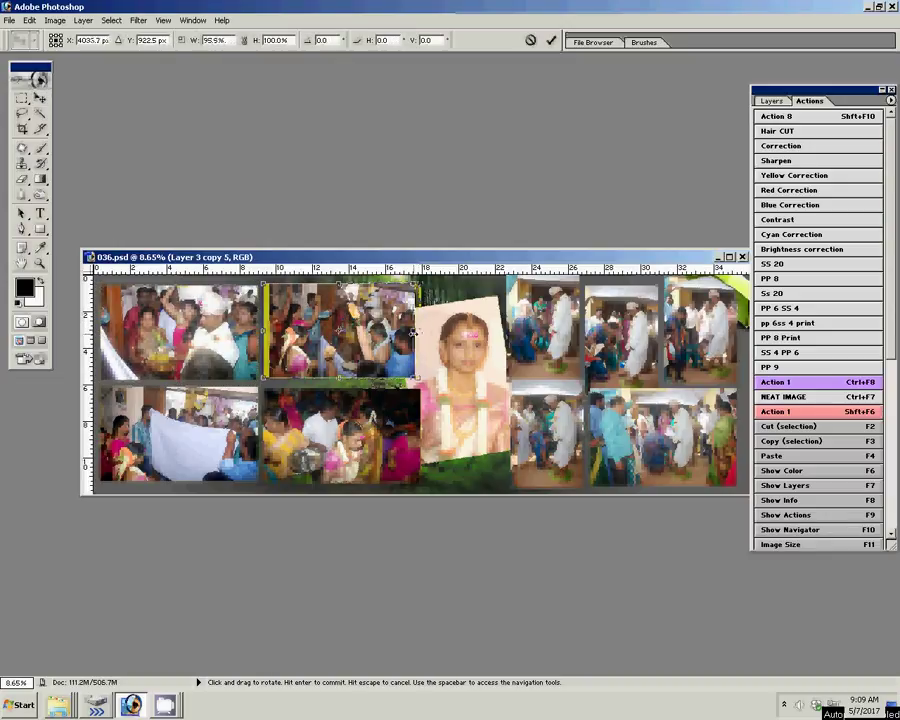
pyautogui.moveTo(415, 333); pyautogui.dragTo(418, 333)
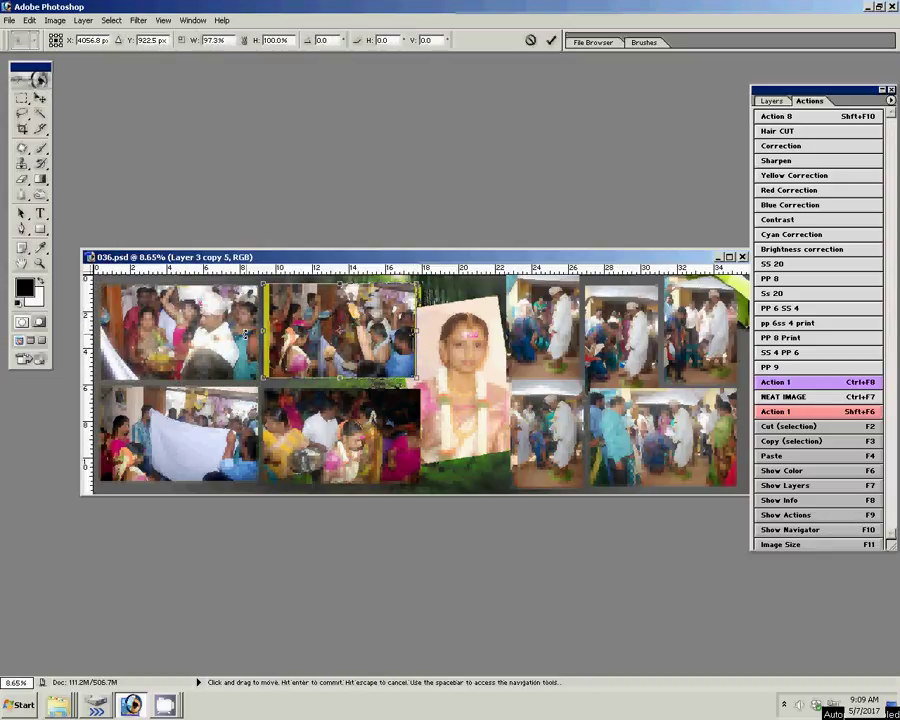
pyautogui.moveTo(265, 333); pyautogui.dragTo(270, 335)
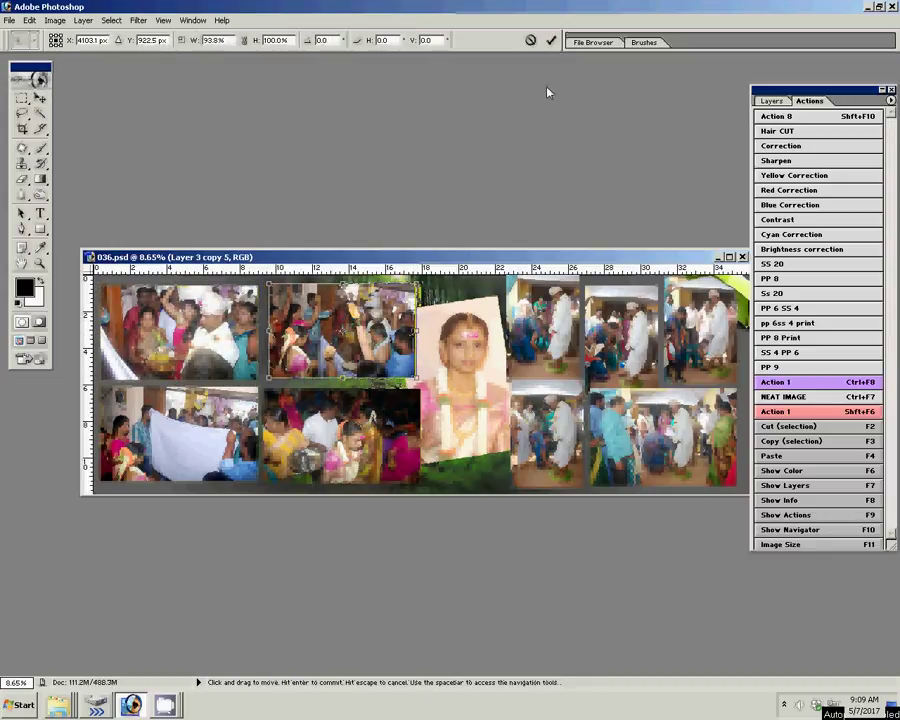
pyautogui.click(551, 40)
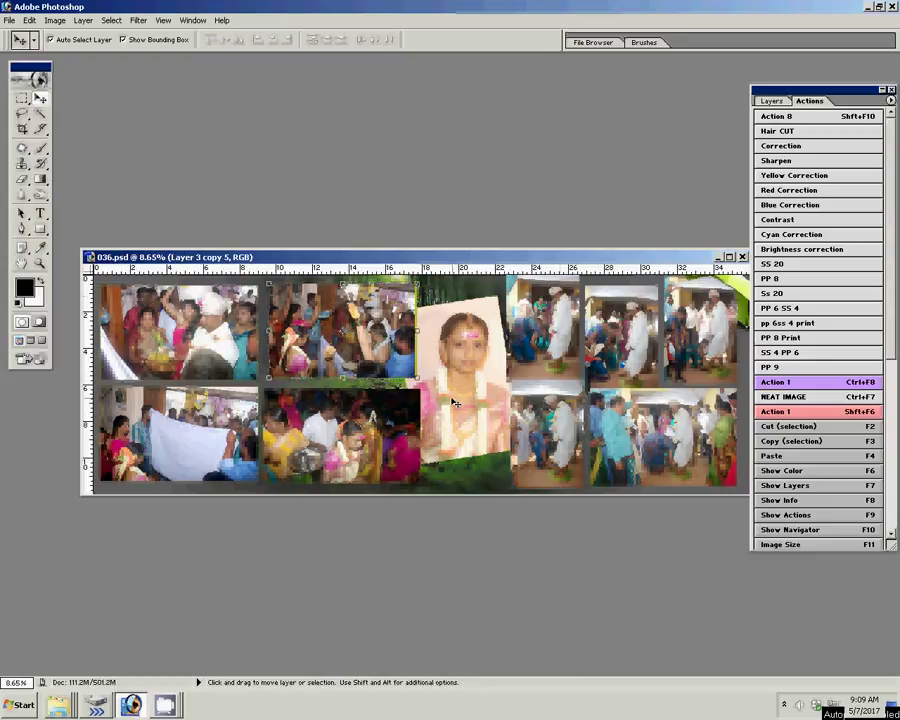
pyautogui.press('shift')
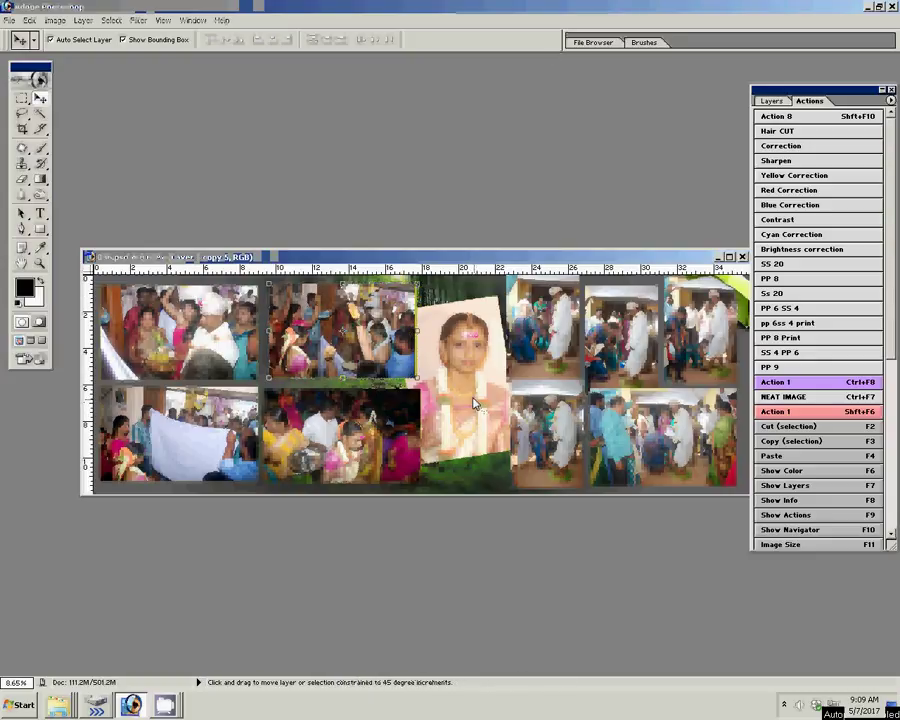
pyautogui.hotkey('ctrl', 'shift', 's')
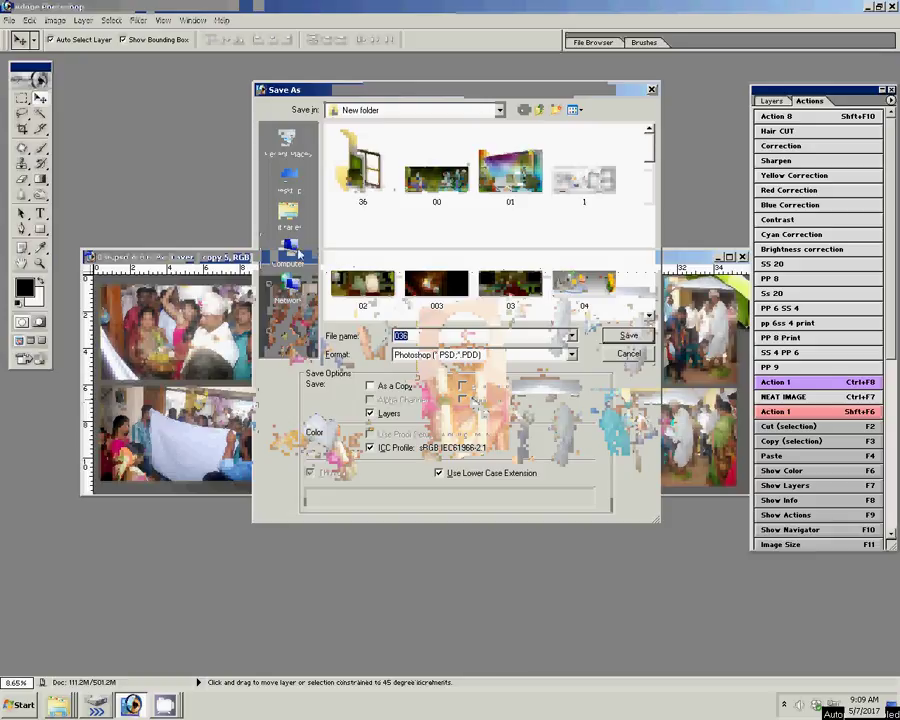
# Step: Save the album page in Photoshop format as 53 in the k5 folder on Local Disk (I:)
pyautogui.click(288, 250)
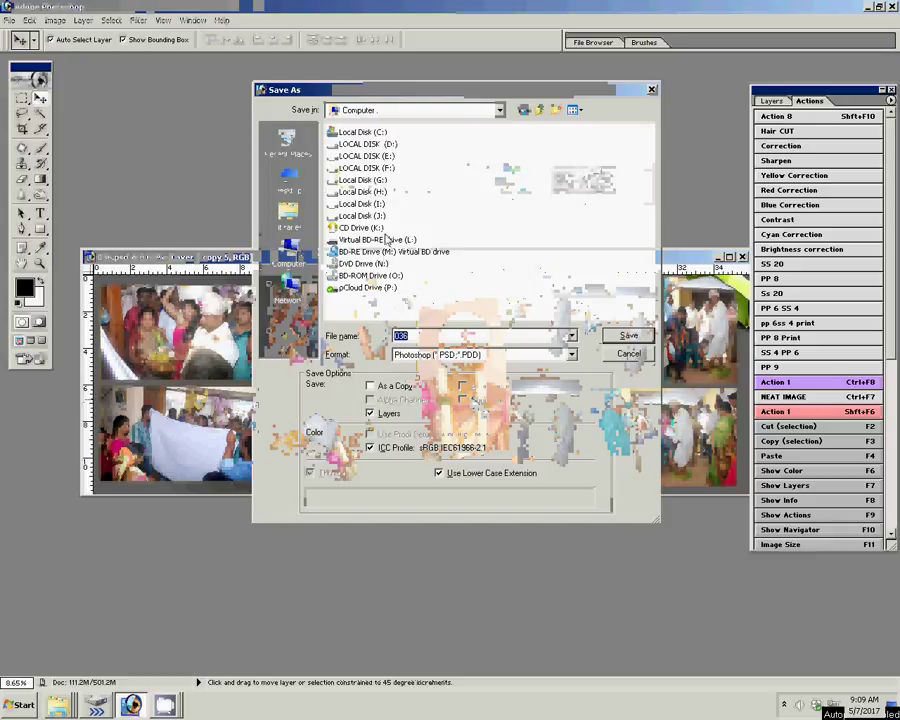
pyautogui.click(362, 204)
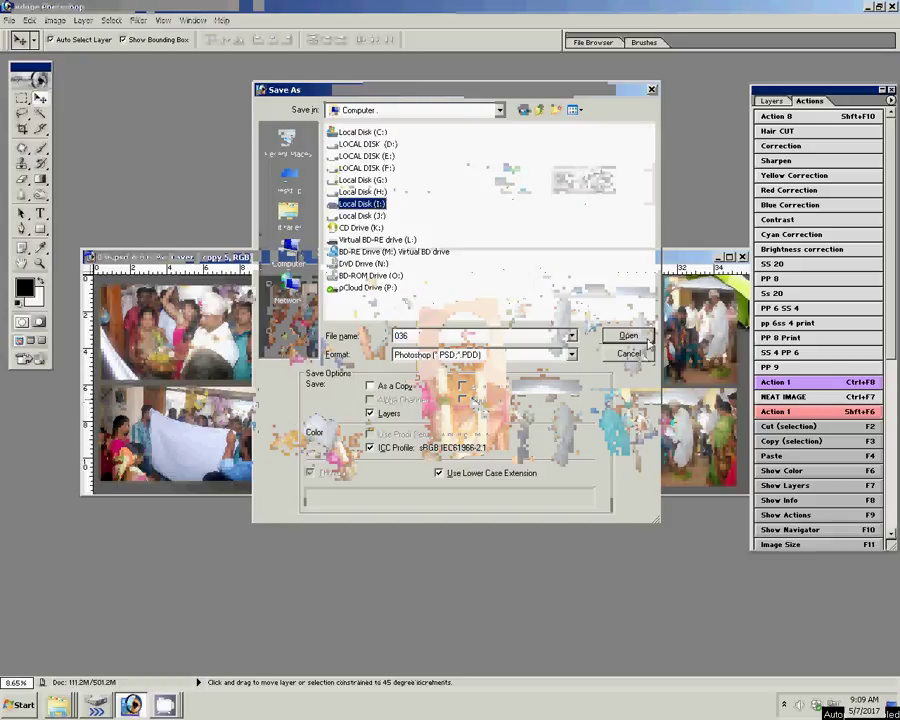
pyautogui.click(646, 340)
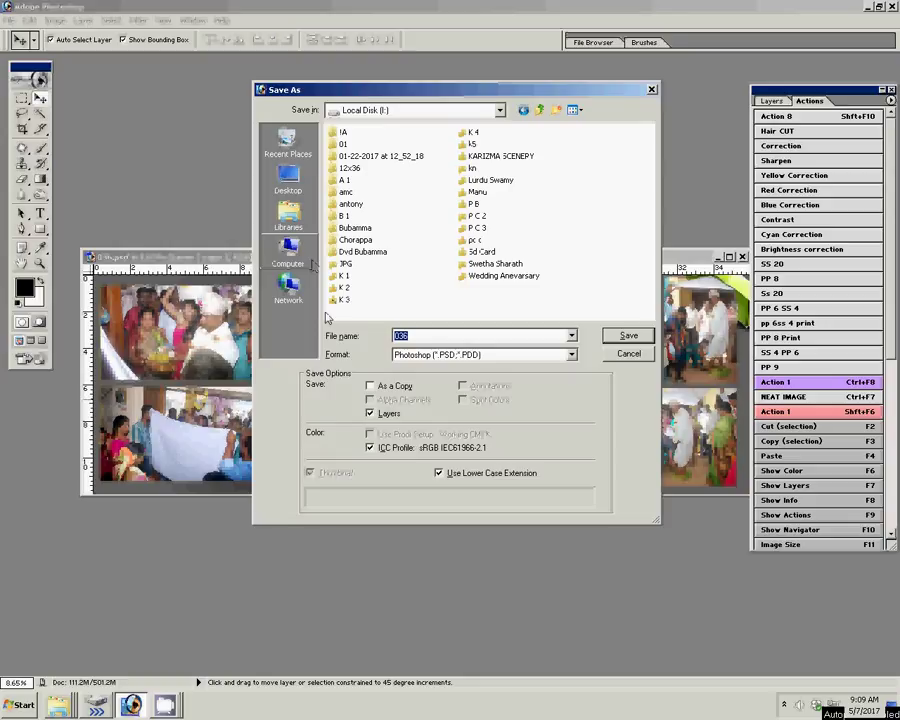
pyautogui.click(472, 144)
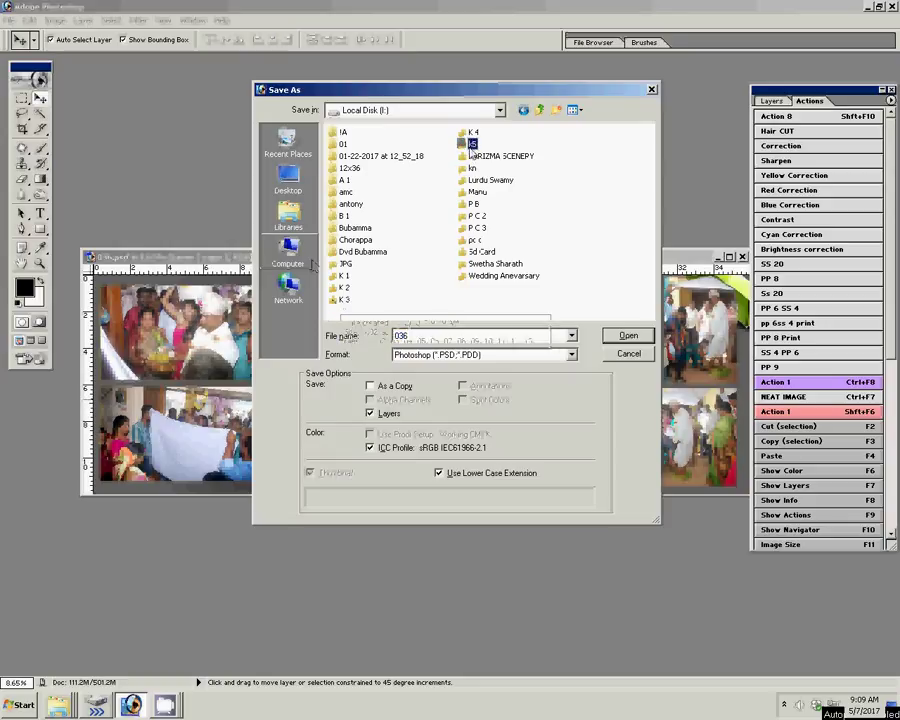
pyautogui.click(628, 337)
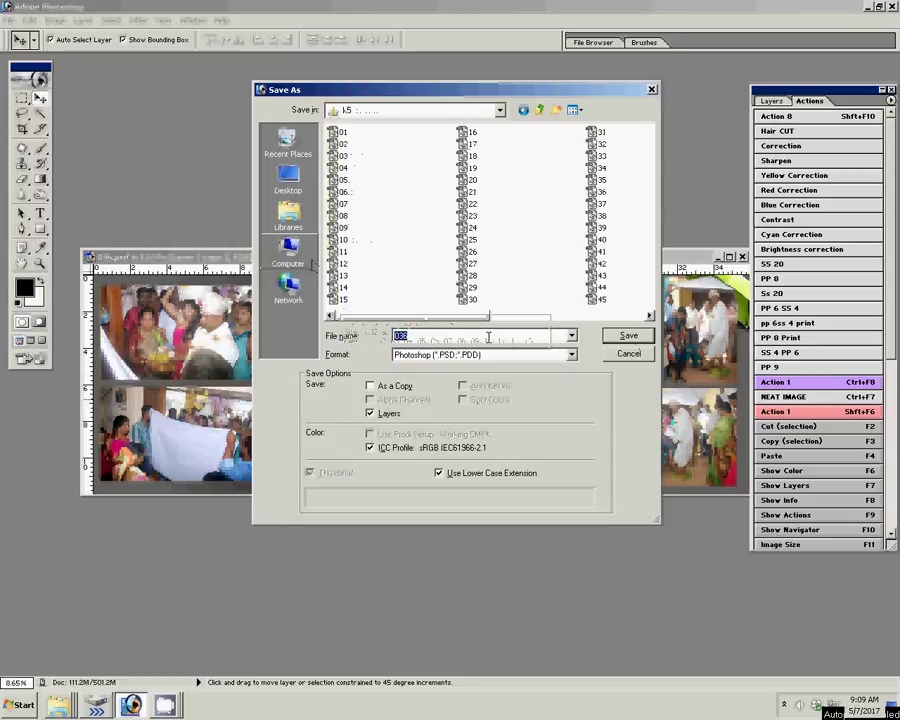
pyautogui.click(565, 316)
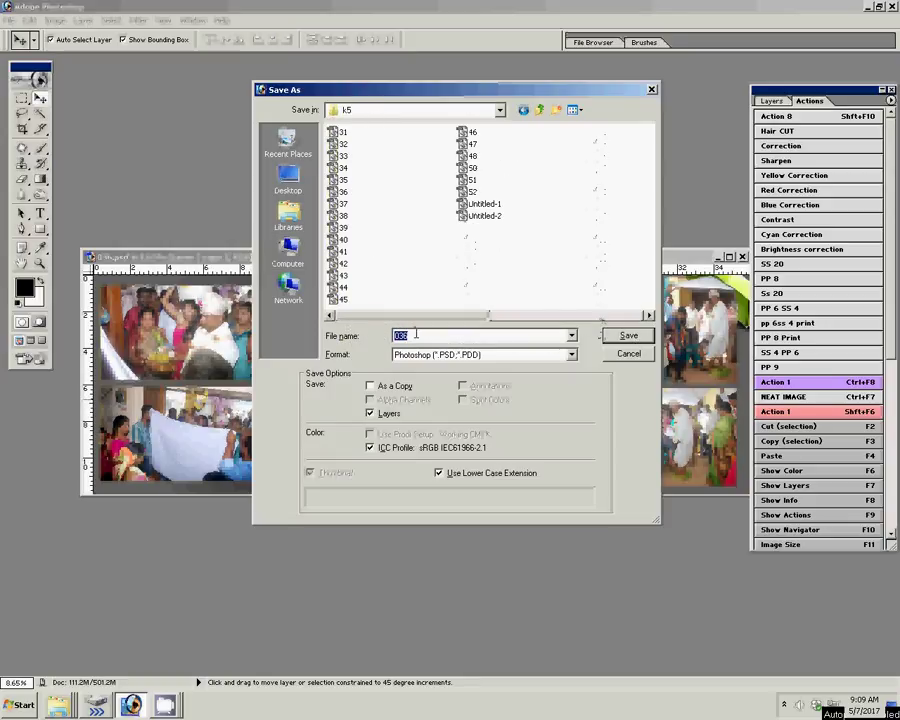
pyautogui.write('53')
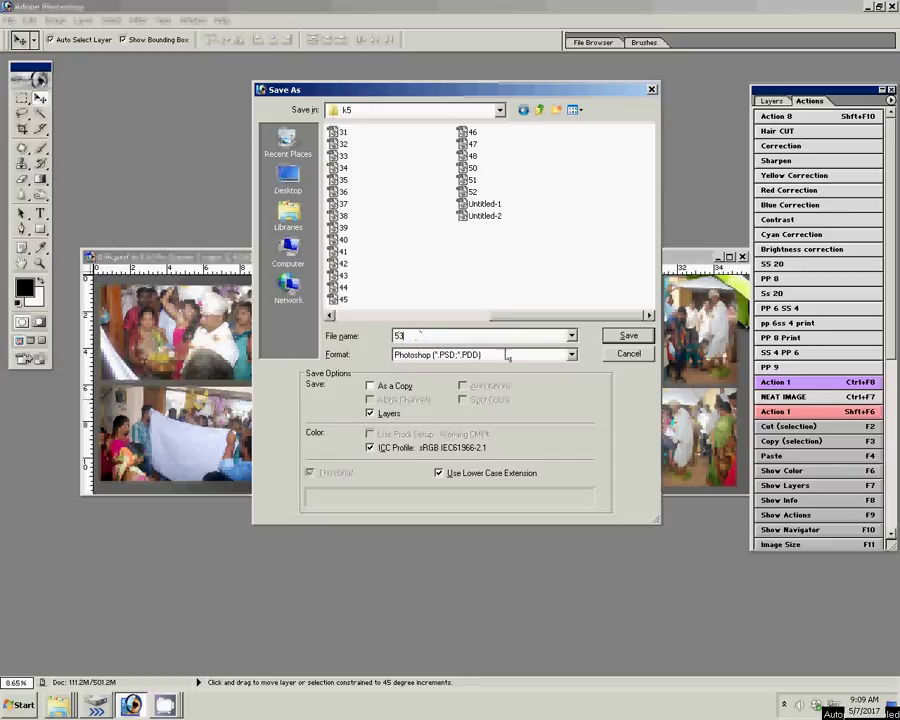
pyautogui.click(613, 343)
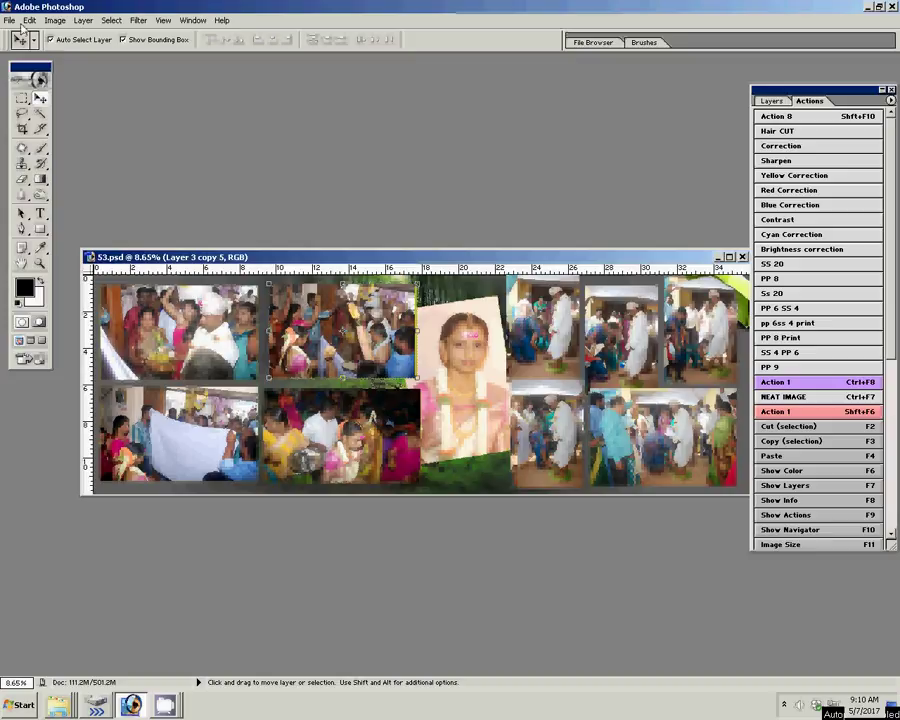
# Step: Reopen 53.psd from the k5 folder, sorted by name descending, and then close it
pyautogui.click(10, 20)
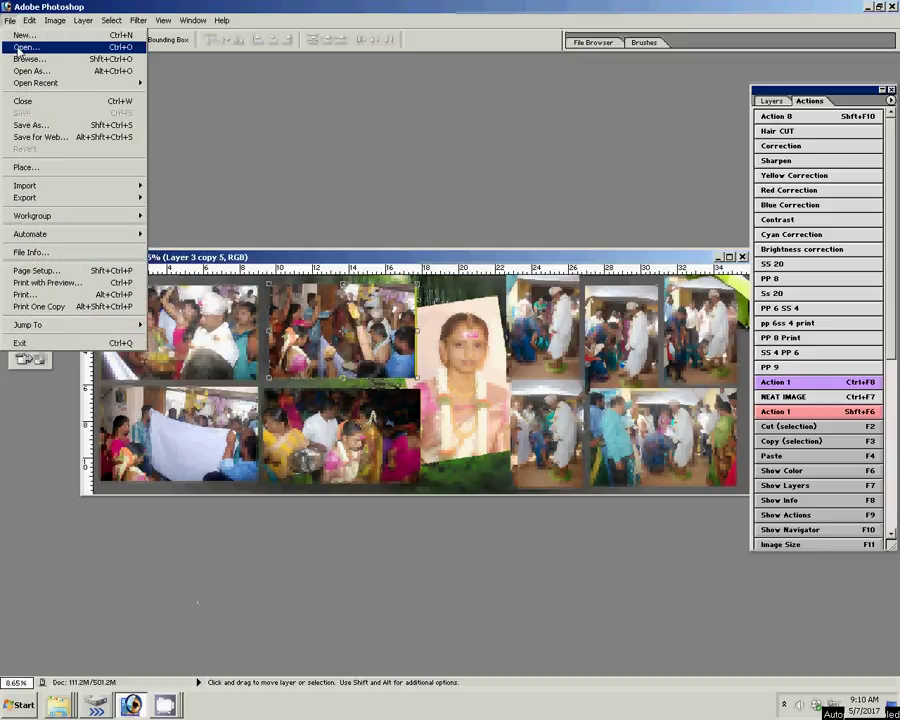
pyautogui.click(24, 47)
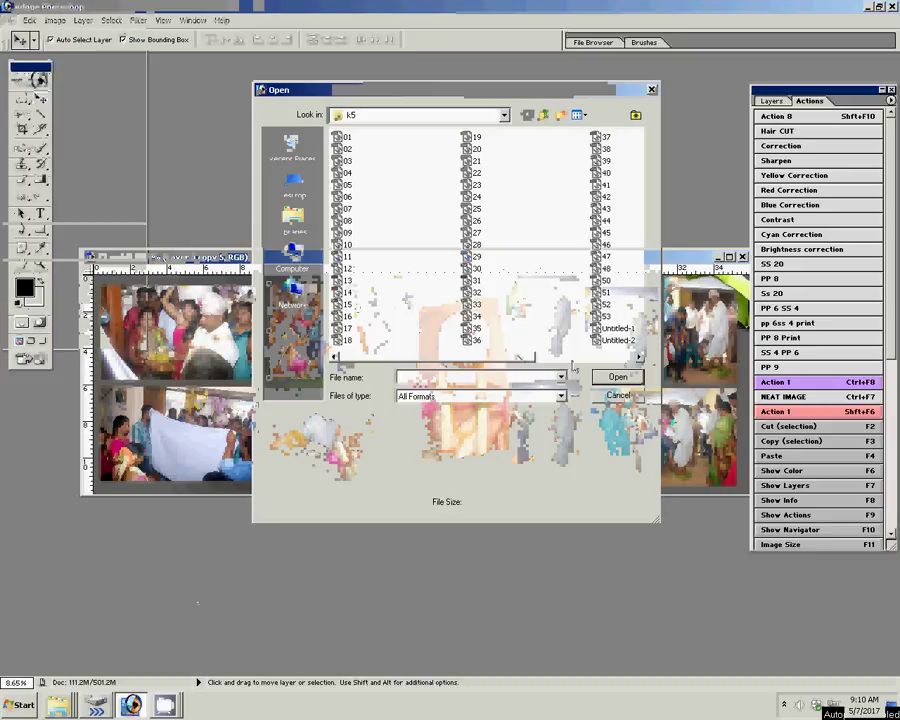
pyautogui.click(600, 316)
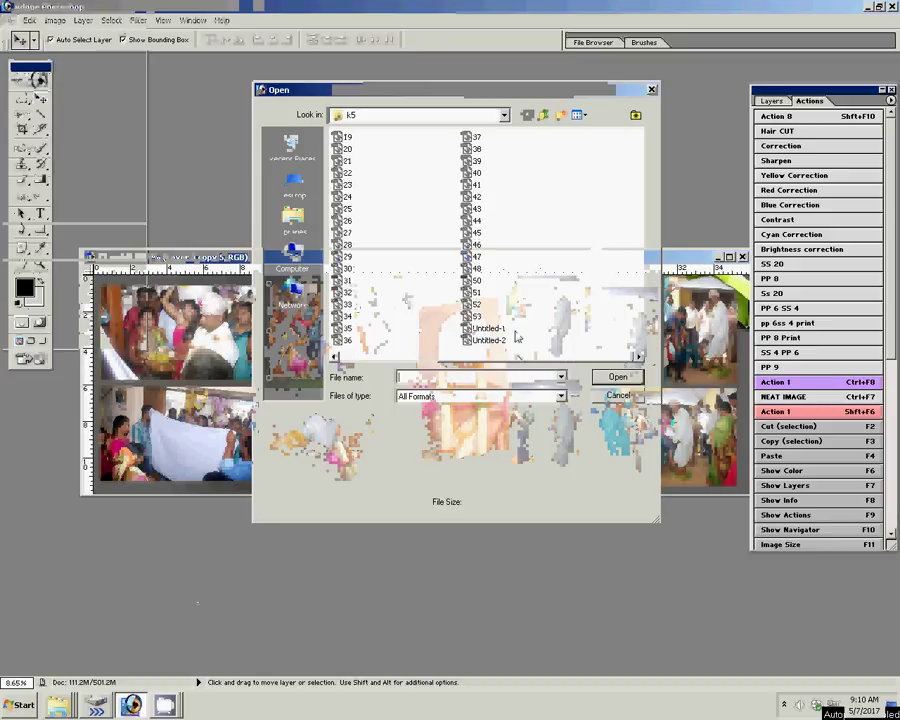
pyautogui.click(554, 206)
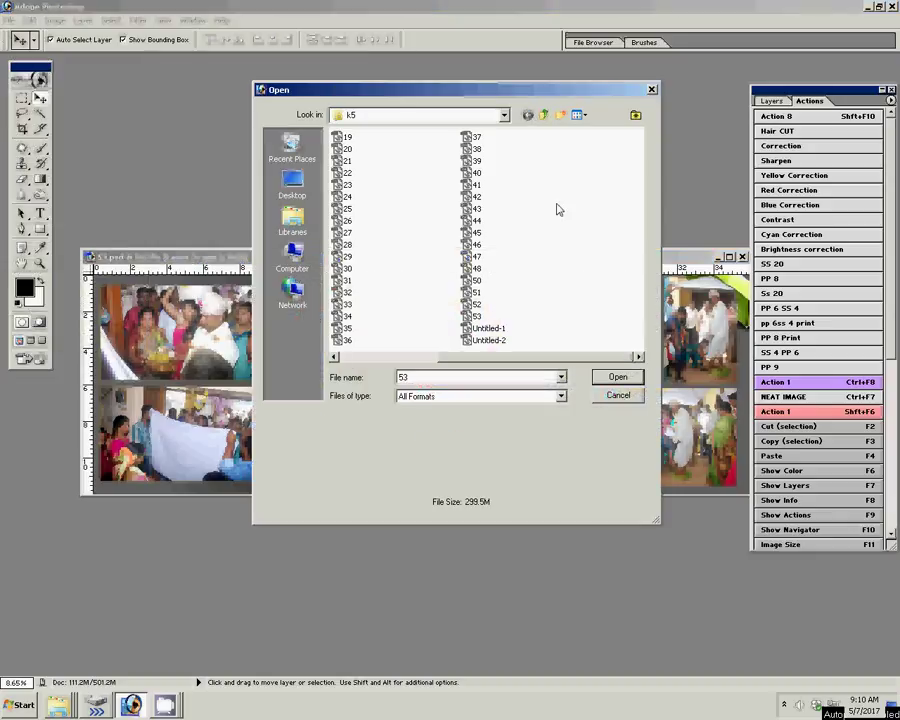
pyautogui.rightClick(558, 209)
pyautogui.moveTo(590, 224)
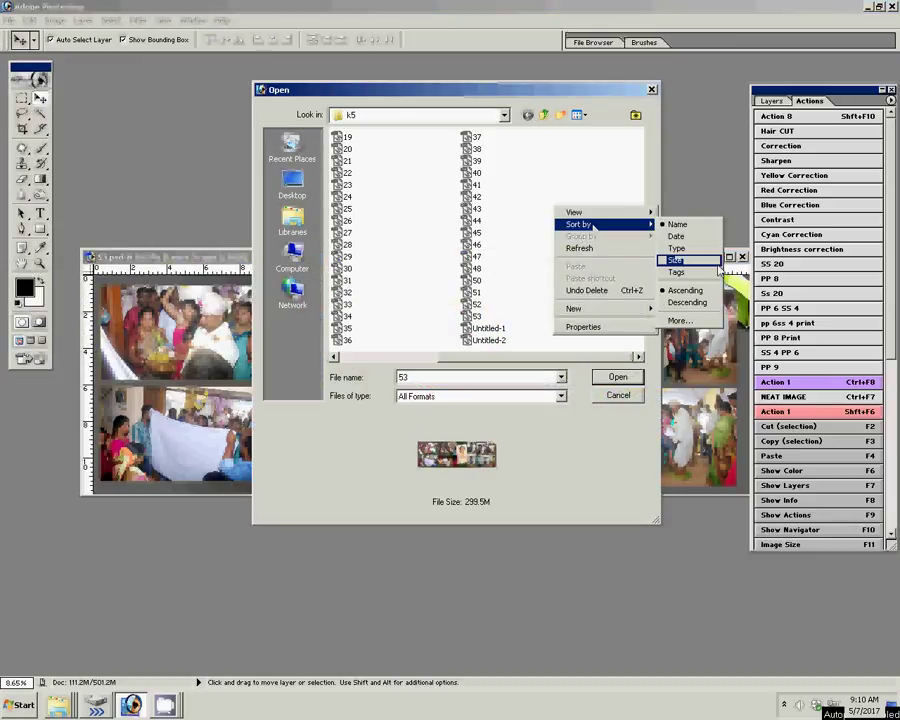
pyautogui.click(700, 302)
pyautogui.click(347, 161)
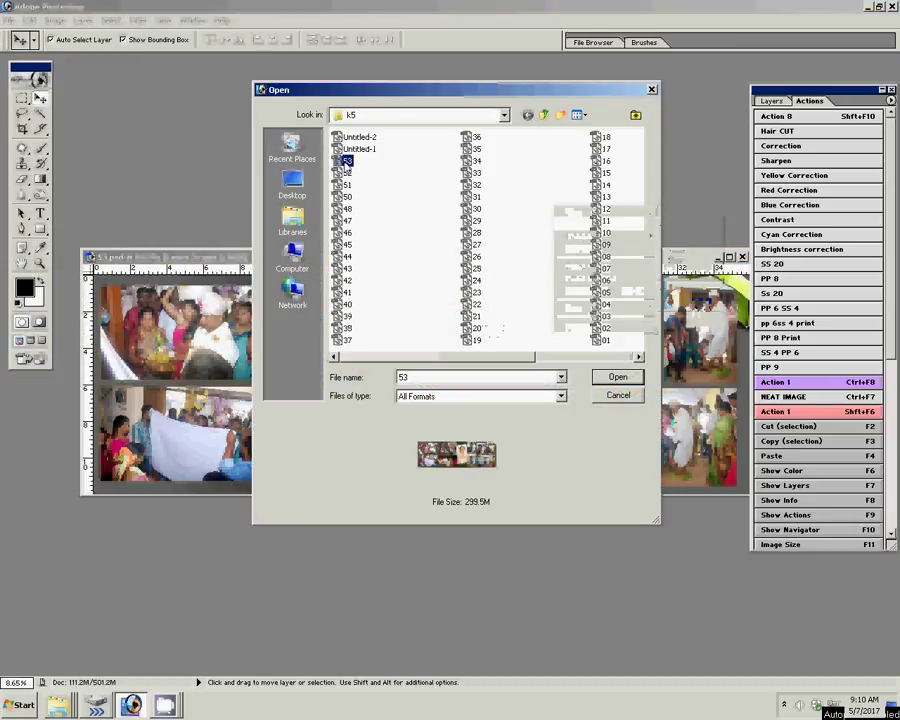
pyautogui.click(622, 396)
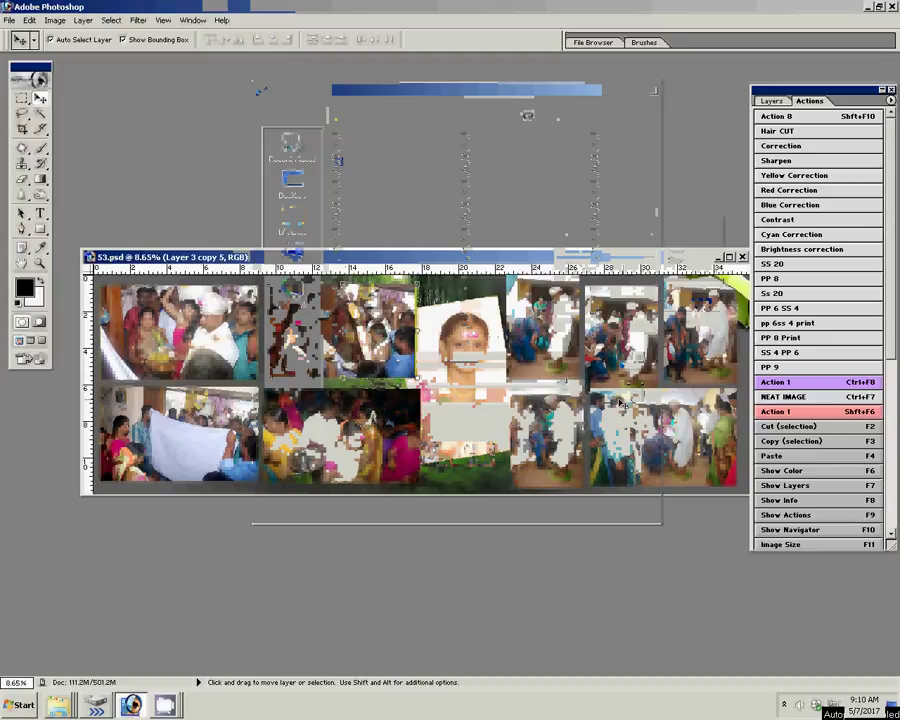
pyautogui.click(741, 258)
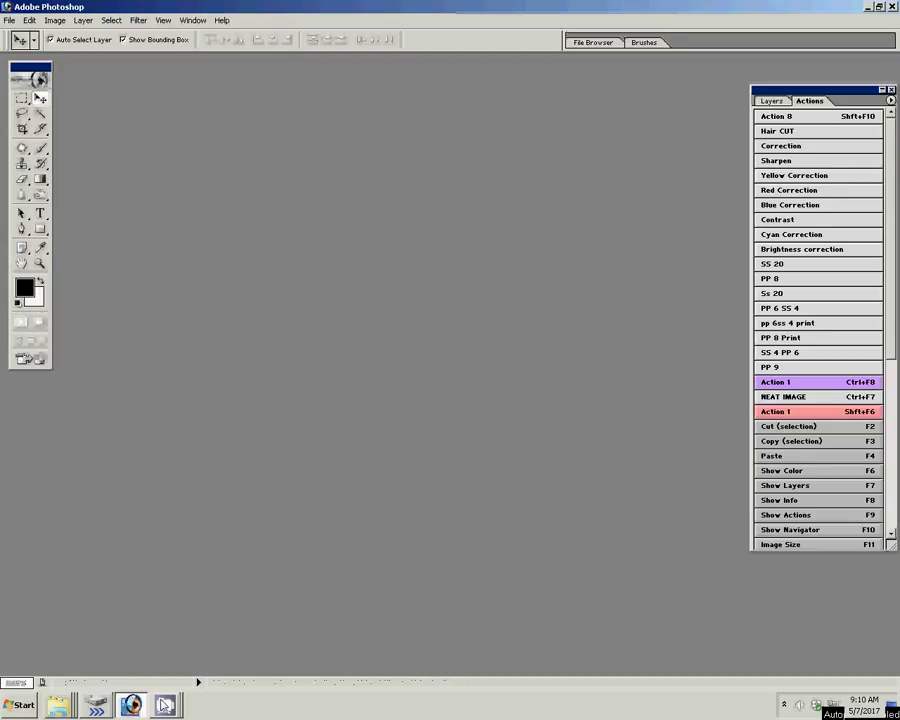